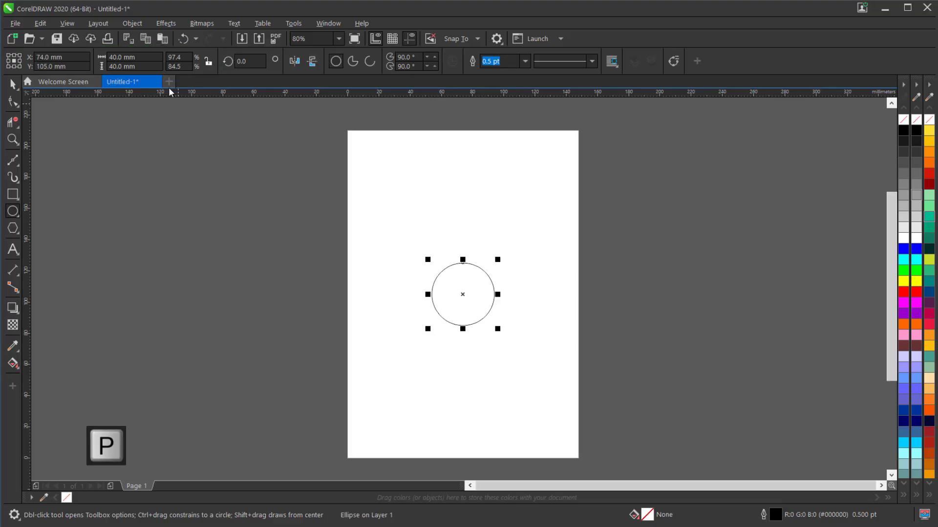
Apply an outside contour to the circle with 6 steps and a 3 mm offset.
click(165, 24)
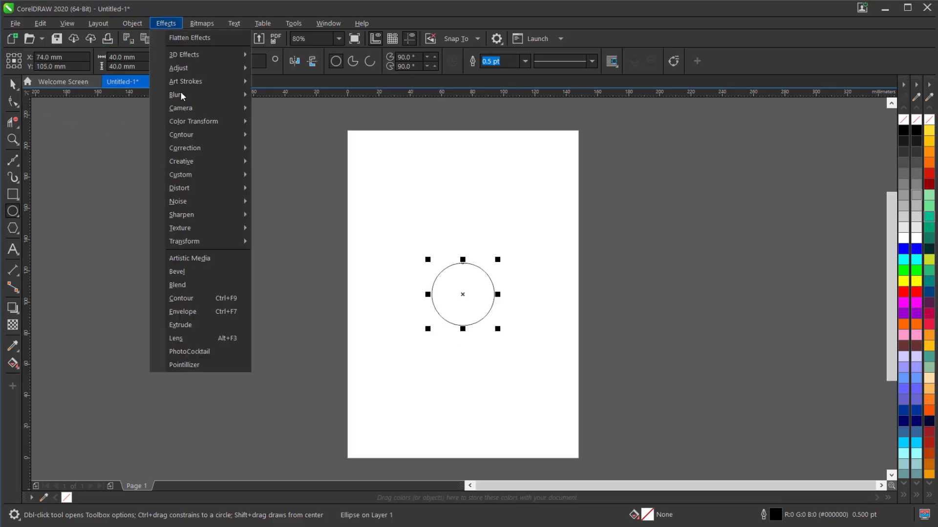
click(213, 297)
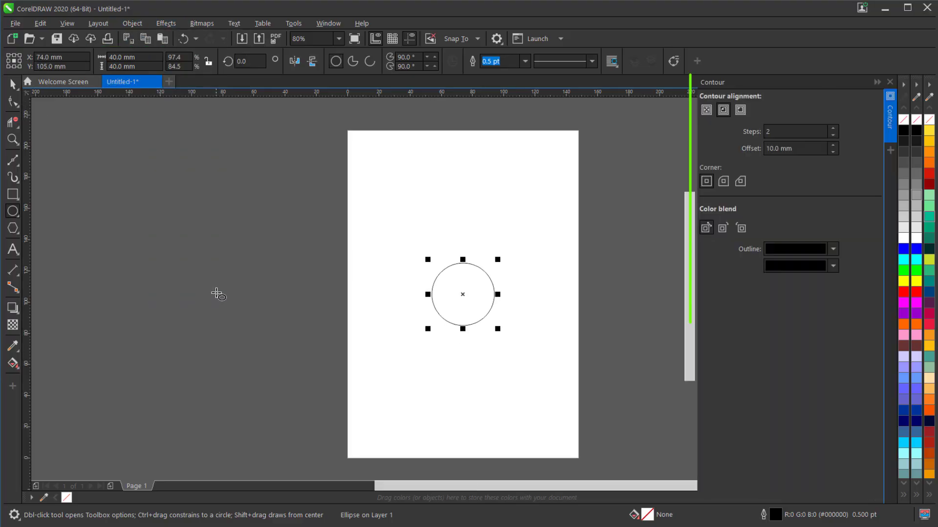
click(741, 113)
drag(821, 131, 735, 134)
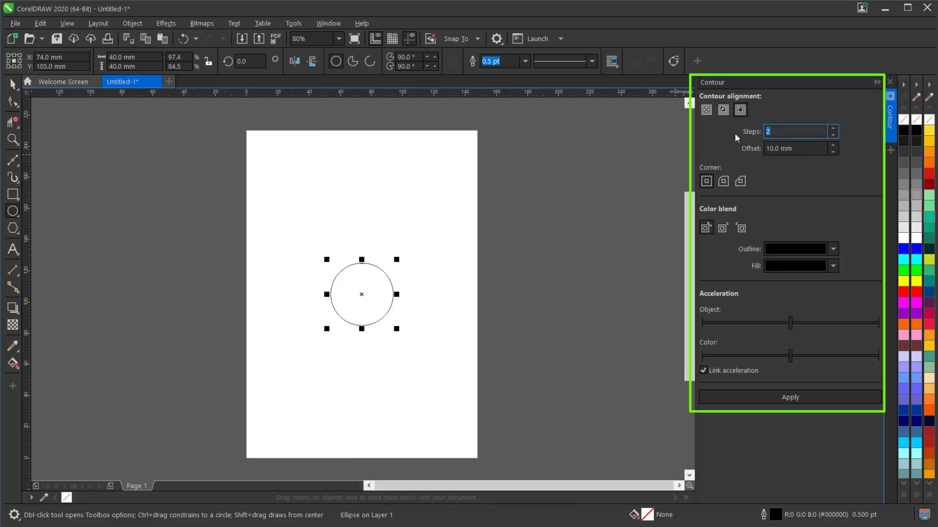
text(6)
key(Tab)
text(3)
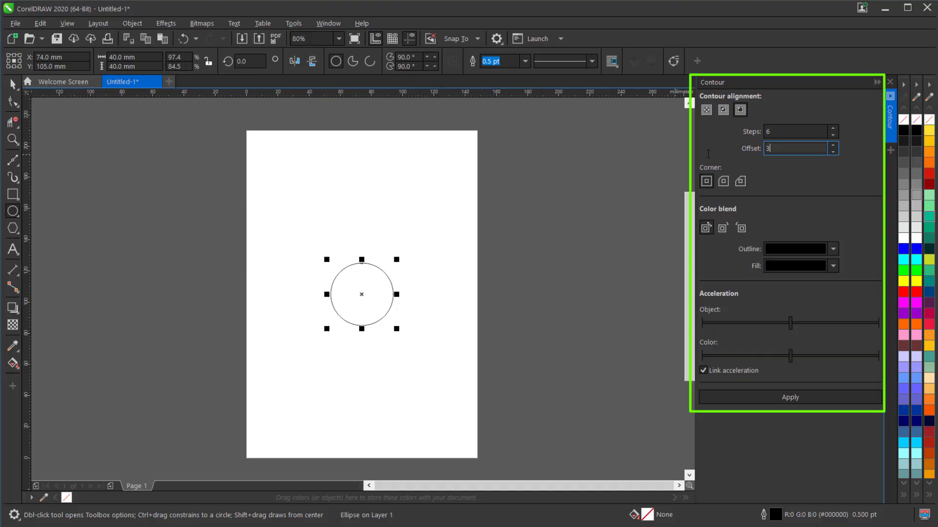
click(786, 397)
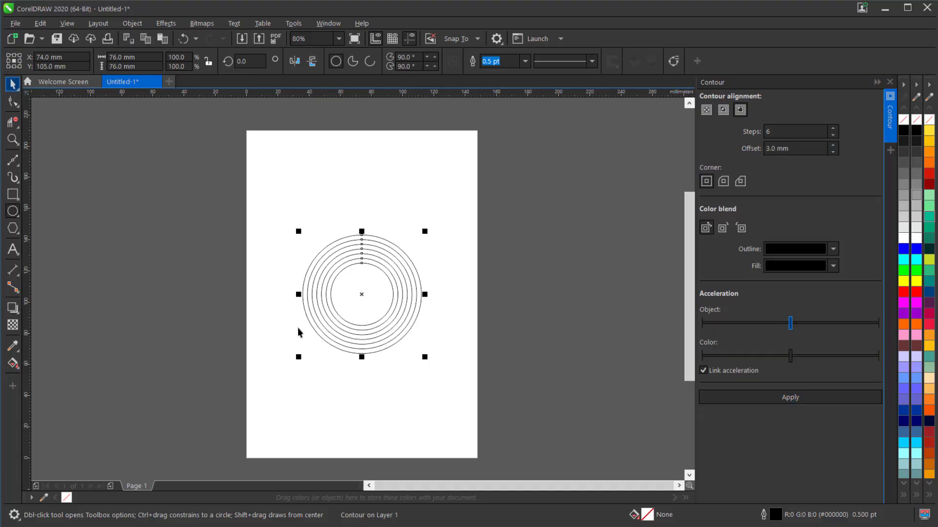
Break the contour apart, ungroup its rings, and group all the concentric circles together.
key(ctrl+k)
key(ctrl+u)
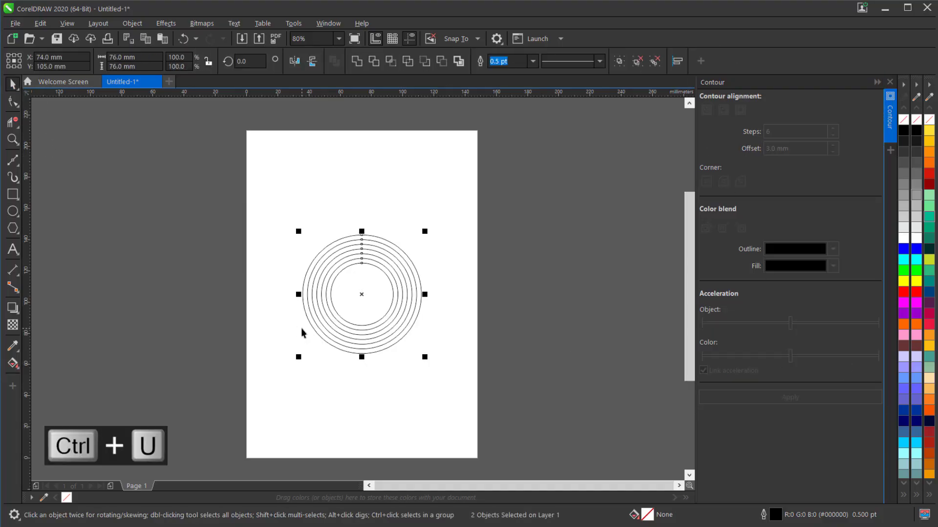
key(ctrl+g)
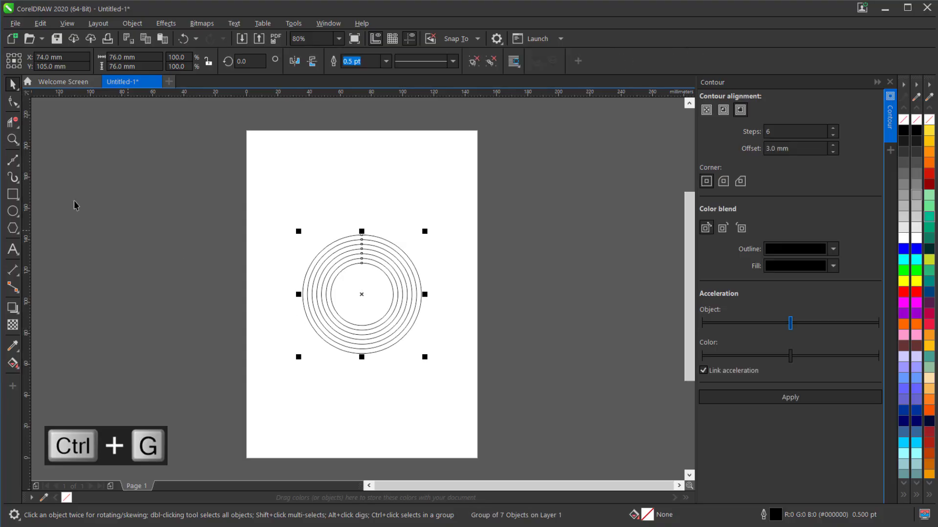
Draw a vertical Bézier line about 94 mm long through the concentric circles and centre it on the page.
click(16, 165)
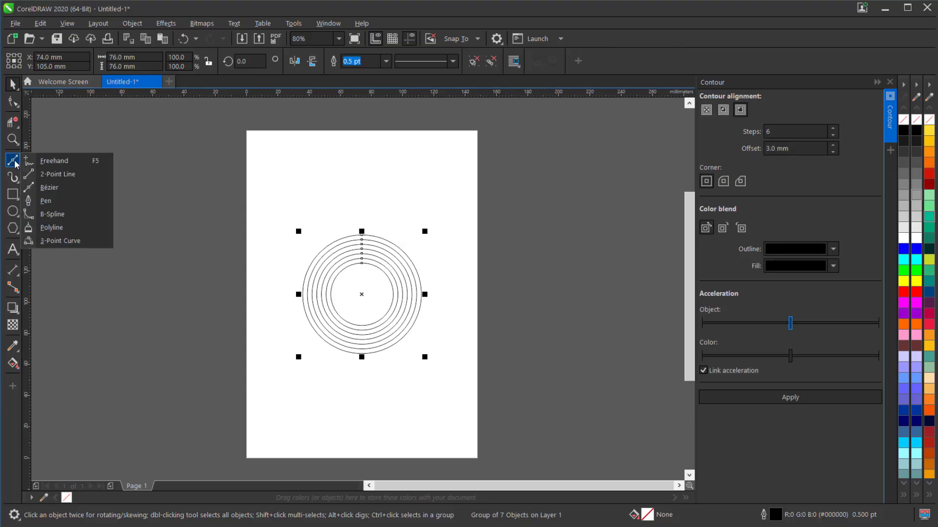
click(62, 190)
click(360, 223)
click(360, 369)
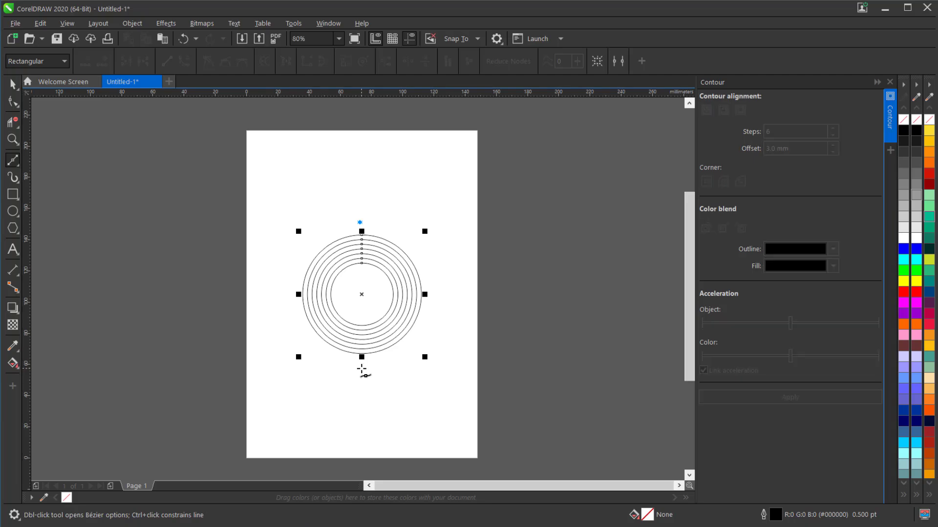
key(space)
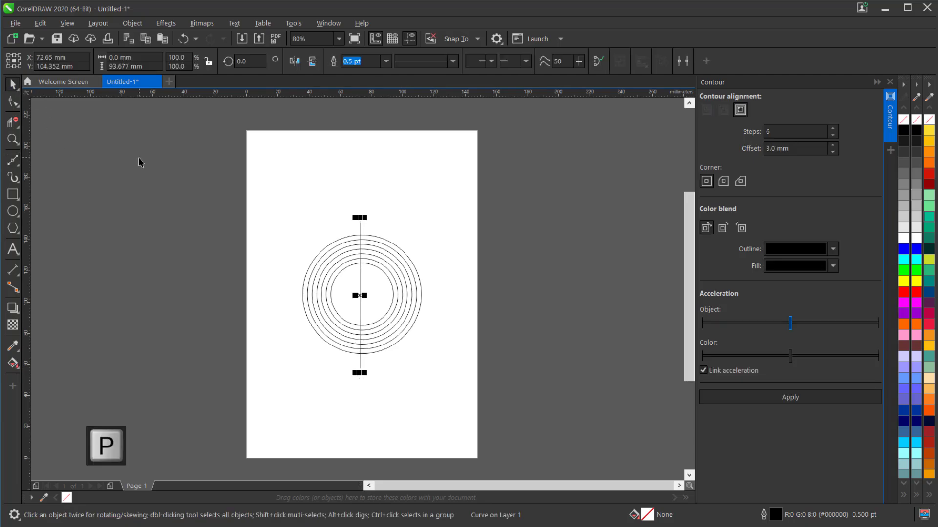
key(p)
Duplicate the vertical line in place and rotate the copy 90 degrees to form a cross.
key(ctrl+c)
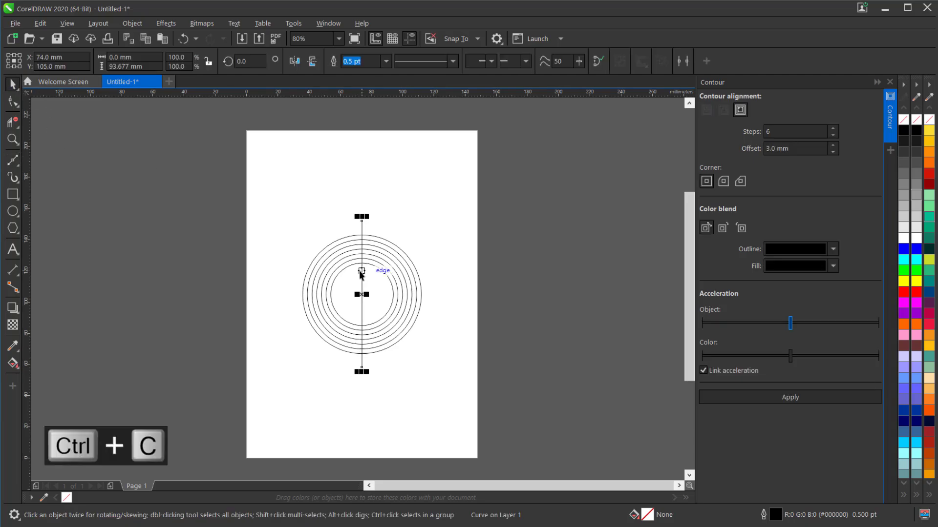
key(ctrl+v)
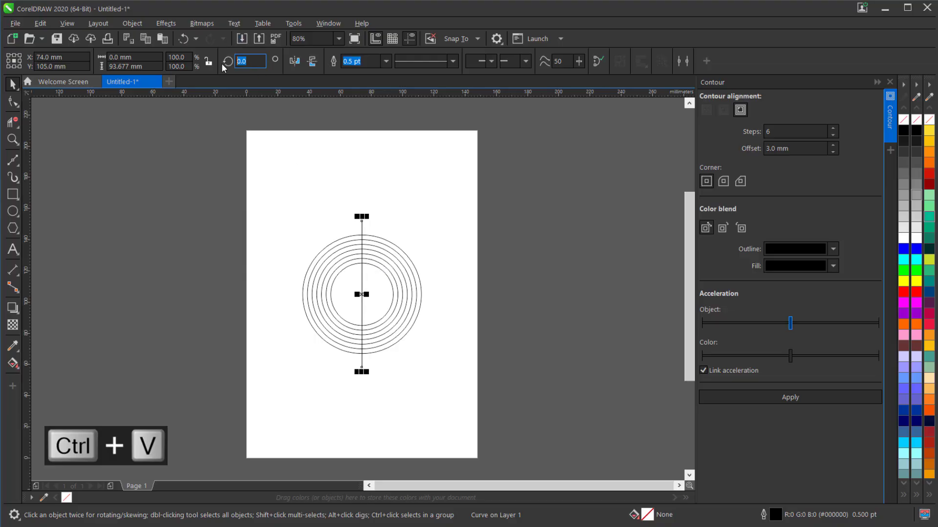
text(90)
key(Return)
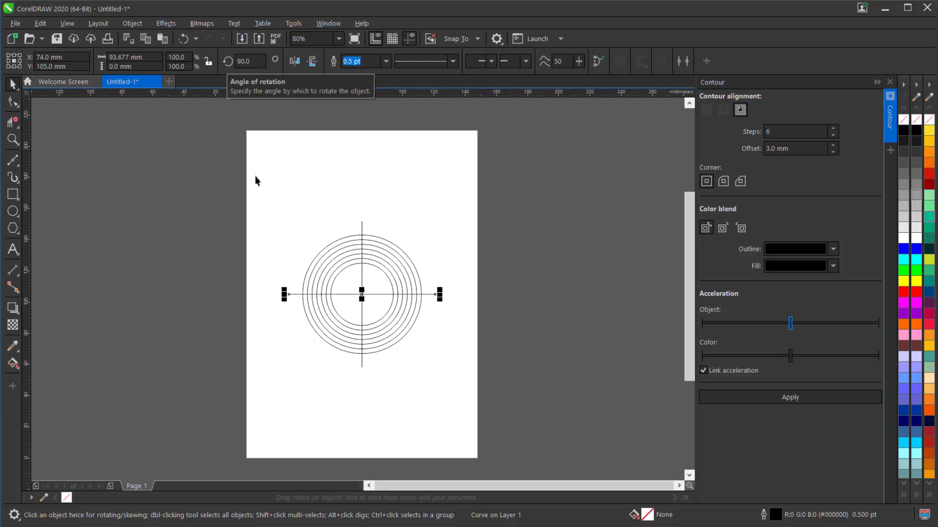
Copy the crossed circles and place three duplicates over the page's upper-right corner, upper-left corner and lower-left edge.
drag(253, 205, 493, 391)
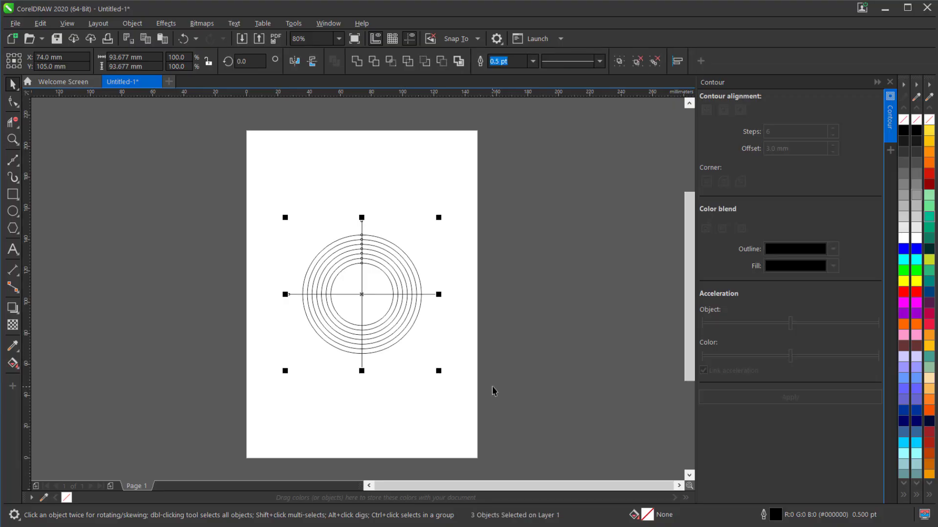
key(ctrl+c)
key(ctrl+v)
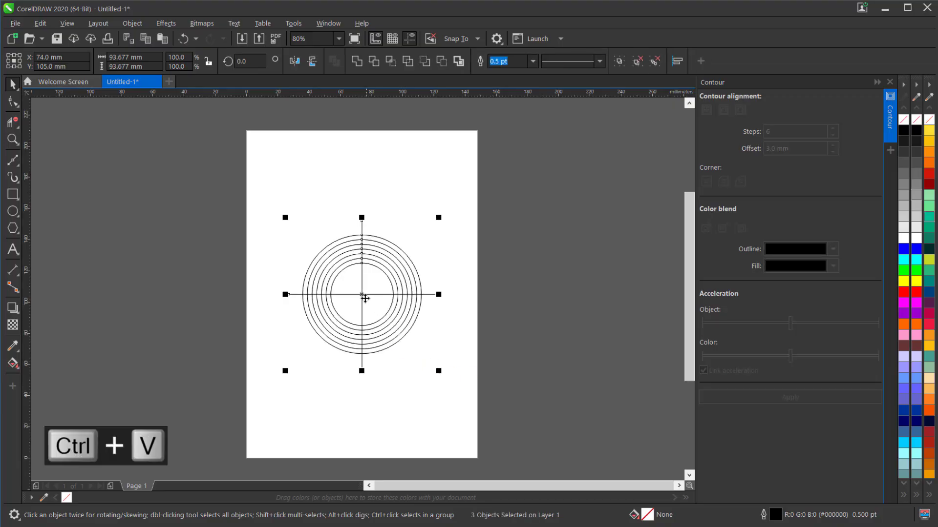
drag(365, 298, 479, 167)
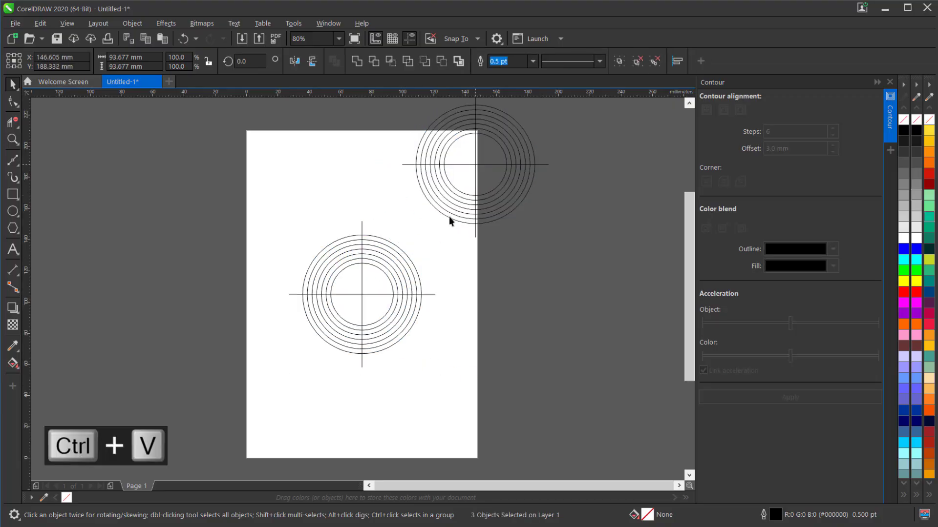
key(ctrl+v)
drag(362, 294, 237, 165)
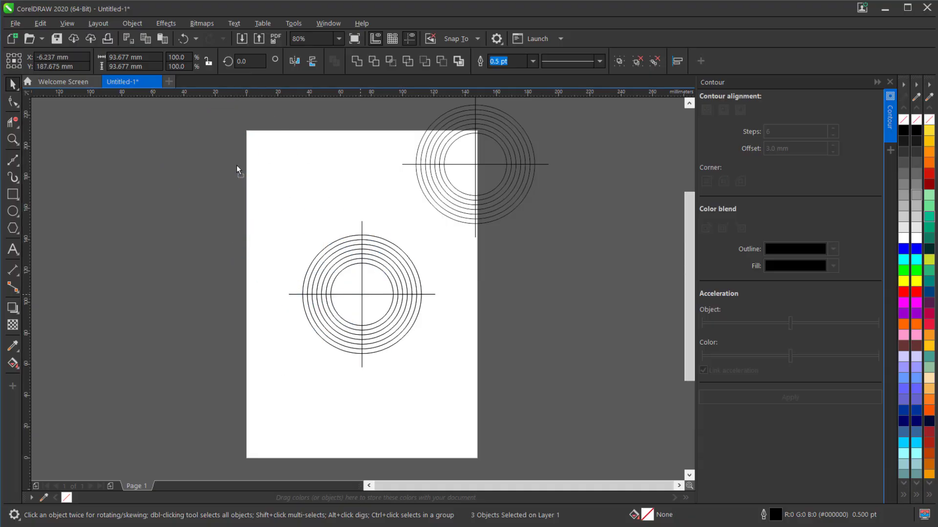
key(ctrl+v)
drag(360, 303, 210, 393)
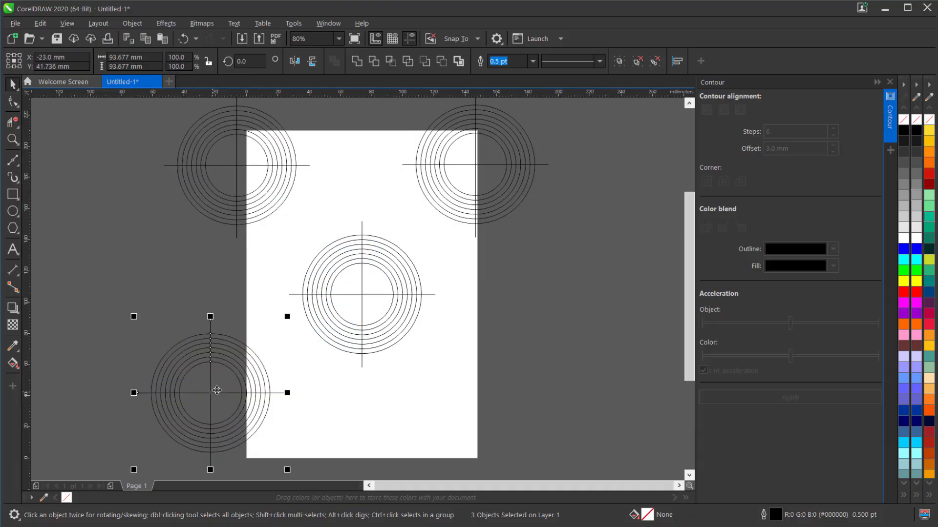
Remove the right half of the central concentric circles and horizontal line with Virtual Segment Delete.
click(18, 130)
click(69, 149)
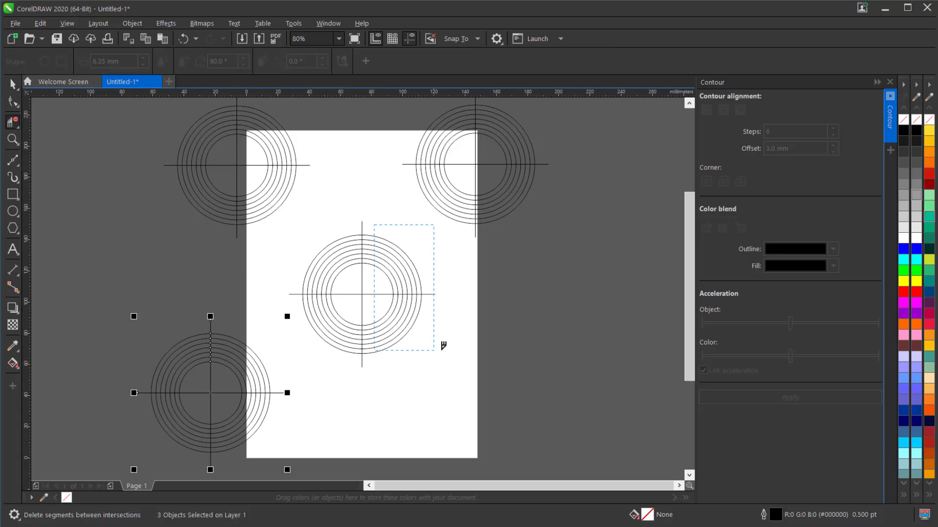
drag(442, 345, 445, 344)
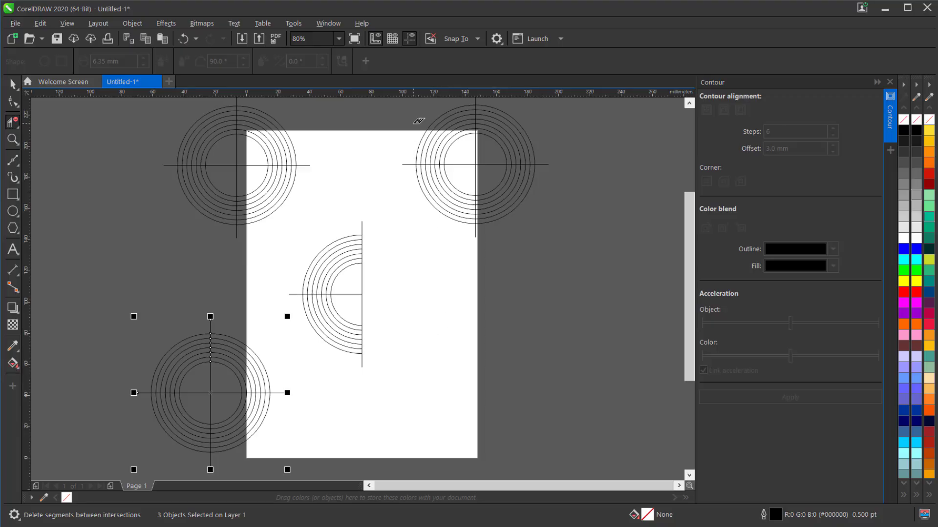
Trim the upper-right copy to its lower-left quarter and delete the upper-right quarter of the upper-left copy's circles.
drag(519, 138, 519, 139)
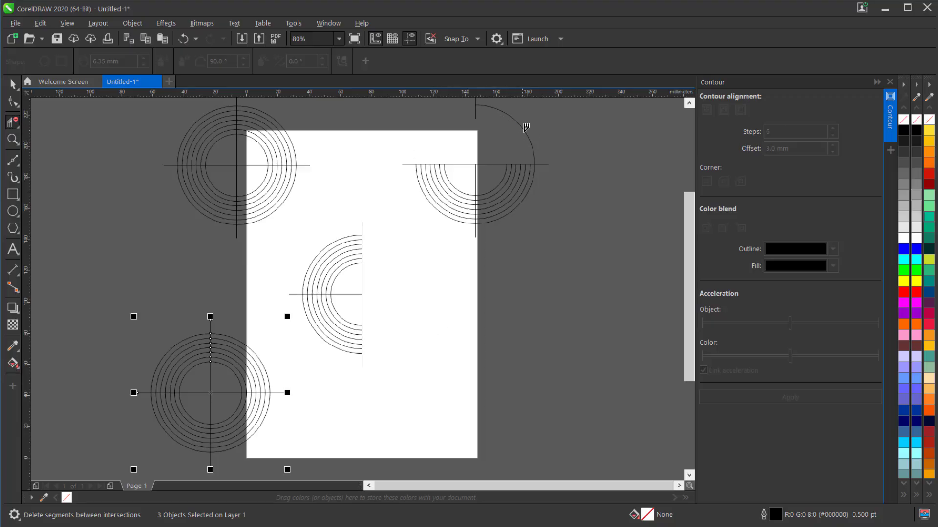
click(530, 165)
drag(555, 236, 559, 239)
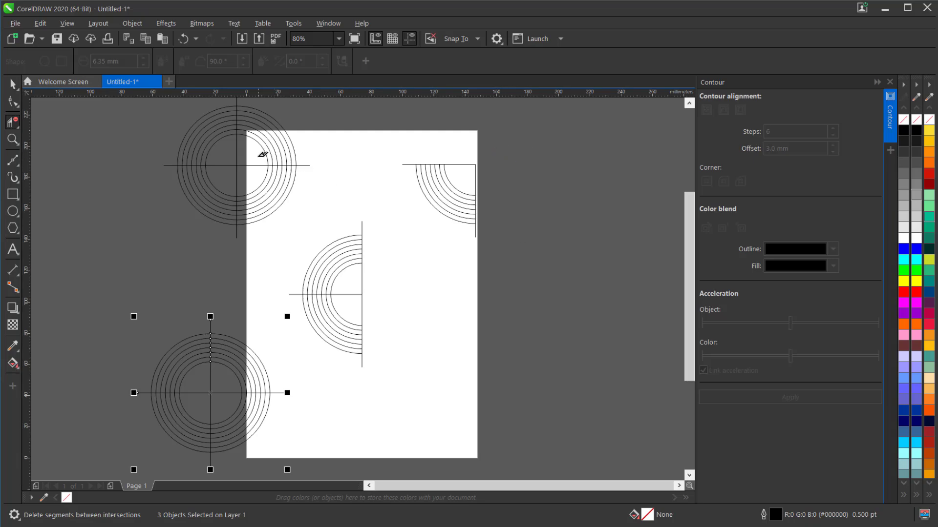
drag(308, 115, 308, 116)
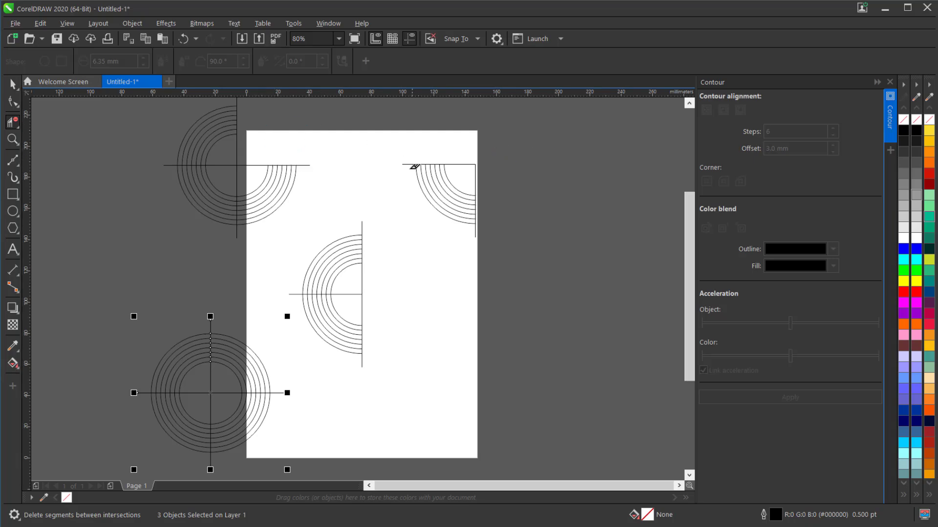
key(space)
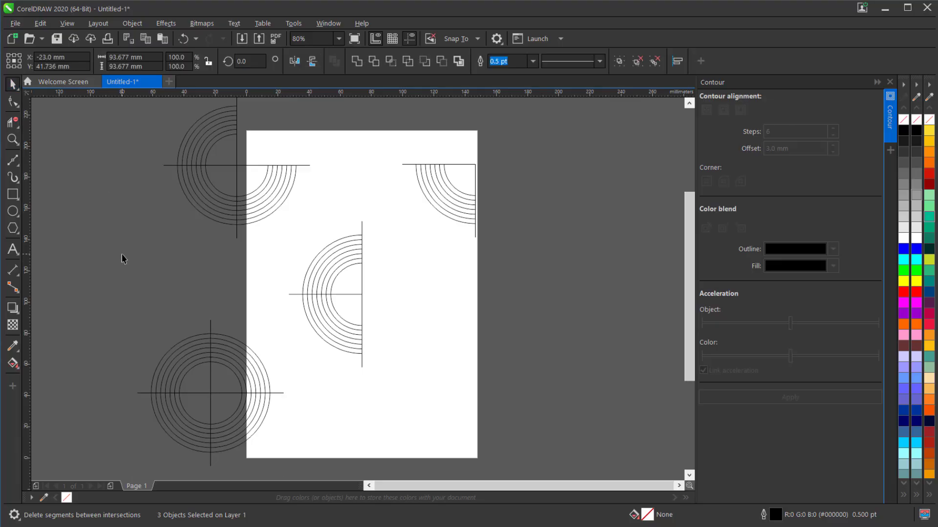
Move the horizontal line from the upper-left circles to the lower-right area of the page.
click(121, 254)
click(236, 161)
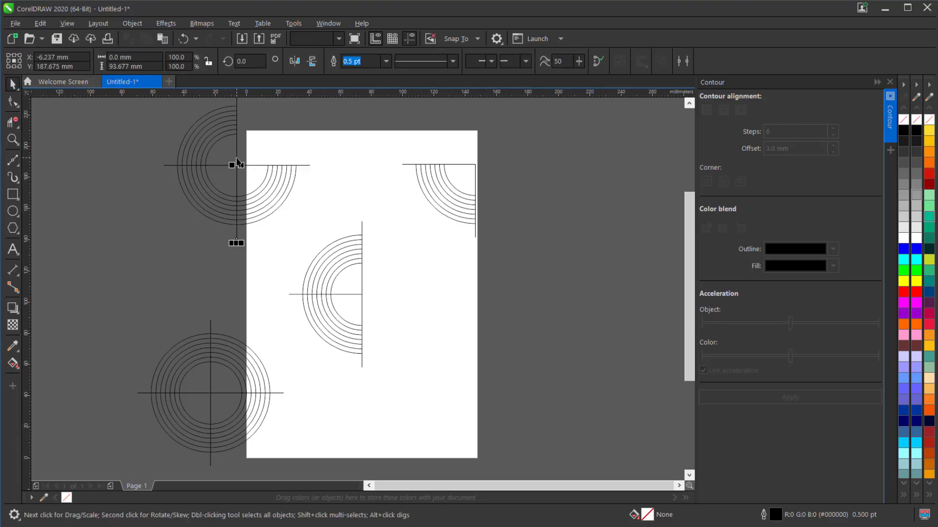
drag(225, 165, 401, 425)
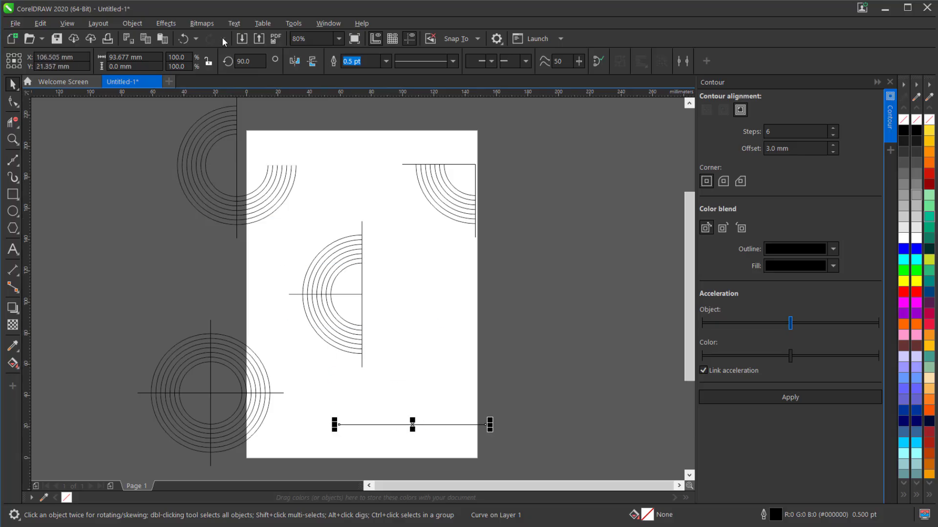
Create 6 copies of the horizontal line at 3 mm vertical spacing with Transform Position, and group all the lines.
click(328, 23)
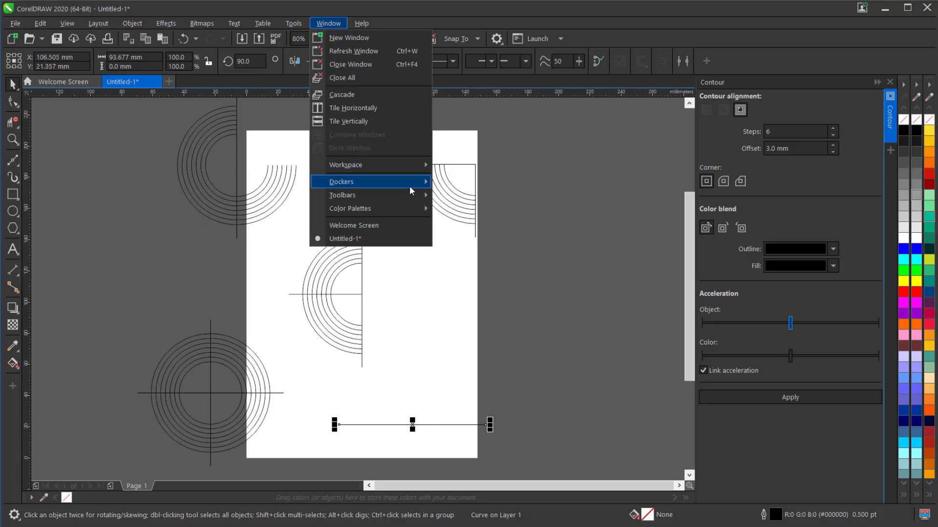
mouse_move(410, 186)
click(491, 137)
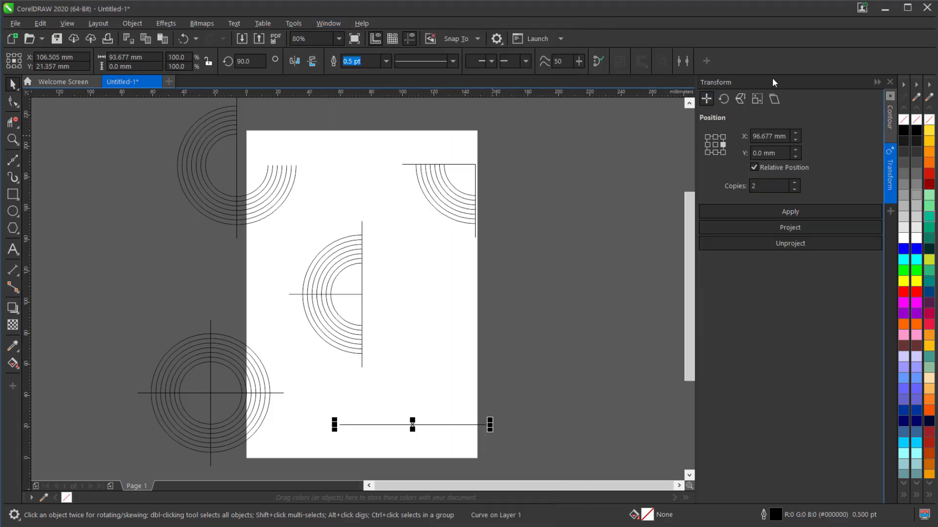
click(769, 153)
text(3)
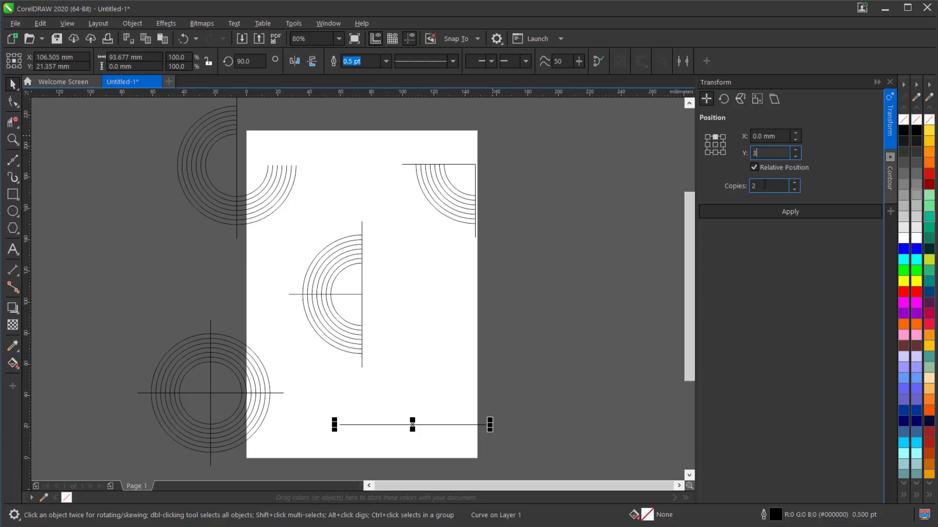
key(Tab)
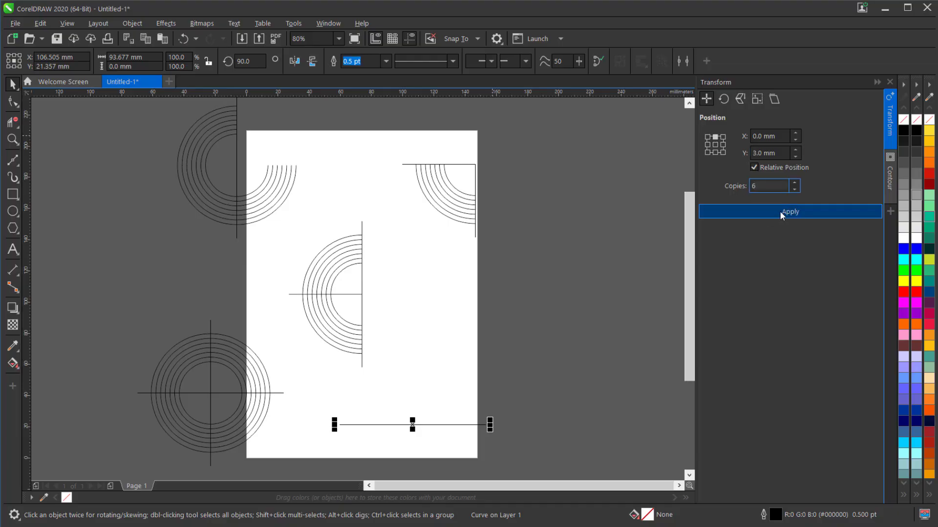
click(781, 211)
drag(329, 384, 529, 445)
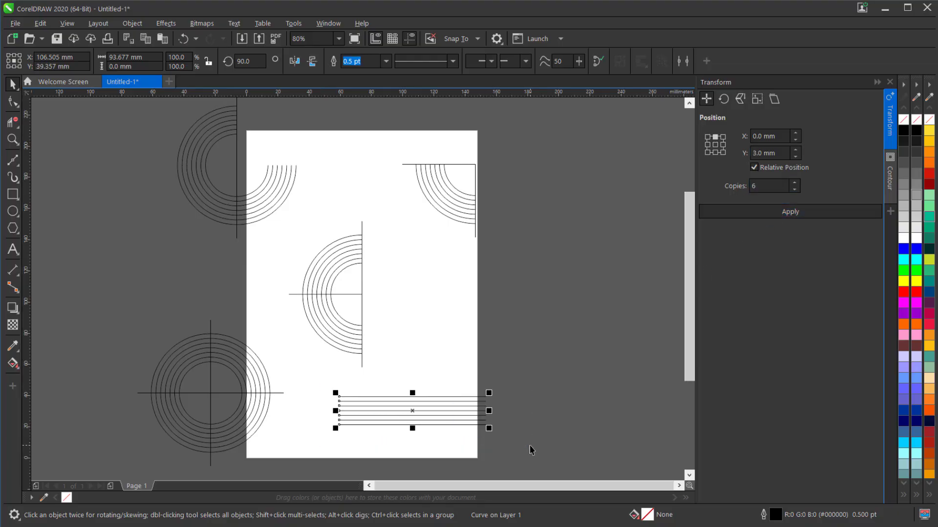
key(ctrl+g)
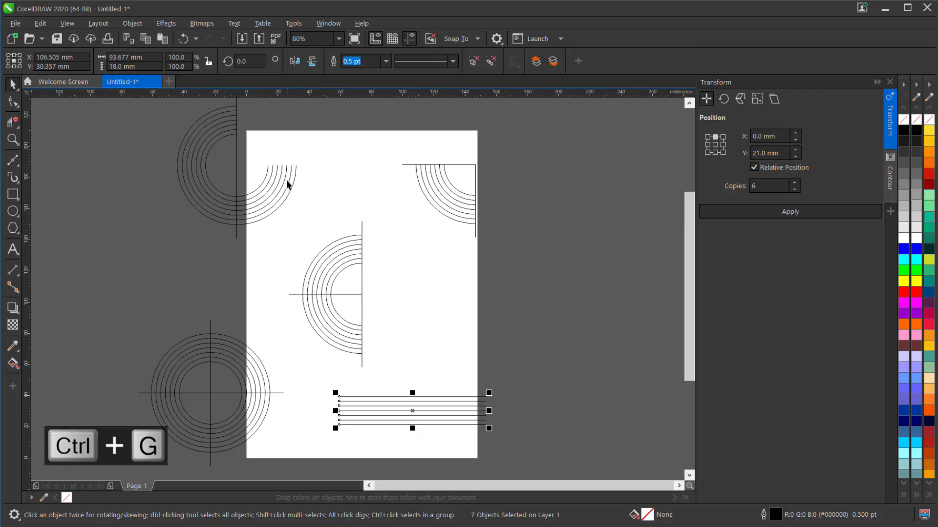
Move the central vertical line to the page's right side and group it with 6 copies at 3 mm horizontal spacing.
click(361, 278)
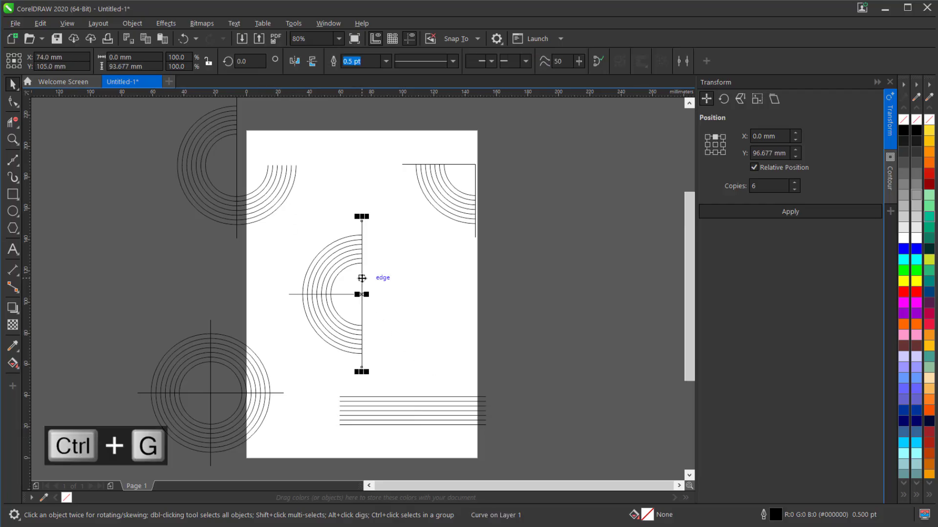
drag(361, 278, 462, 302)
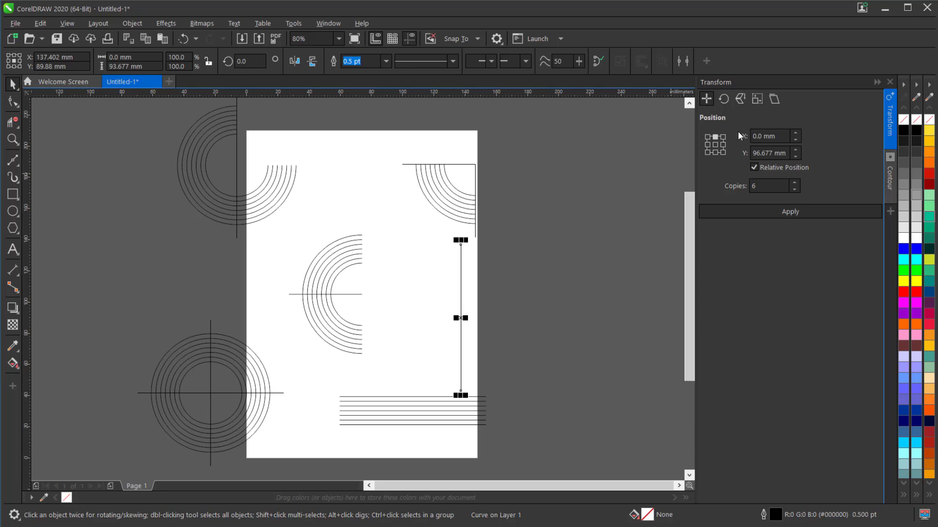
click(723, 145)
drag(781, 137, 733, 138)
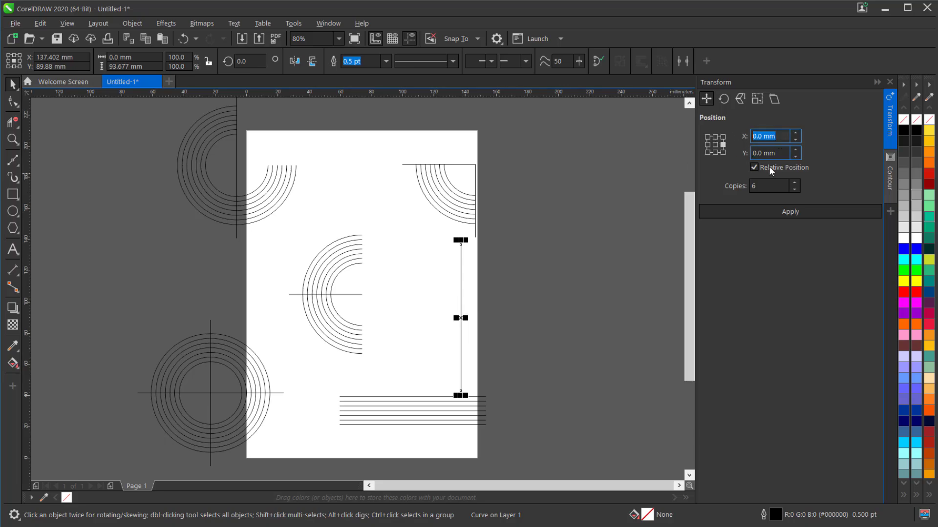
text(3)
click(787, 213)
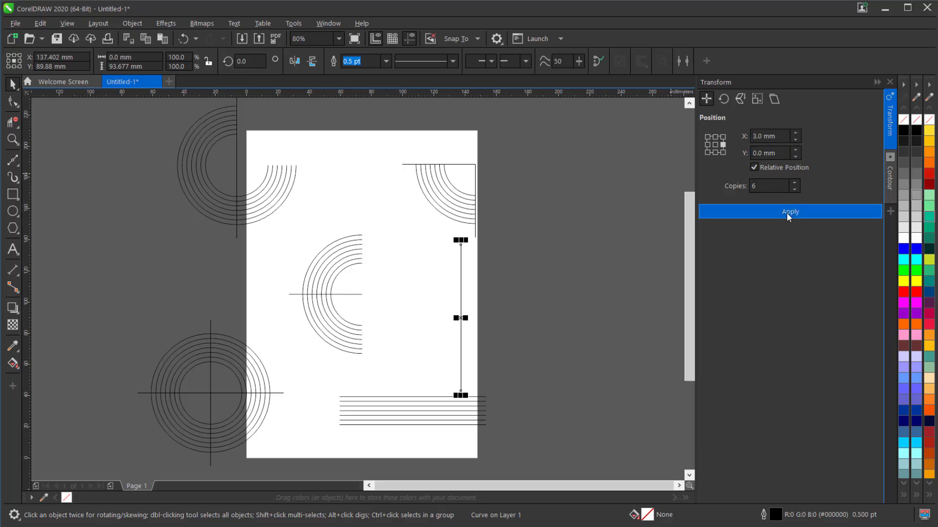
drag(438, 235, 552, 397)
key(ctrl+g)
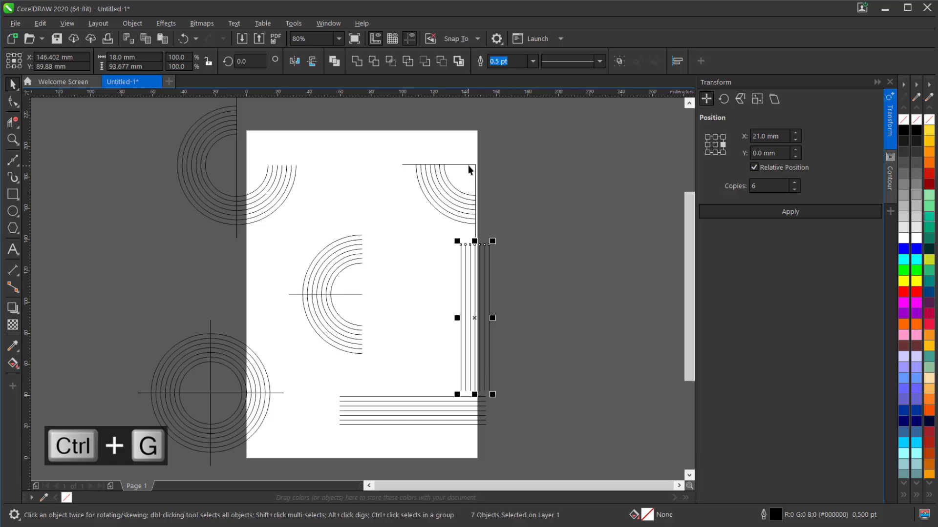
Delete the horizontal and vertical guide lines bordering the upper-right quarter arcs.
scroll(468, 165, up, 4)
click(467, 163)
key(Delete)
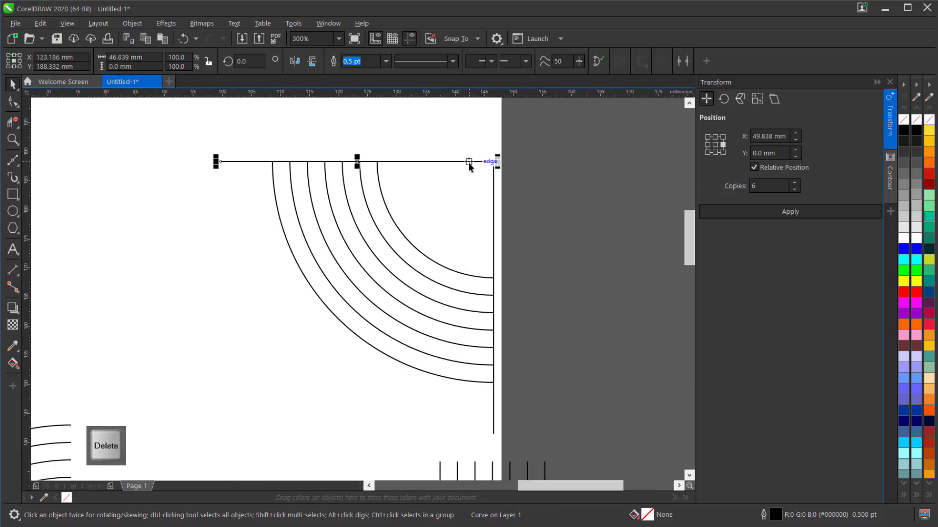
click(493, 176)
key(Delete)
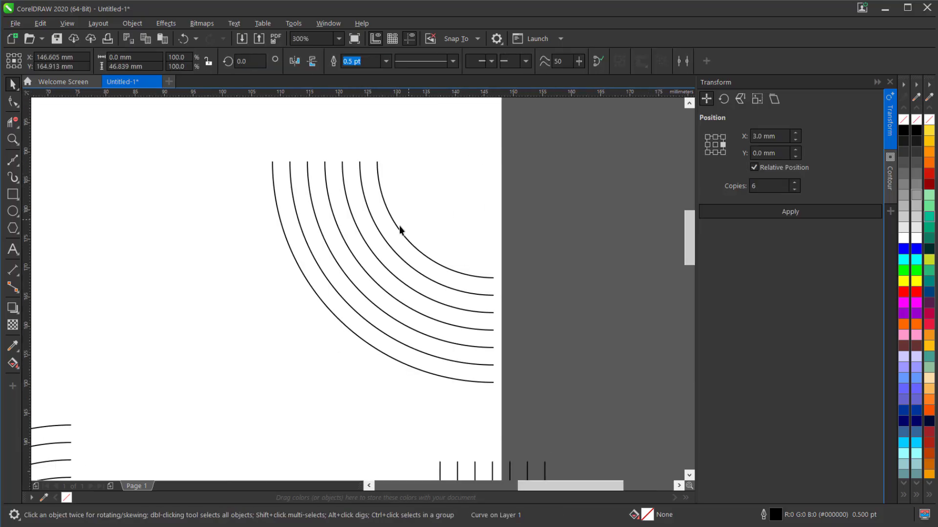
Delete the vertical line through the upper-left three-quarter arcs and the horizontal line through the central half circles.
click(399, 230)
scroll(406, 237, down, 2)
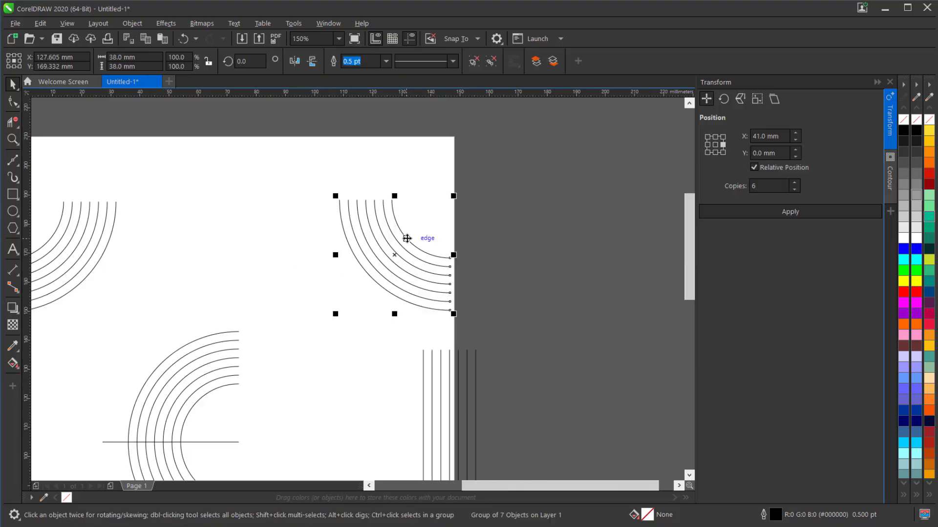
scroll(406, 238, down, 2)
click(206, 238)
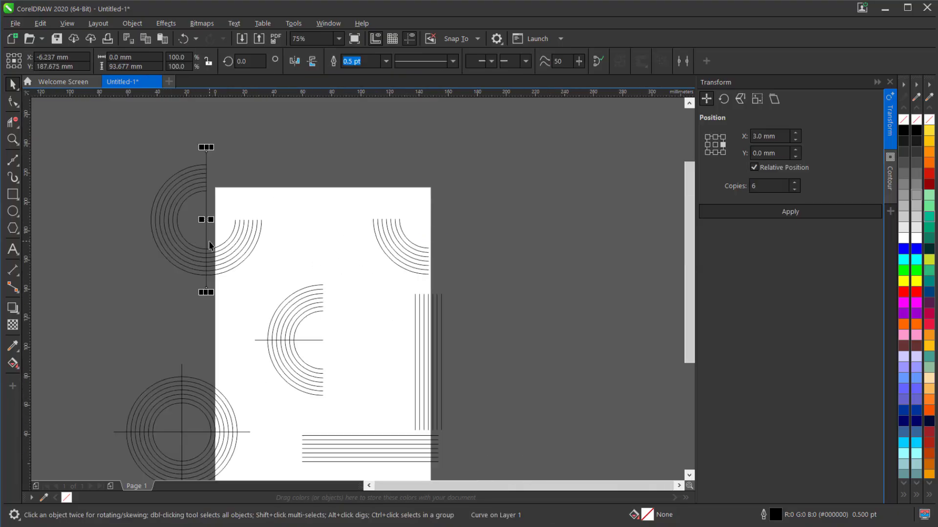
key(Delete)
scroll(274, 341, up, 2)
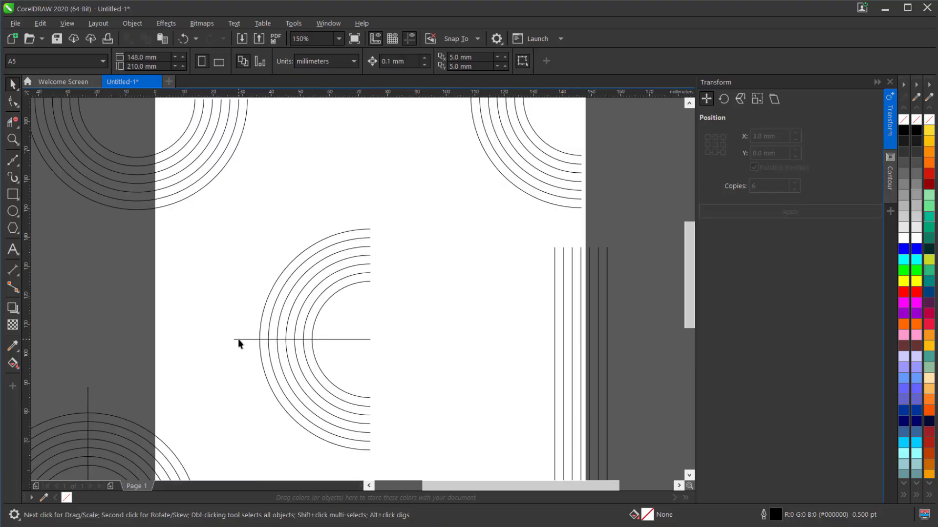
click(238, 340)
key(Delete)
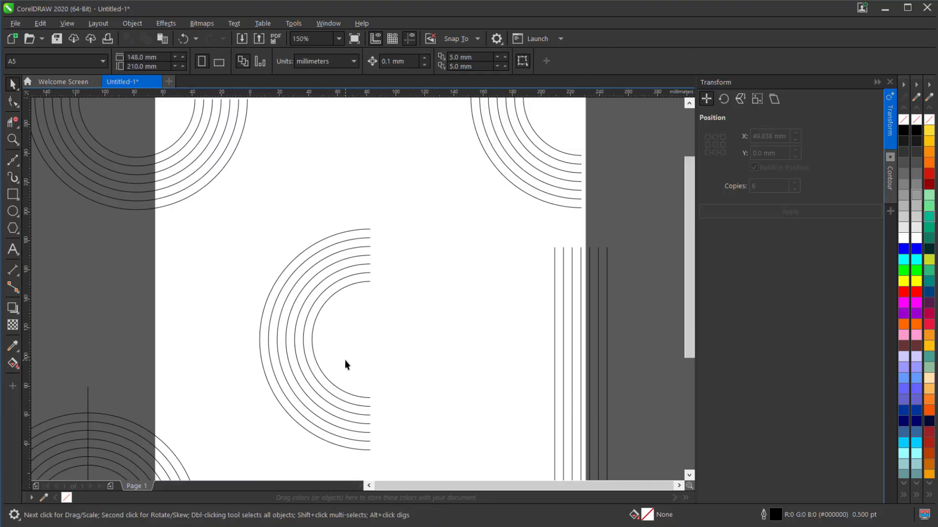
Arrange the arc groups in a row: three-quarter arcs left of the page, half circles at its top, quarter arcs in its upper-right corner.
scroll(345, 364, down, 2)
drag(191, 240, 165, 239)
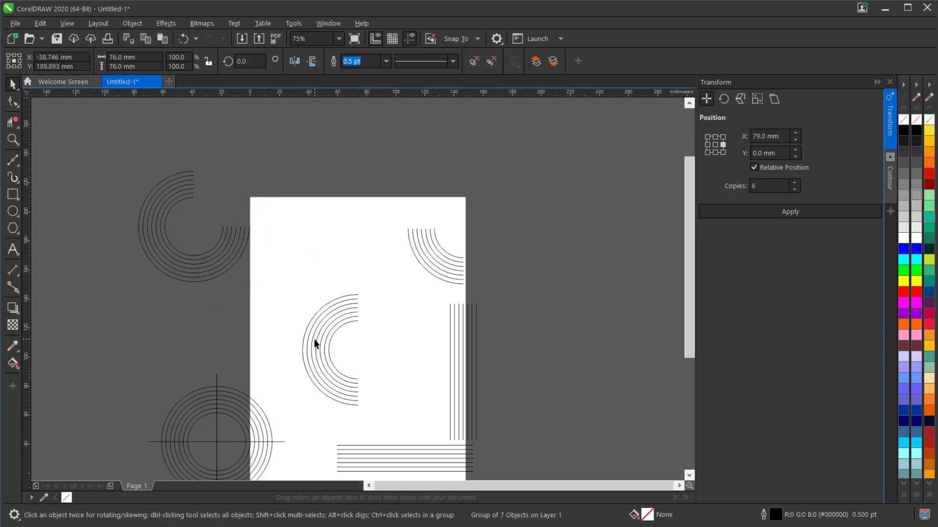
drag(312, 343, 311, 220)
drag(436, 258, 437, 227)
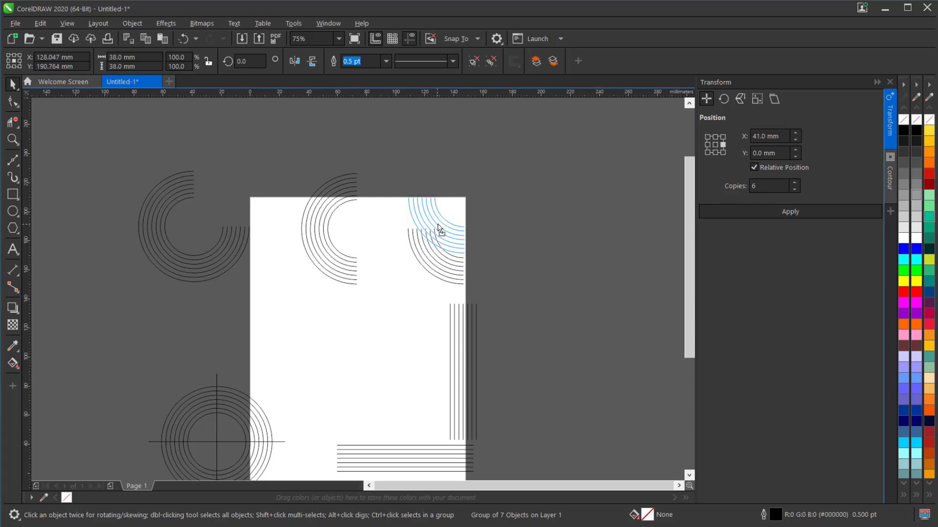
Move the vertical and horizontal line groups off the page to its upper right, side by side.
drag(462, 349, 526, 212)
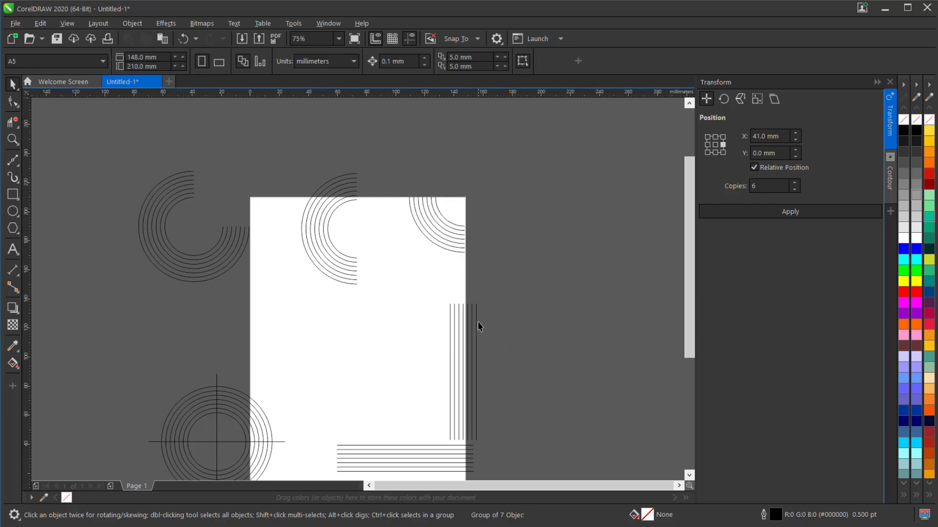
drag(464, 352, 529, 194)
drag(412, 453, 635, 215)
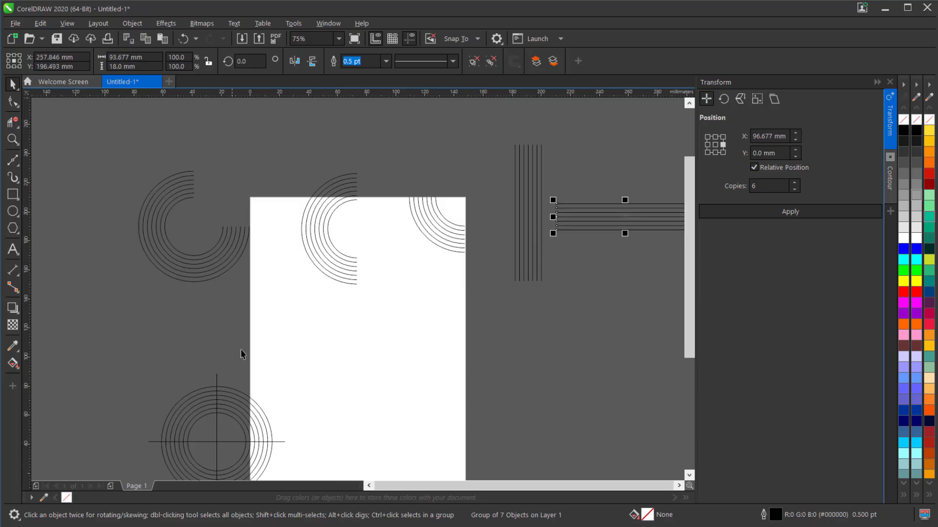
Move the full concentric circles with their crossing lines to the far left of the three-quarter arcs, outside the page.
scroll(243, 351, down, 2)
drag(193, 361, 263, 430)
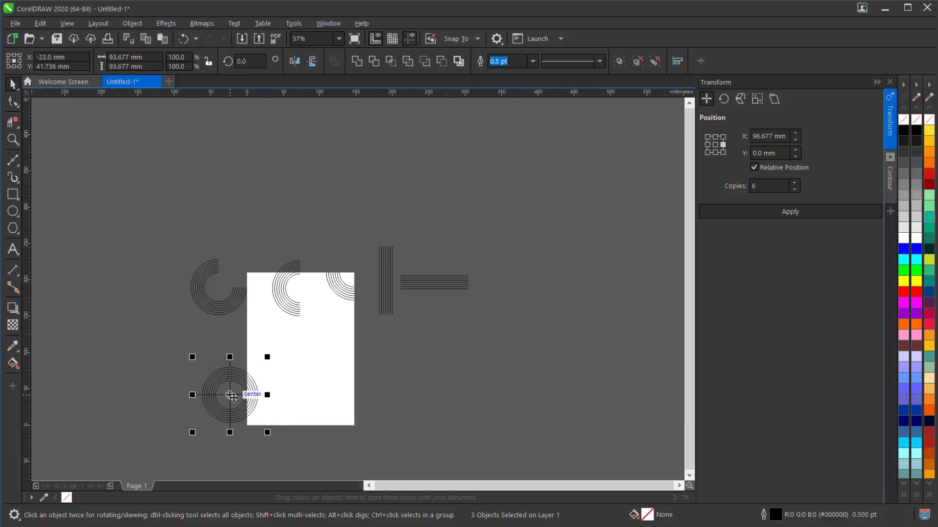
drag(226, 394, 129, 275)
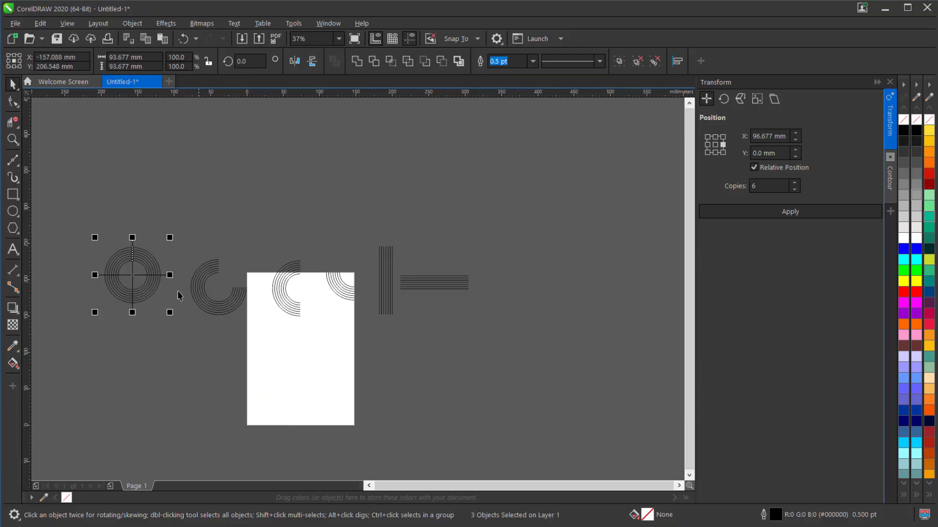
Duplicate the three-quarter arcs, place the copy over the page's lower-left edge and rotate it to 315 degrees.
scroll(177, 286, up, 2)
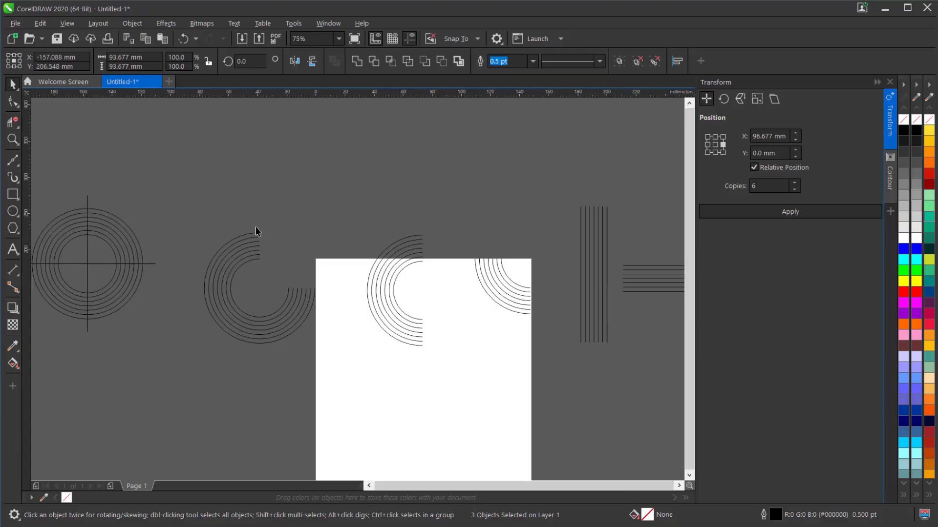
scroll(256, 226, down, 2)
scroll(331, 327, up, 2)
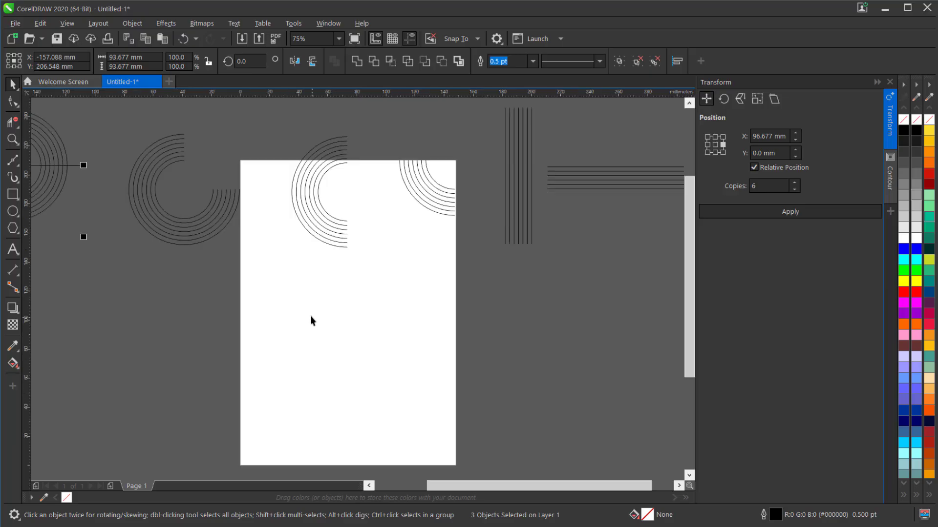
click(200, 228)
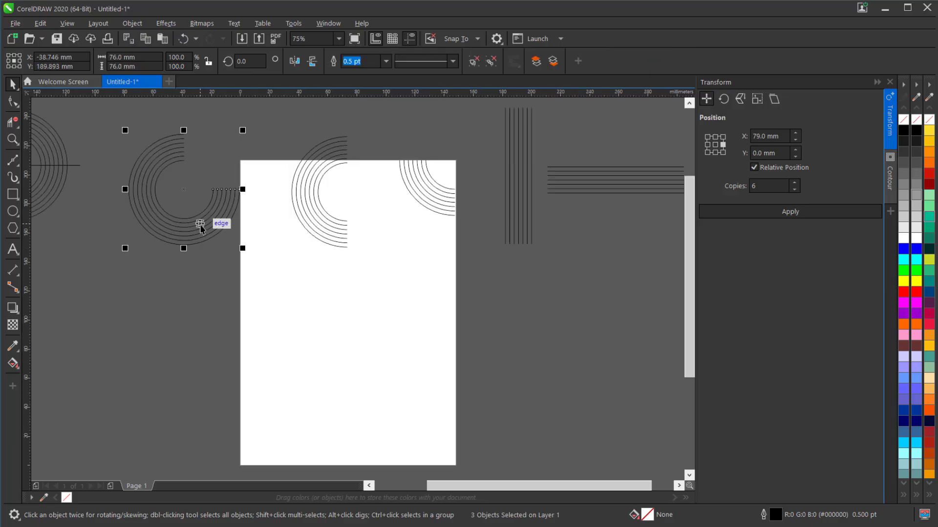
key(ctrl+c)
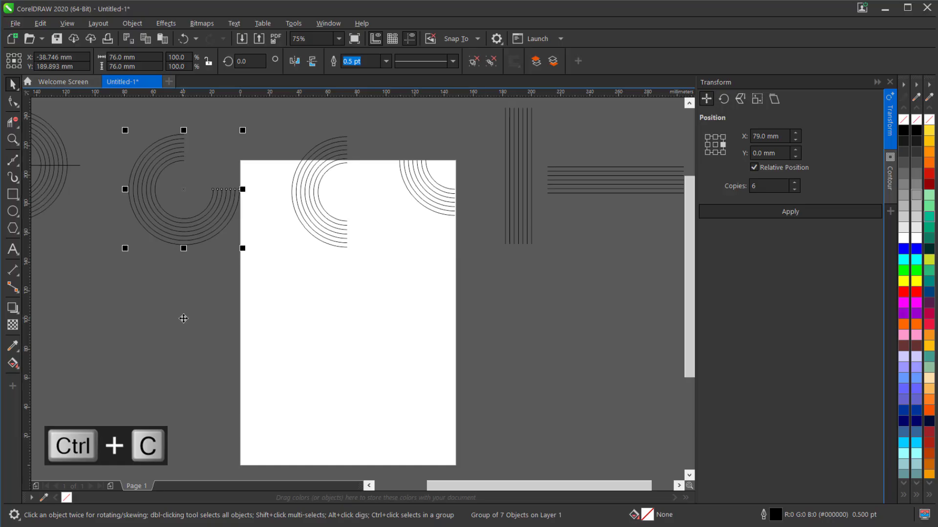
key(ctrl+v)
drag(183, 193, 246, 376)
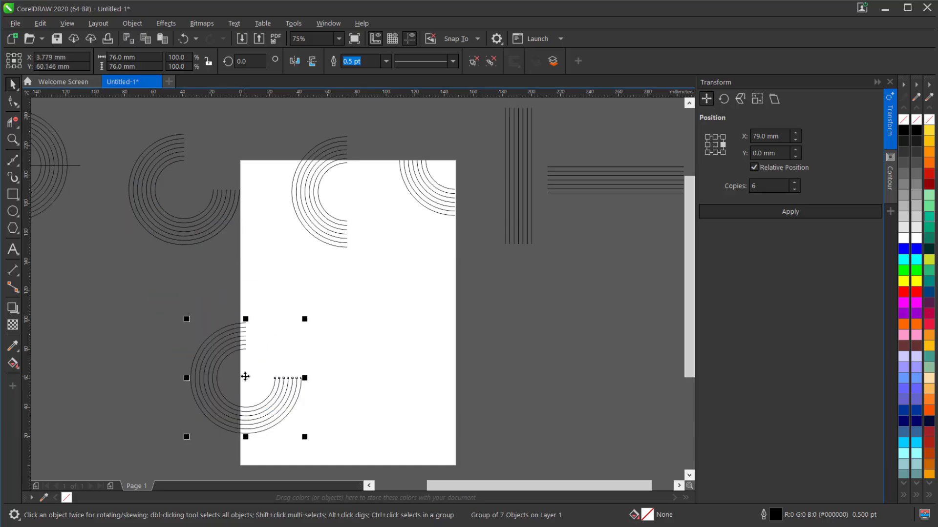
click(245, 375)
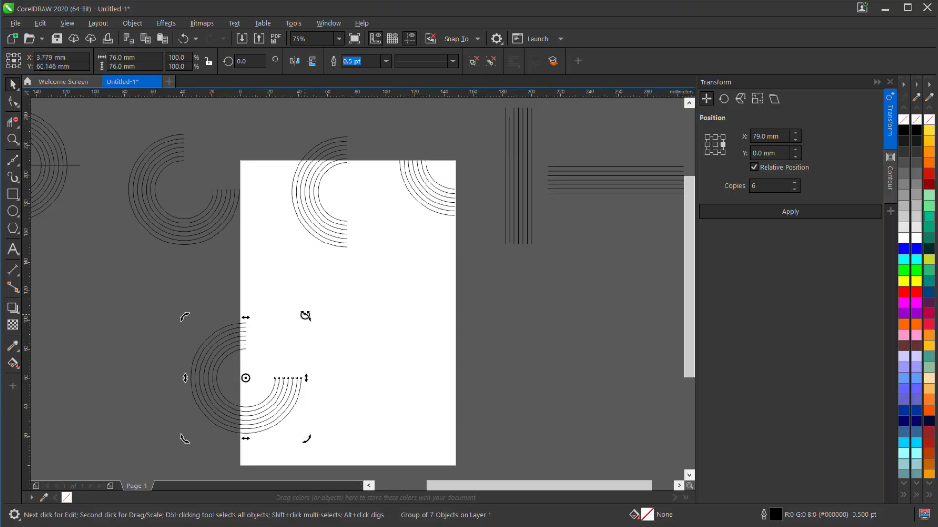
drag(306, 316, 349, 359)
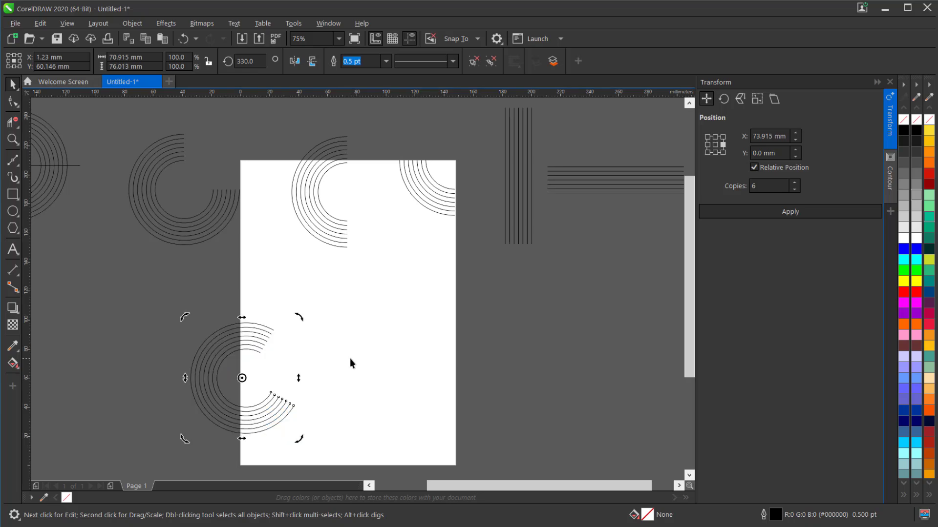
drag(303, 318, 315, 336)
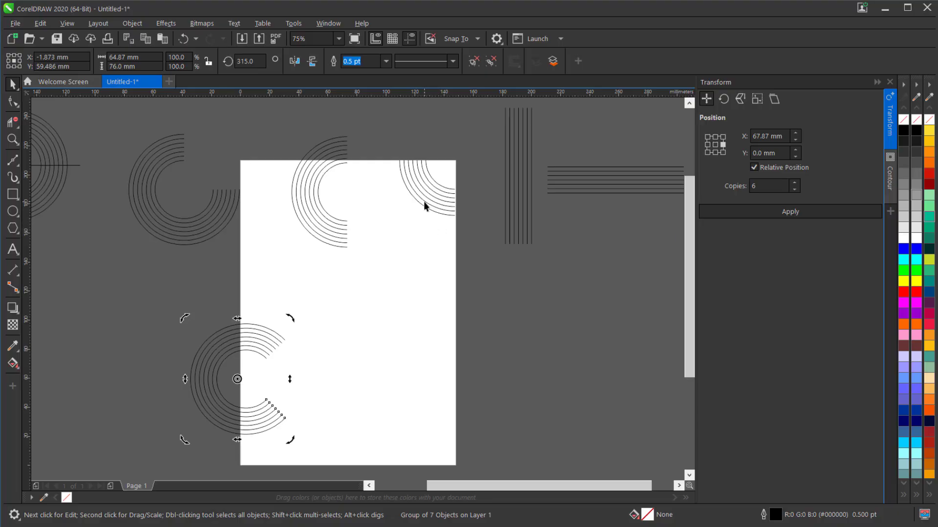
Duplicate the rotated three-quarter arcs, place the copy beside them on the lower page and rotate it to 0 degrees.
click(272, 357)
key(ctrl+c)
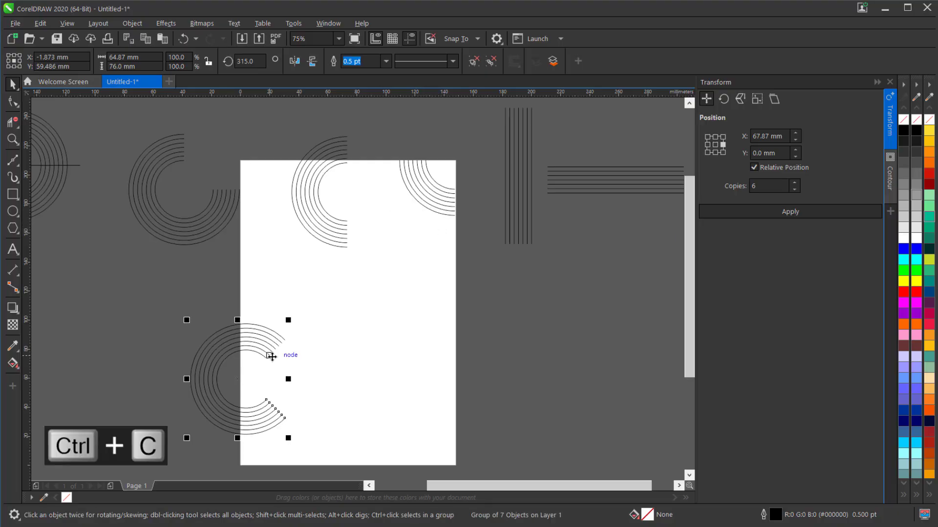
key(ctrl+v)
drag(269, 356, 328, 408)
click(325, 403)
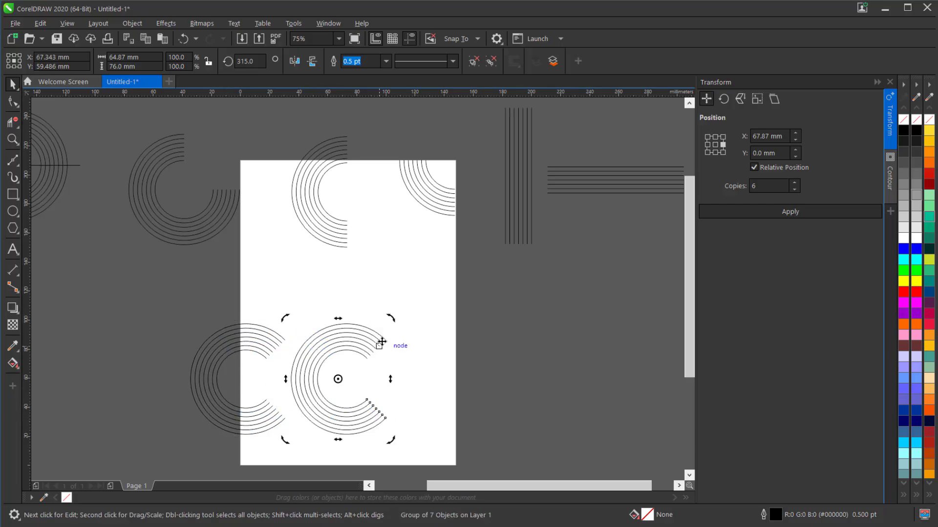
drag(394, 320, 341, 316)
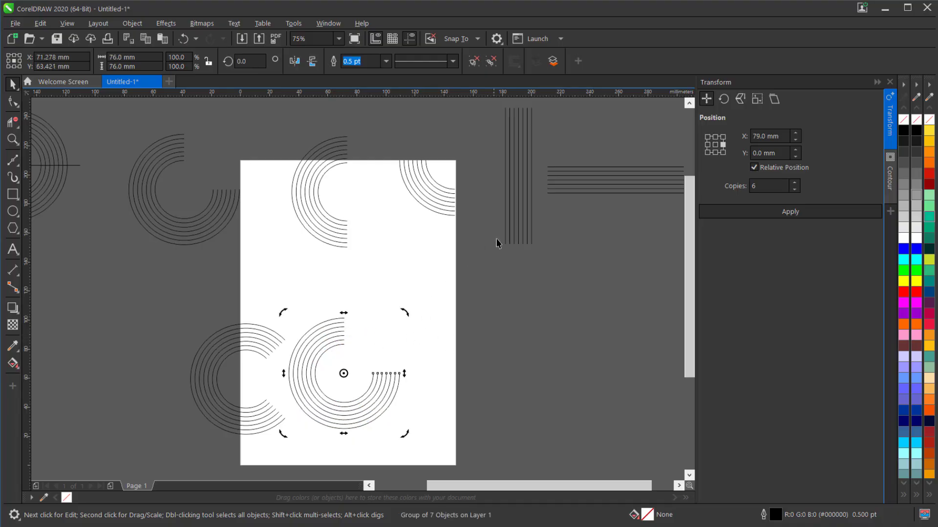
Duplicate the vertical line group and snap its lower ends onto the right open ends of the lower-page three-quarter arcs.
click(515, 233)
key(ctrl+c)
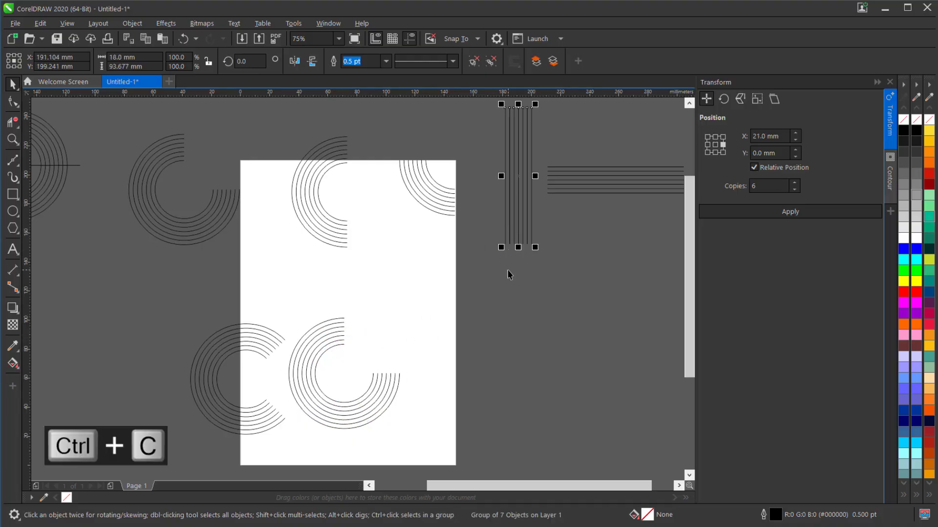
key(ctrl+v)
drag(517, 245, 391, 361)
scroll(389, 381, up, 3)
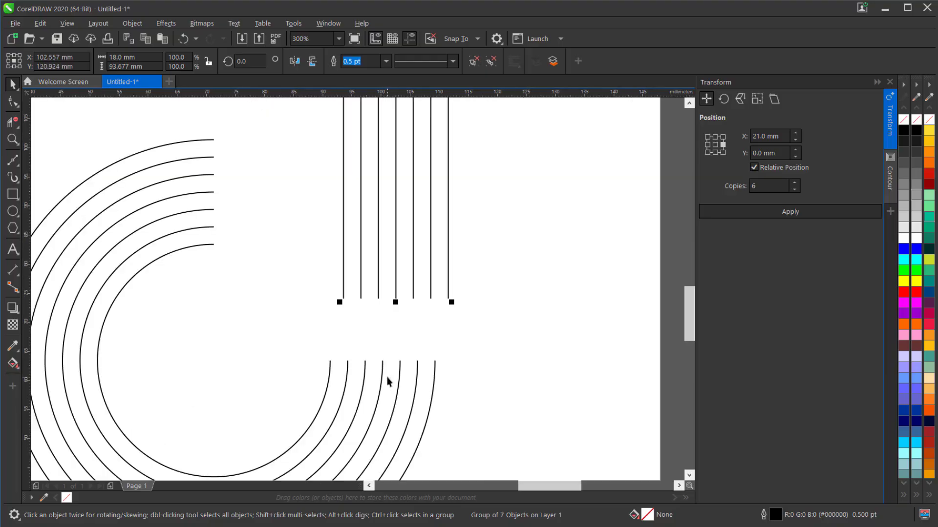
scroll(385, 370, up, 1)
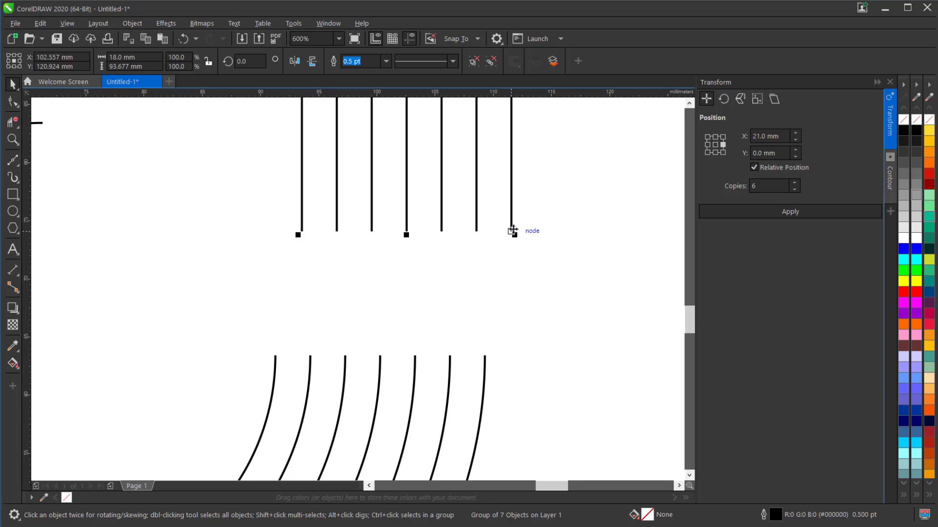
drag(513, 231, 483, 359)
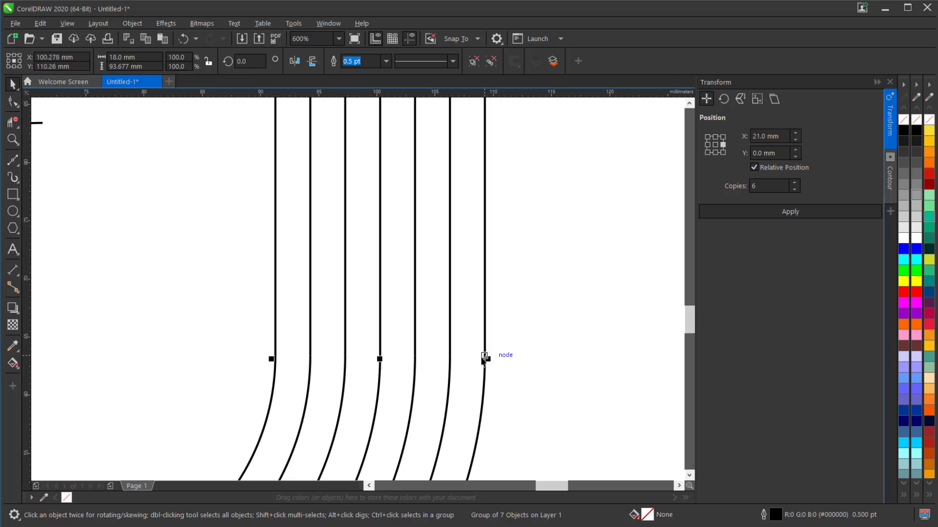
Shorten the attached vertical lines from the top to about 54 mm, keeping their lower ends on the arcs.
scroll(484, 360, down, 3)
scroll(479, 367, down, 1)
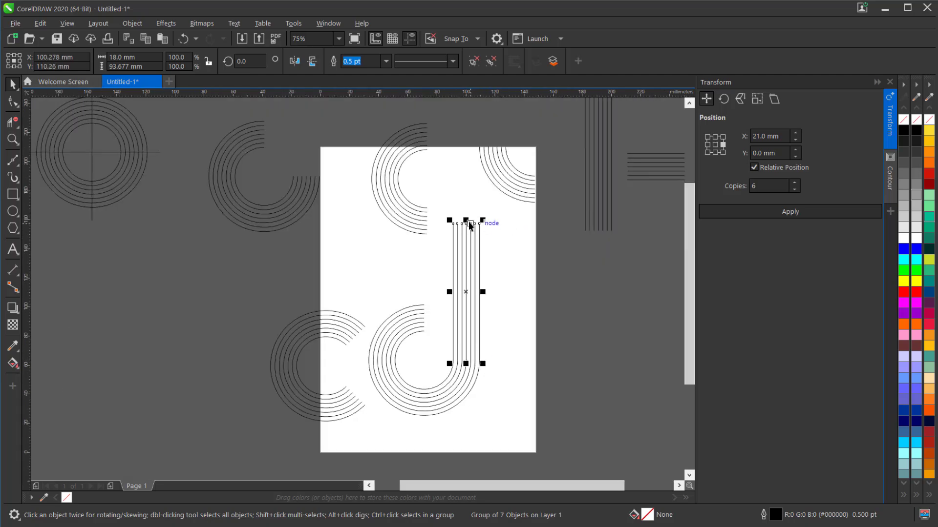
drag(469, 224, 467, 281)
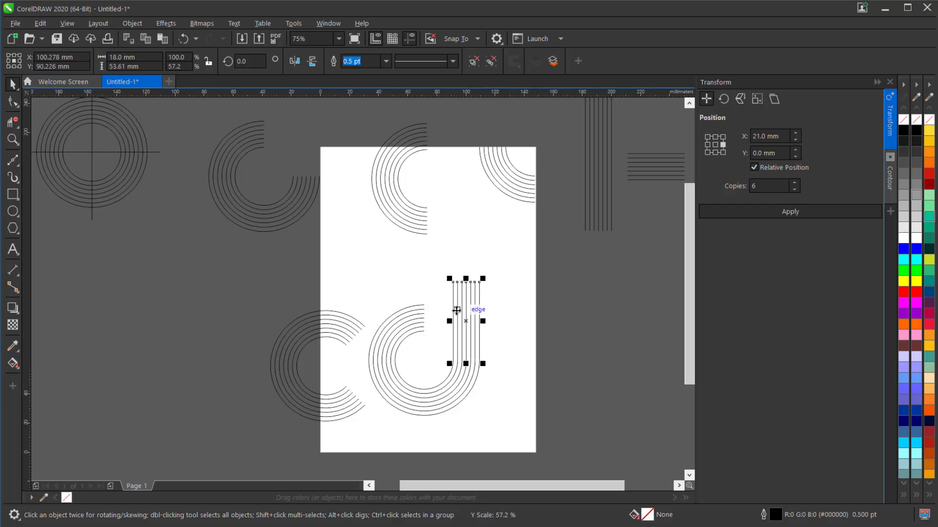
Duplicate the horizontal line group and snap its left ends onto the upper open ends of the lower-page three-quarter arcs.
click(632, 172)
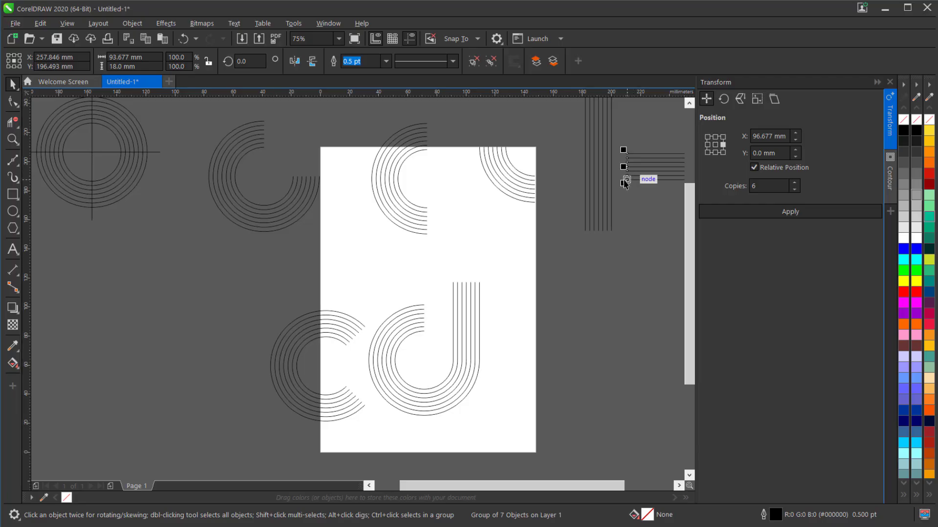
key(ctrl+c)
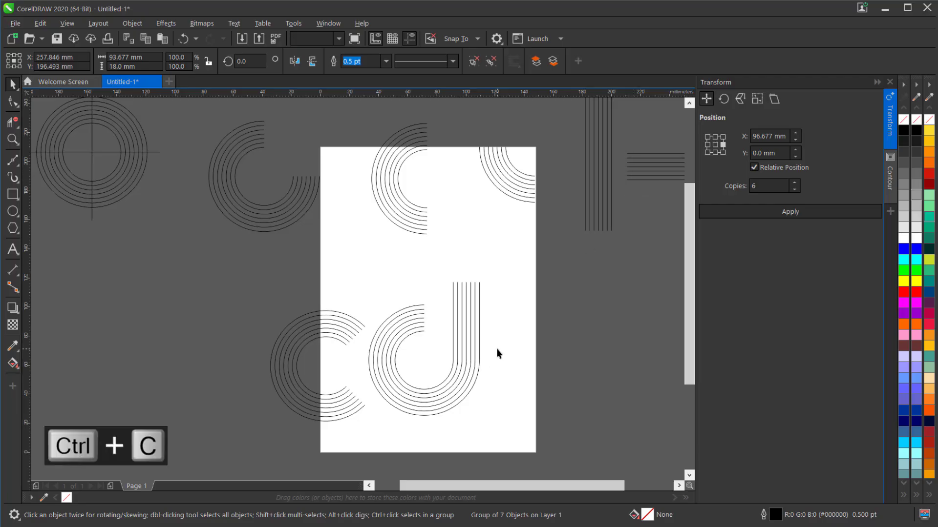
key(ctrl+v)
drag(630, 174, 429, 329)
scroll(436, 327, up, 5)
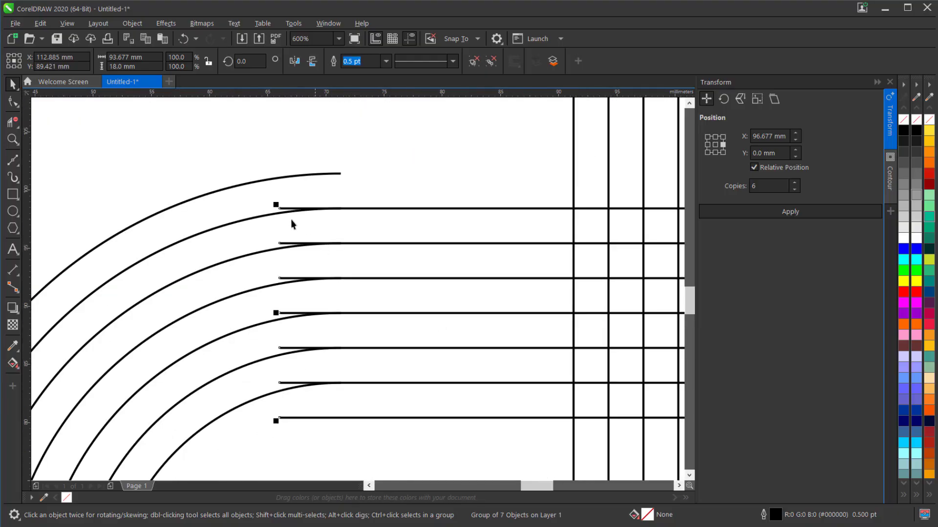
drag(279, 208, 342, 174)
scroll(233, 288, down, 2)
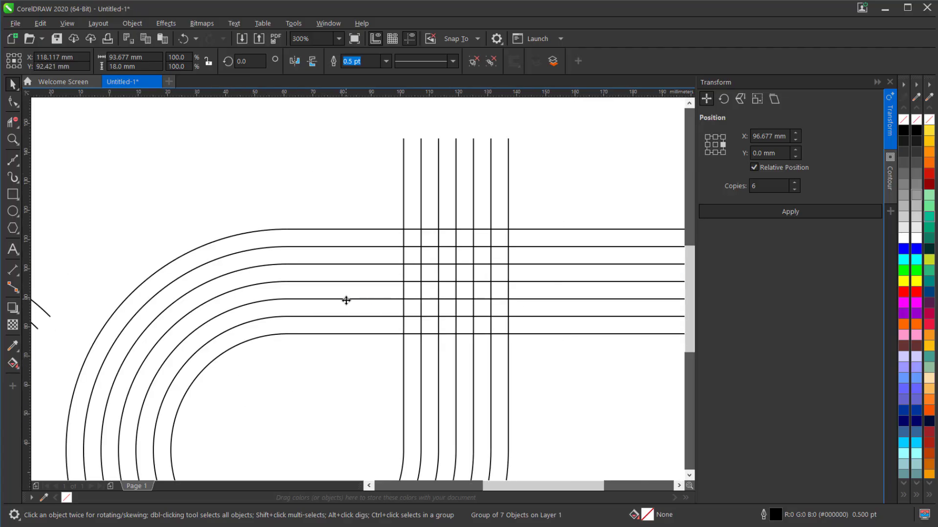
Shorten the attached horizontal lines from the right to 20 mm so they end on the leftmost attached vertical line.
scroll(346, 300, down, 2)
drag(591, 290, 375, 309)
scroll(376, 295, up, 4)
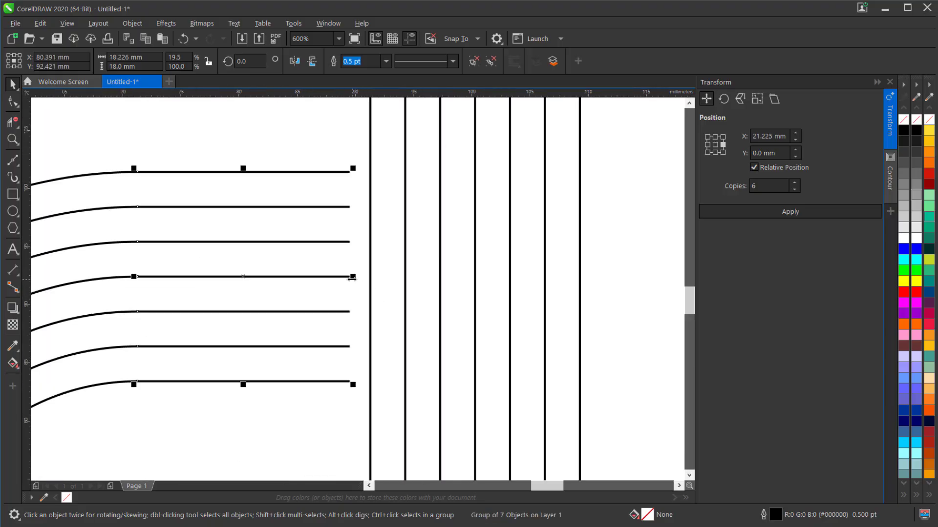
drag(350, 277, 371, 281)
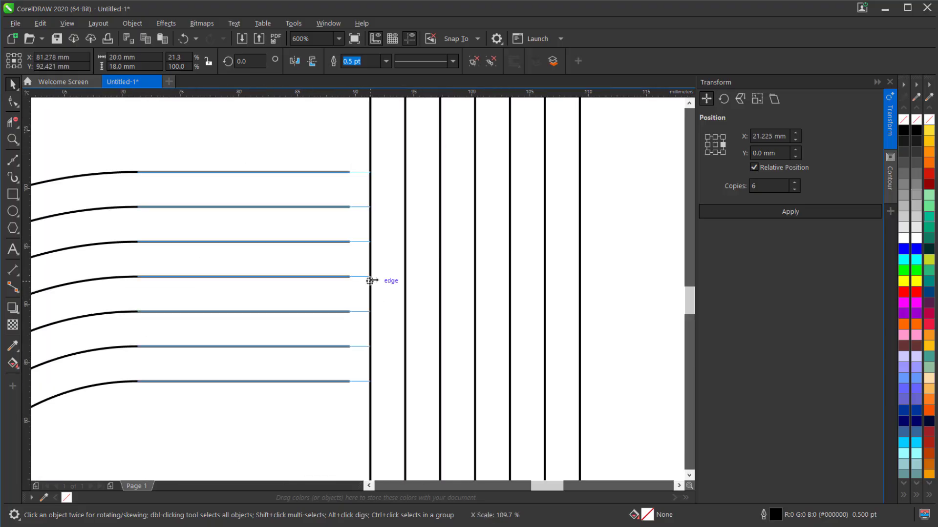
scroll(382, 286, down, 2)
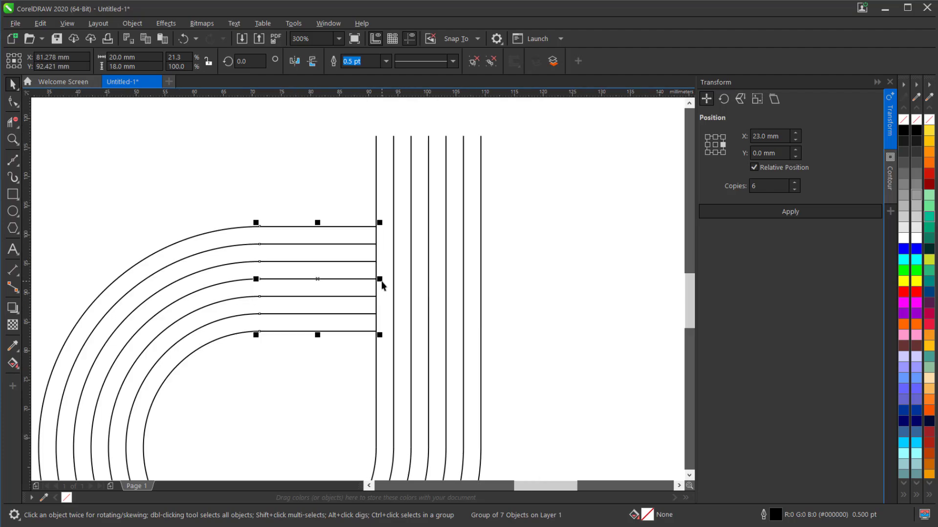
scroll(302, 299, down, 1)
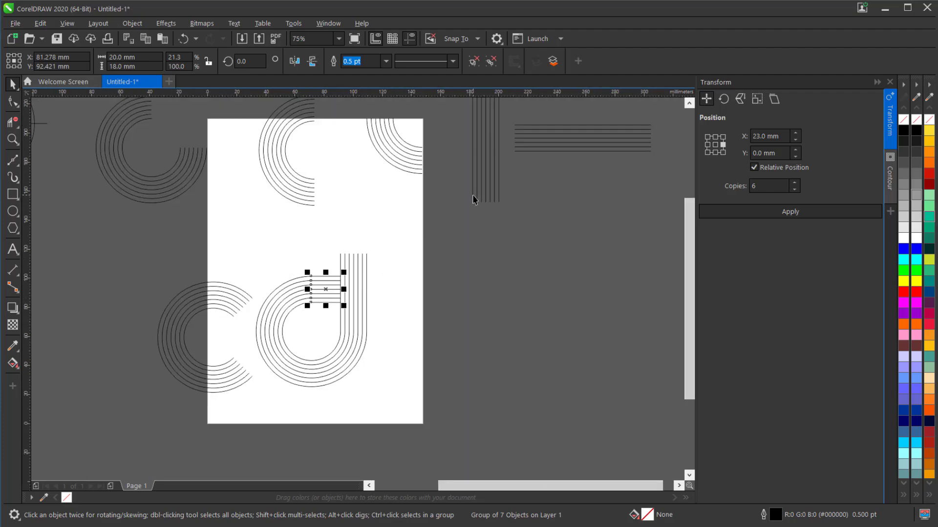
Duplicate the shortened vertical line group and place the copy to the right of the joined d shape, at about X 129 mm.
click(362, 288)
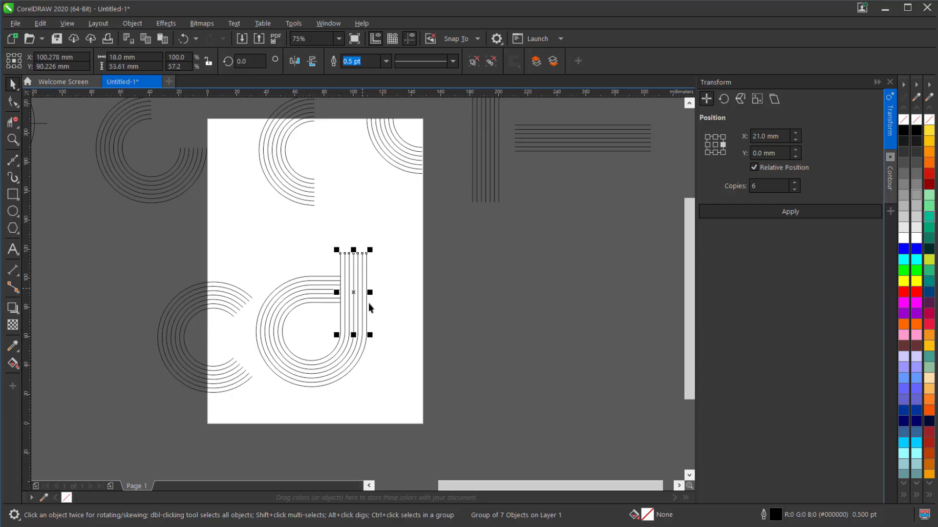
key(ctrl+c)
key(ctrl+v)
drag(361, 307, 402, 352)
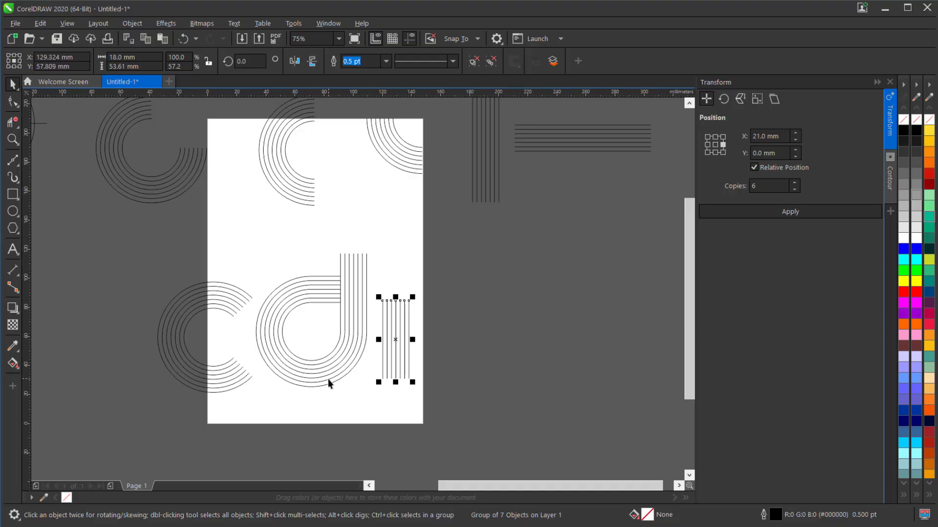
Align the copied vertical lines' lower ends with the arcs' bottom and stretch them upward to 76 mm, level with the arcs' top.
shift+click(327, 379)
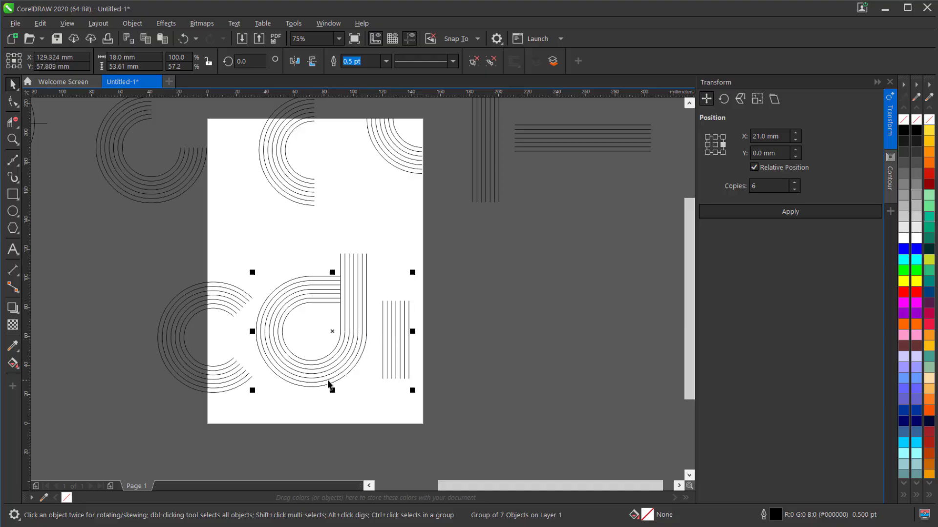
click(367, 398)
click(400, 333)
drag(396, 305, 327, 275)
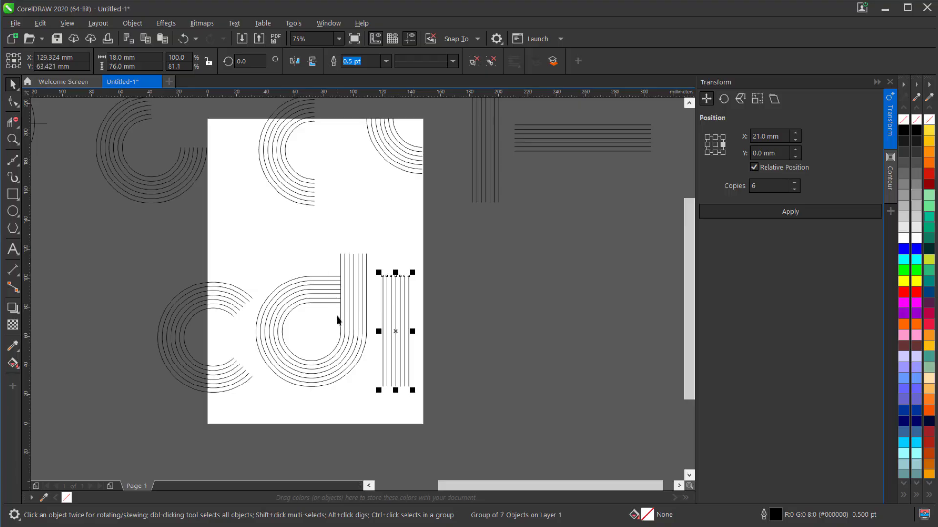
Duplicate the quarter arcs from the page's upper-right corner and place the copy beside the 76 mm vertical lines, across the page's right edge.
scroll(338, 315, down, 1)
scroll(339, 315, down, 1)
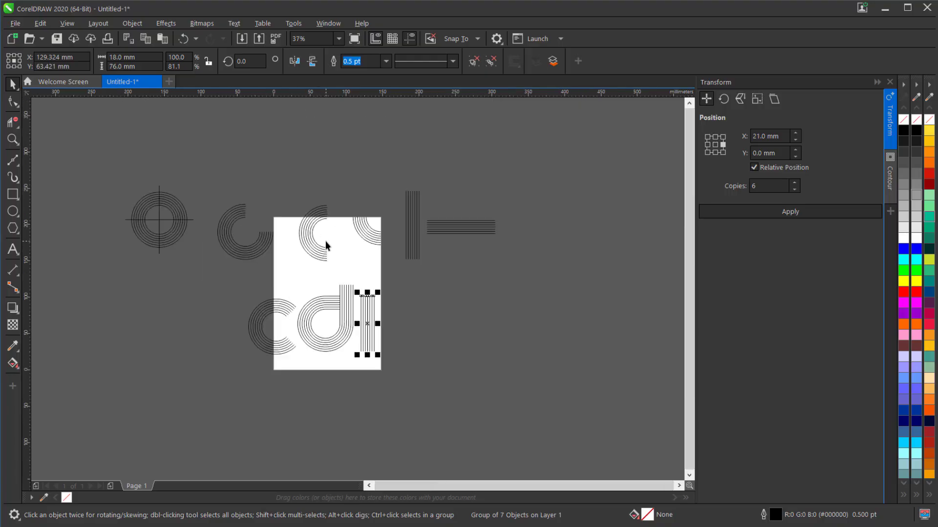
click(370, 240)
key(ctrl+c)
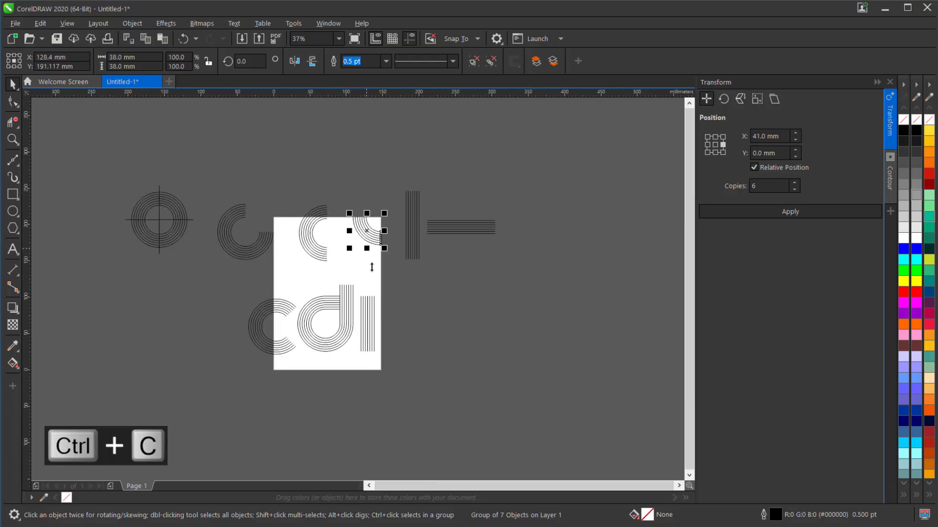
key(ctrl+v)
drag(379, 237, 391, 312)
scroll(390, 311, up, 5)
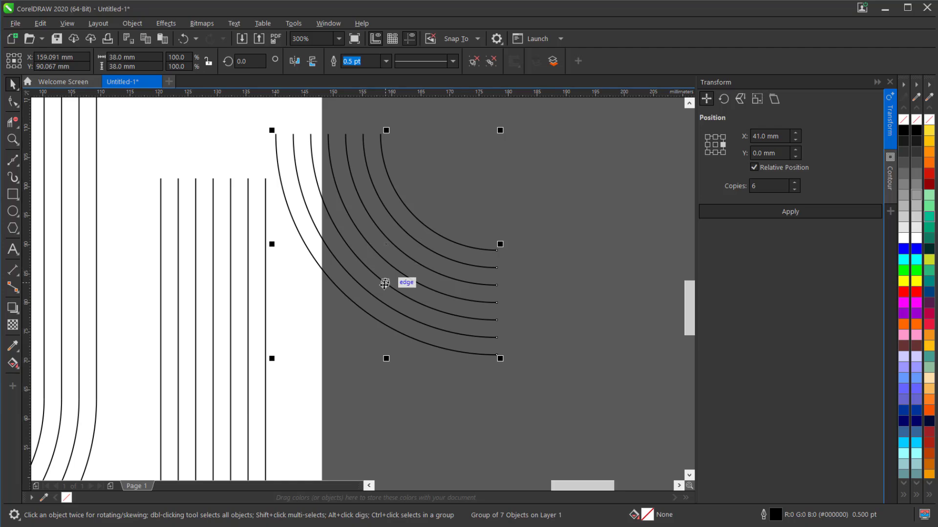
scroll(384, 276, down, 2)
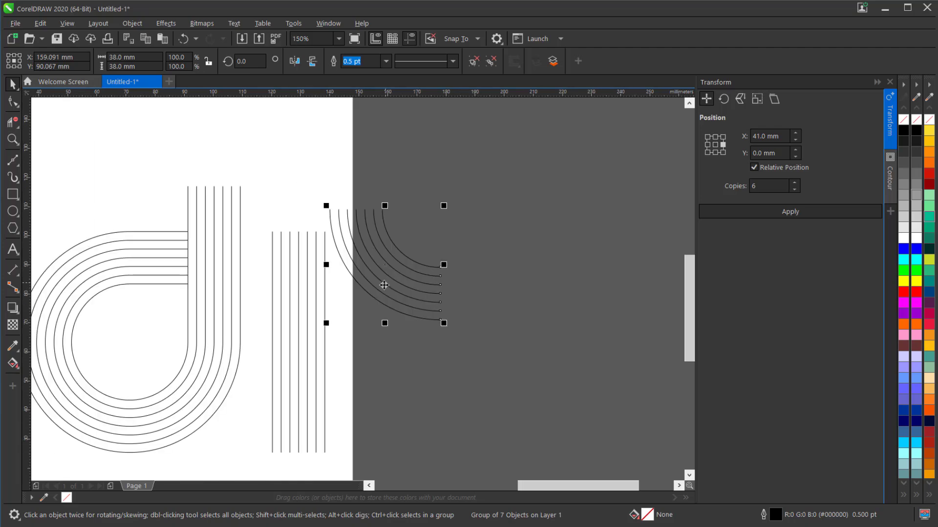
Mirror the copied quarter arcs vertically and snap their lower-left end onto the leftmost 76 mm vertical line.
click(312, 61)
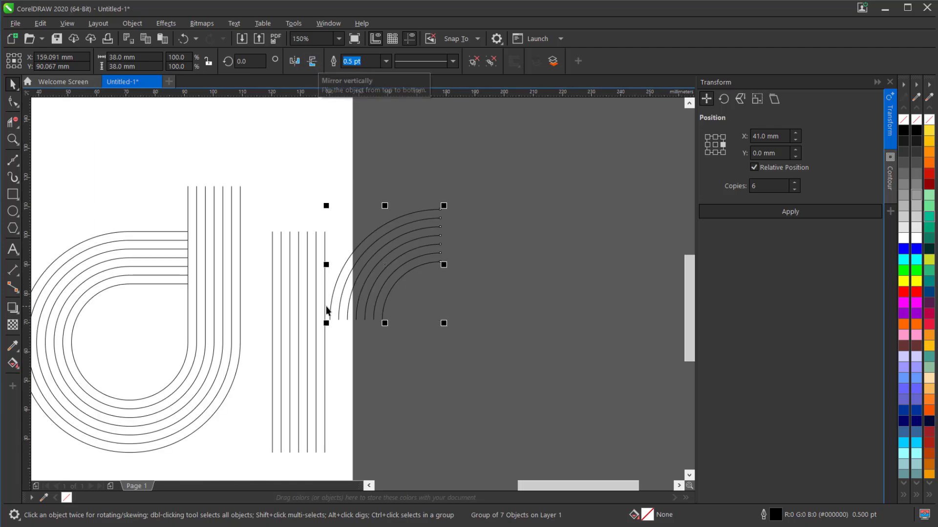
scroll(327, 311, up, 2)
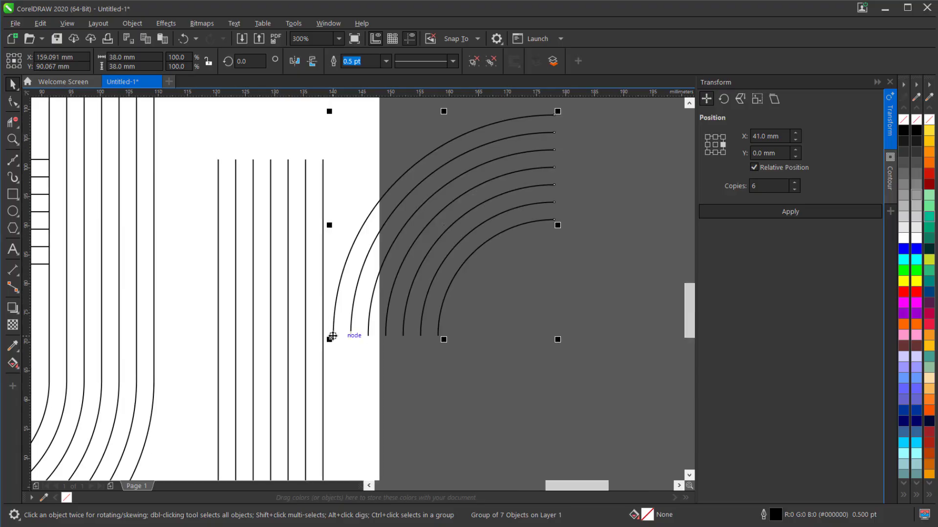
drag(332, 337, 218, 356)
scroll(271, 289, down, 2)
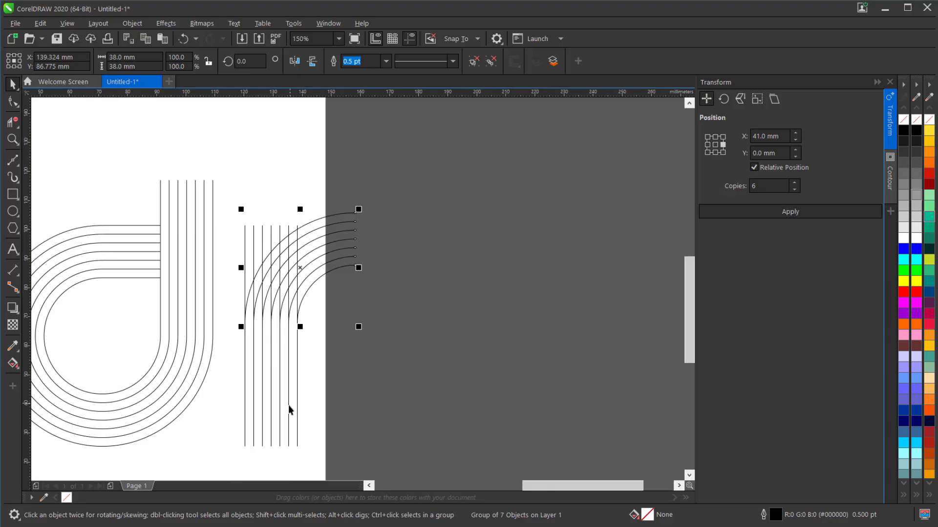
Align the top of the mirrored quarter arcs with the top of the 76 mm vertical lines.
scroll(287, 416, up, 2)
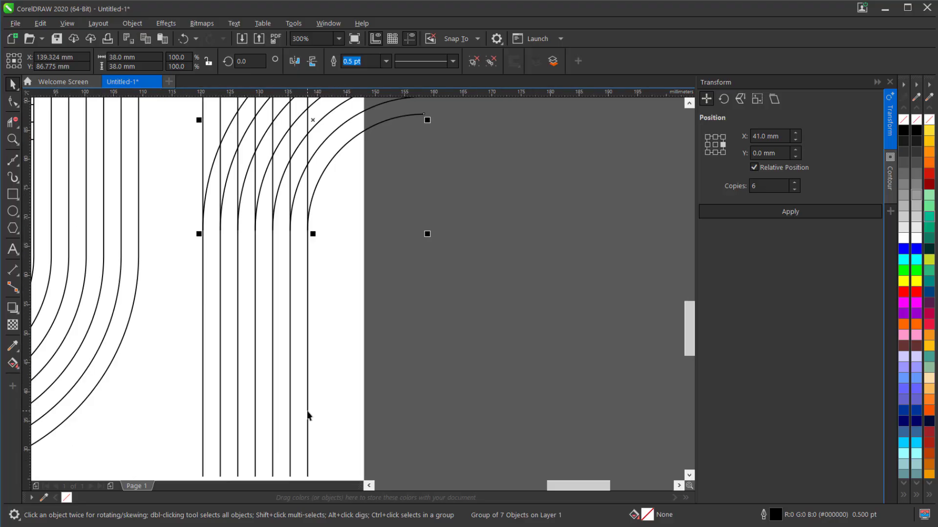
click(306, 412)
scroll(307, 396, down, 2)
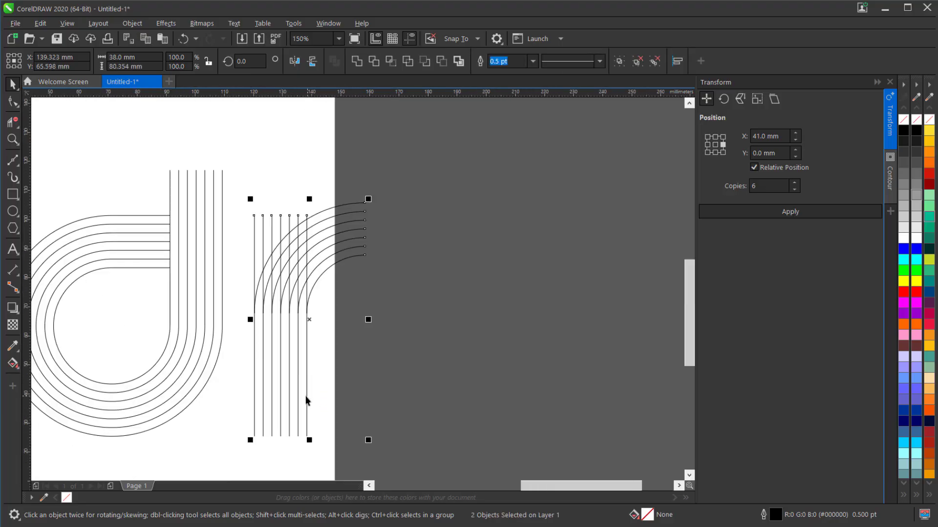
key(t)
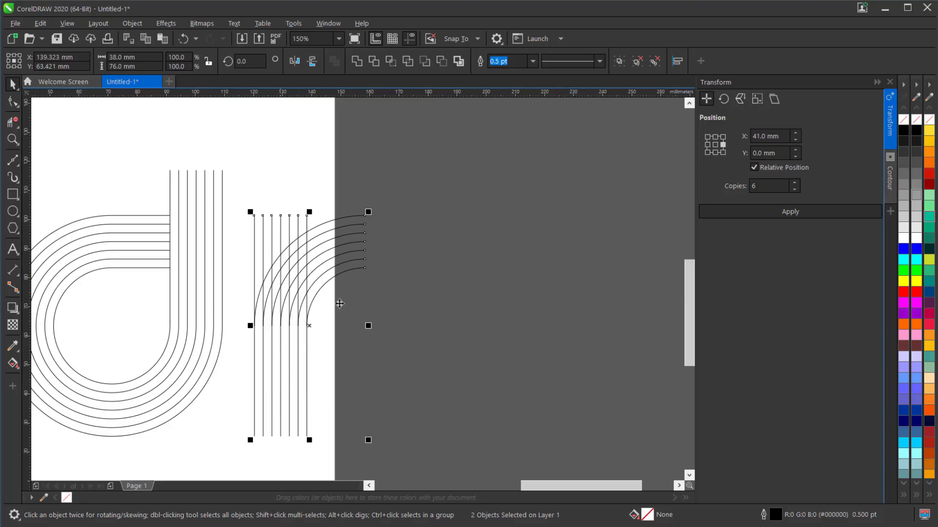
click(417, 306)
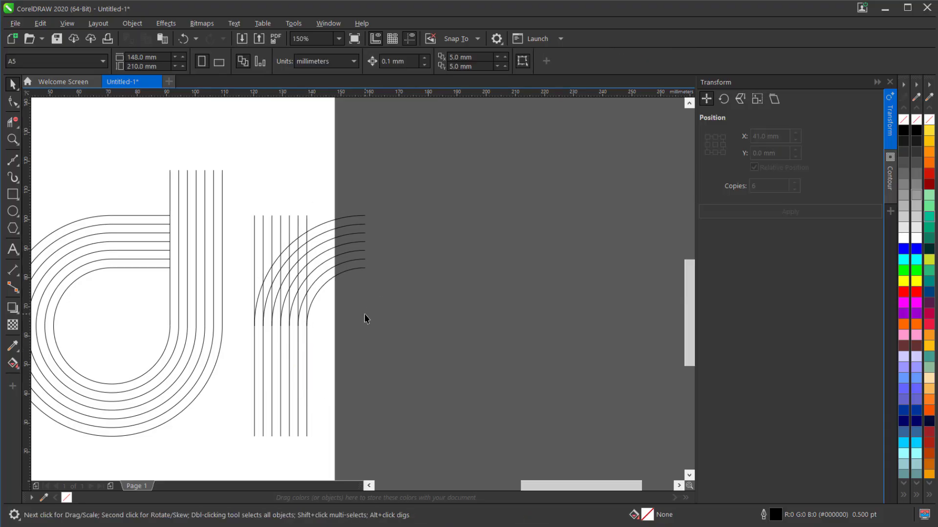
Duplicate the 20 mm horizontal line group from the d shape and snap its left ends onto the quarter arcs' right ends.
scroll(366, 318, down, 1)
scroll(344, 273, up, 1)
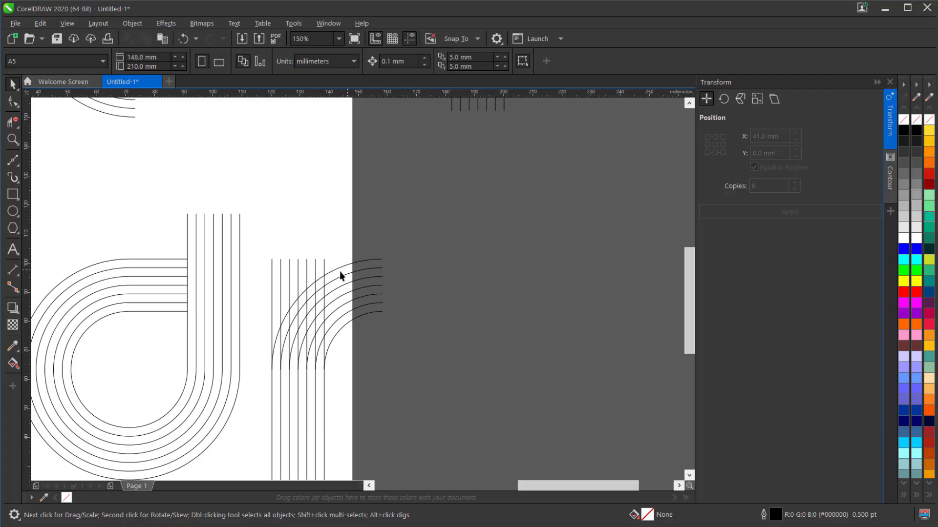
click(179, 289)
key(ctrl+c)
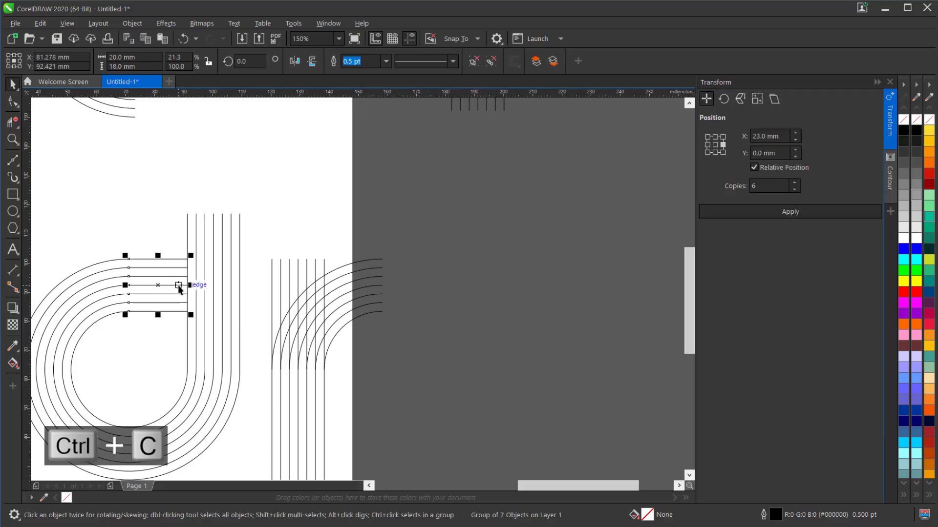
key(ctrl+v)
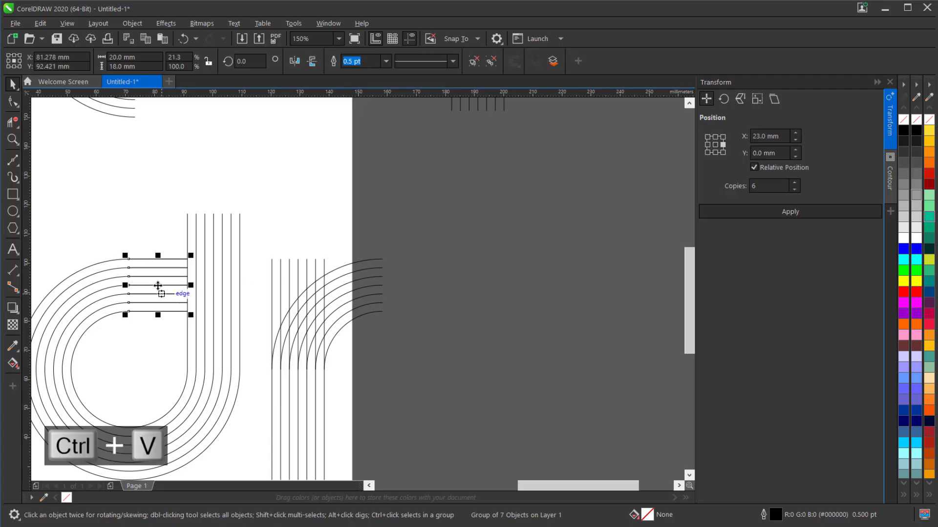
drag(157, 285, 417, 296)
scroll(382, 259, up, 5)
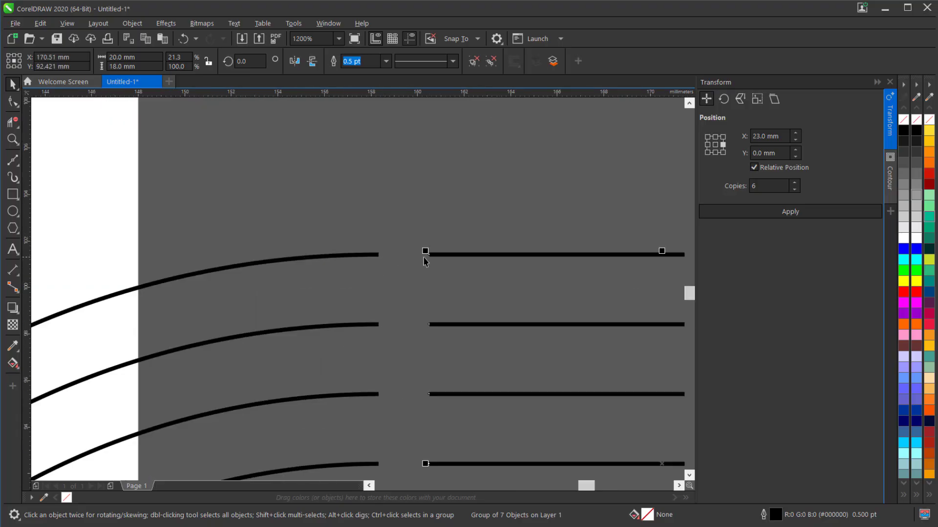
drag(425, 255, 364, 263)
scroll(364, 265, down, 4)
scroll(398, 293, down, 2)
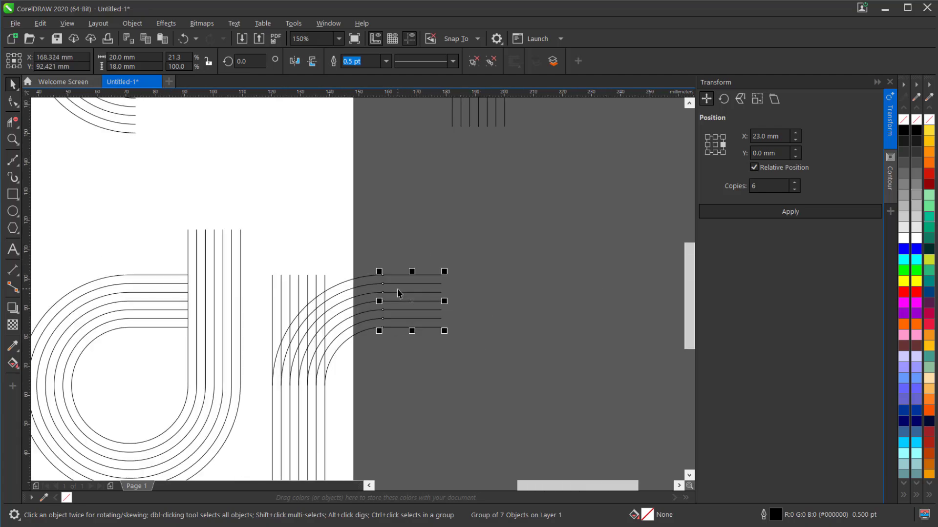
scroll(412, 318, down, 2)
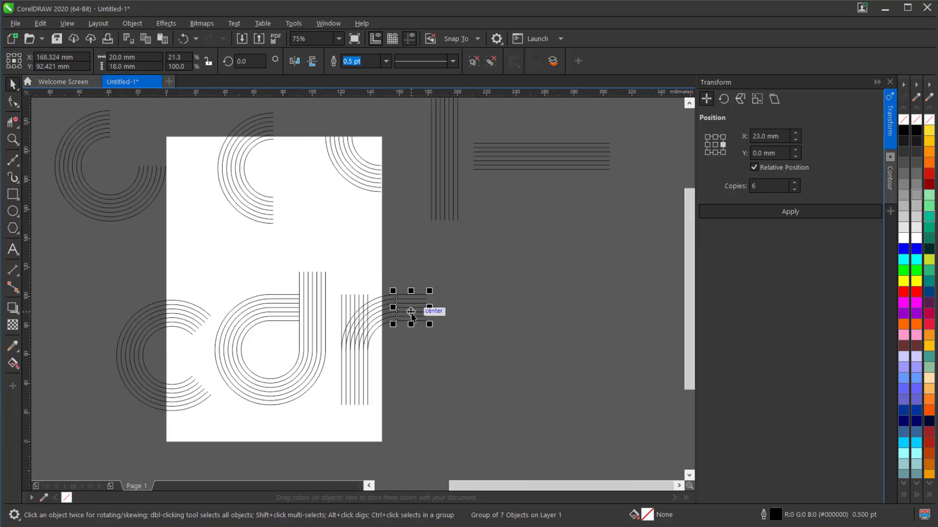
Select all the line groups of the three lower-page letterforms and zoom in on them.
click(125, 273)
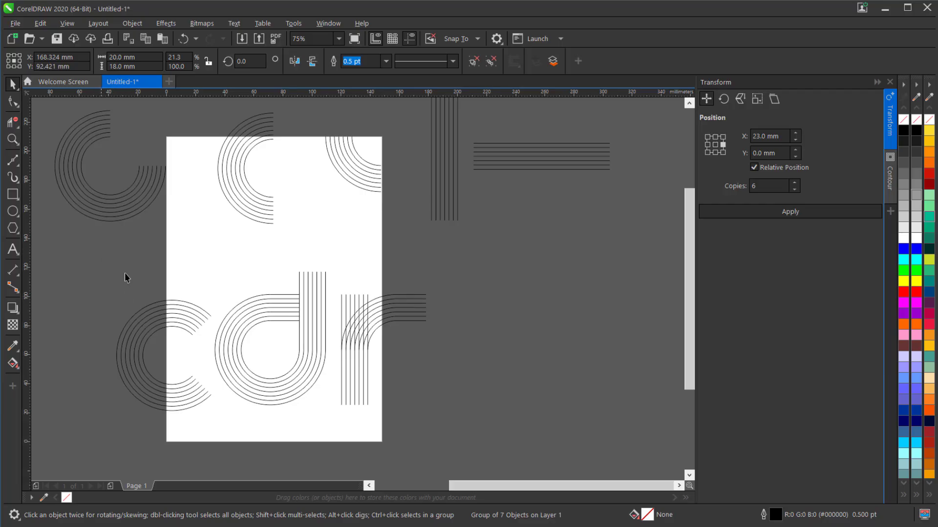
drag(411, 420, 481, 446)
key(ctrl+u)
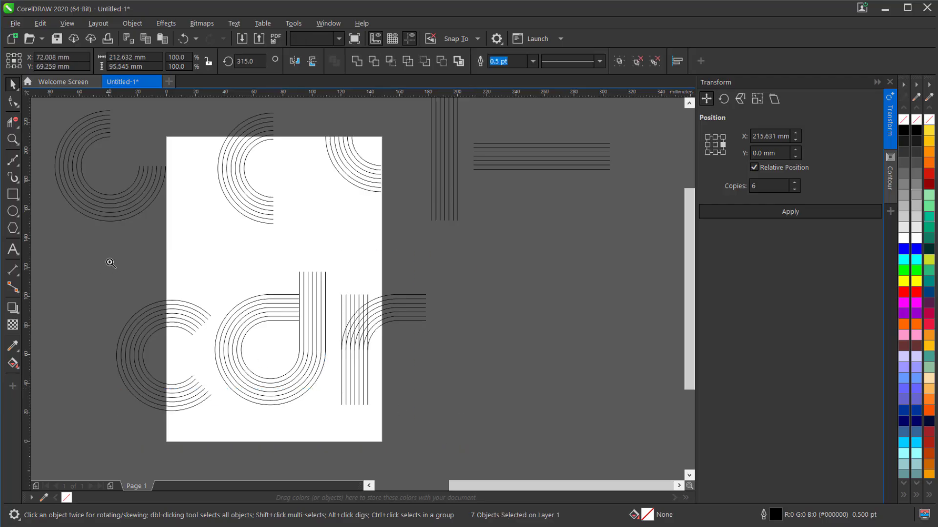
key(z)
drag(111, 260, 442, 438)
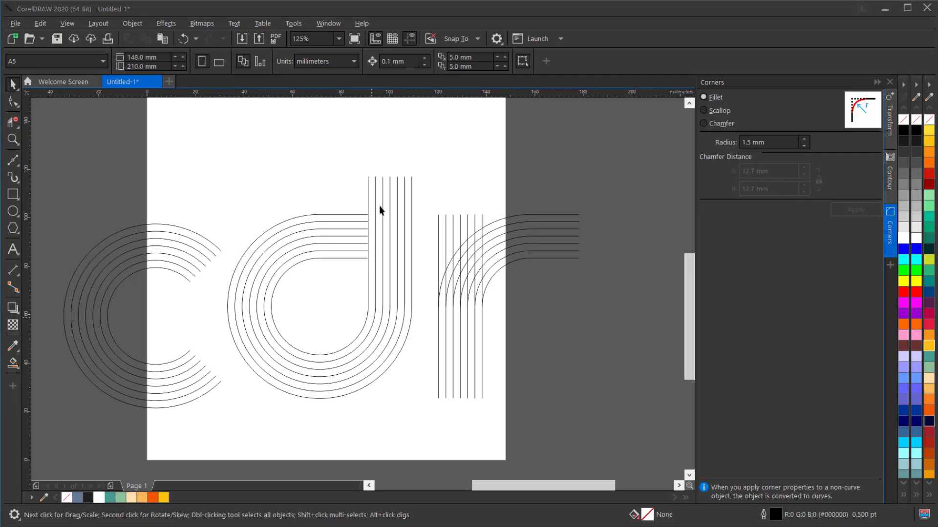
Copy the r shape's three line groups onto a blank new page and place them near the middle of its lower half.
drag(420, 192, 637, 424)
key(ctrl+c)
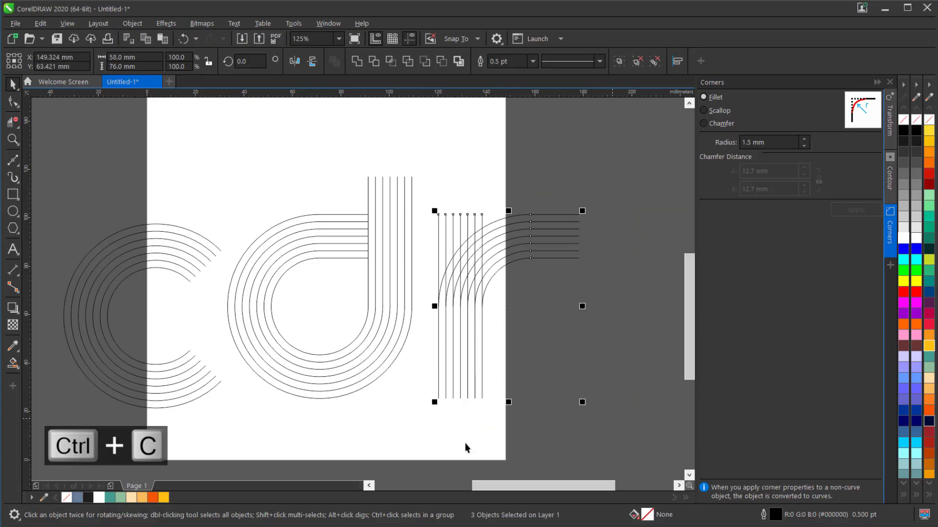
click(197, 433)
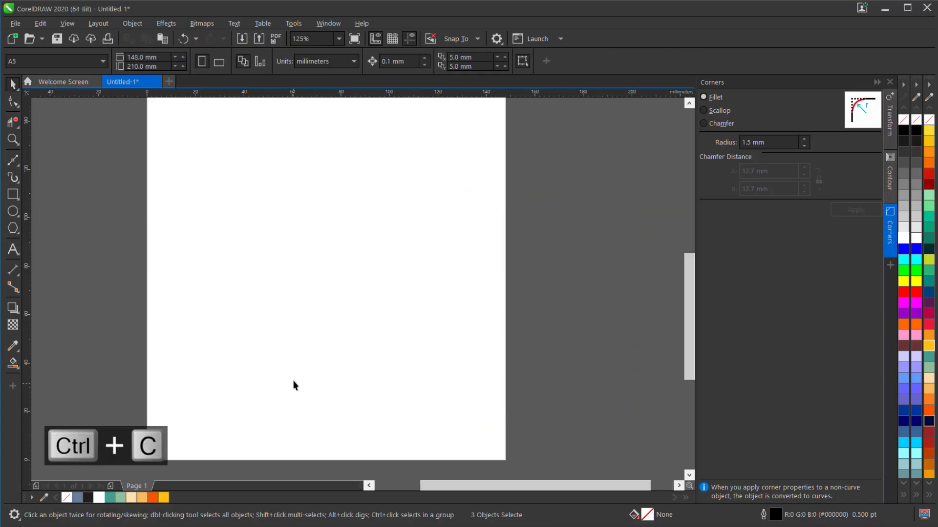
key(ctrl+v)
drag(450, 301, 310, 321)
scroll(311, 322, up, 3)
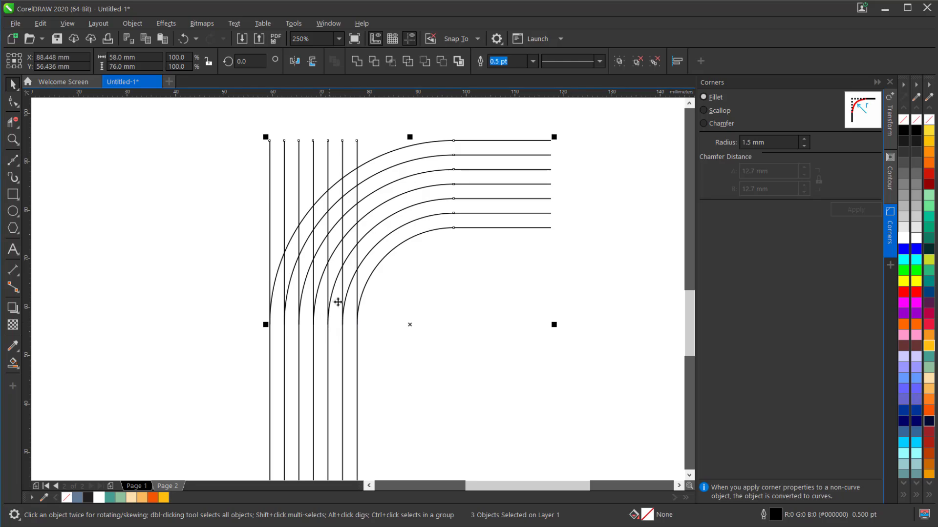
Use Virtual Segment Delete to remove the pieces of the r's two rightmost vertical lines that cross the inner arcs.
scroll(345, 294, up, 2)
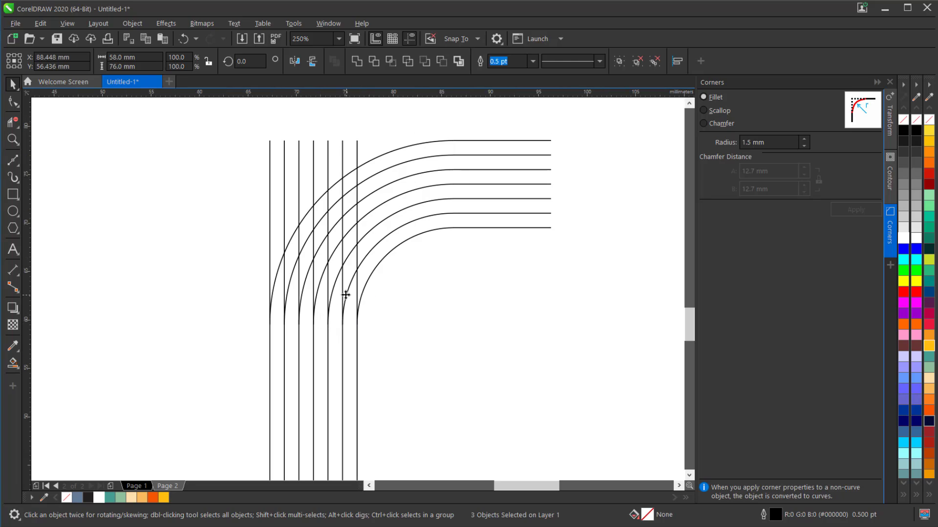
click(14, 123)
click(103, 150)
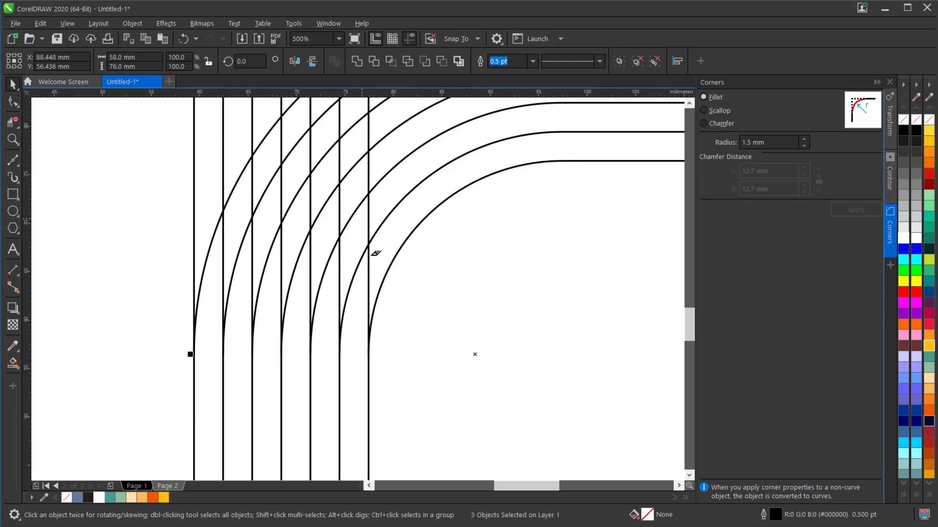
click(368, 268)
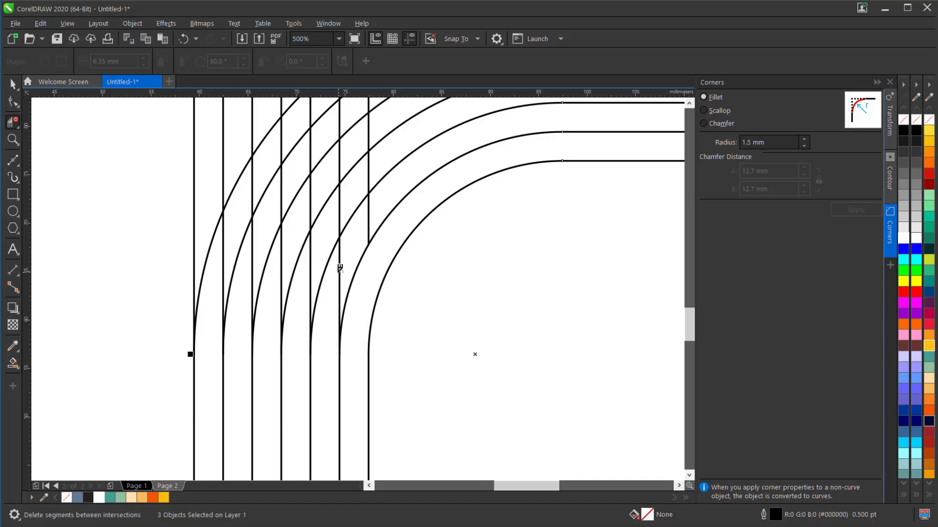
click(368, 219)
click(369, 182)
click(340, 210)
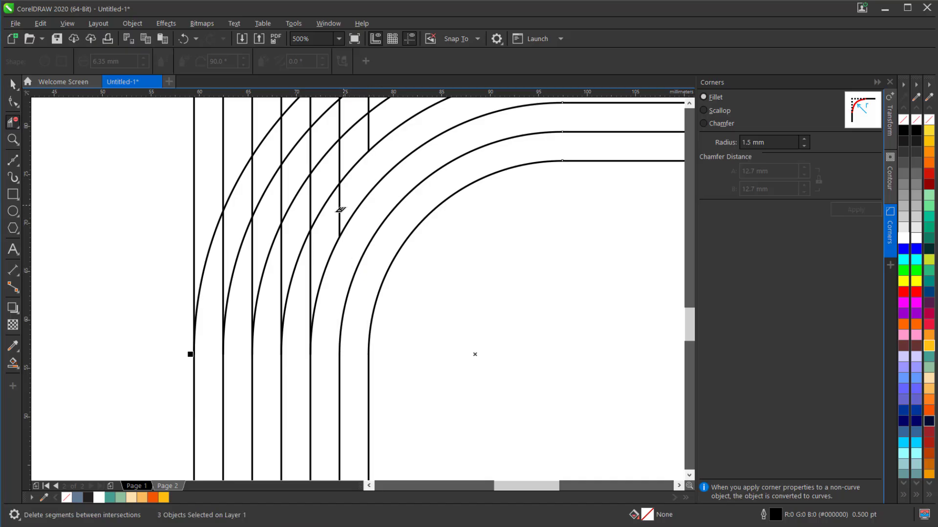
Delete more vertical segments between the arcs, working from the fifth vertical line across to the second one.
click(311, 256)
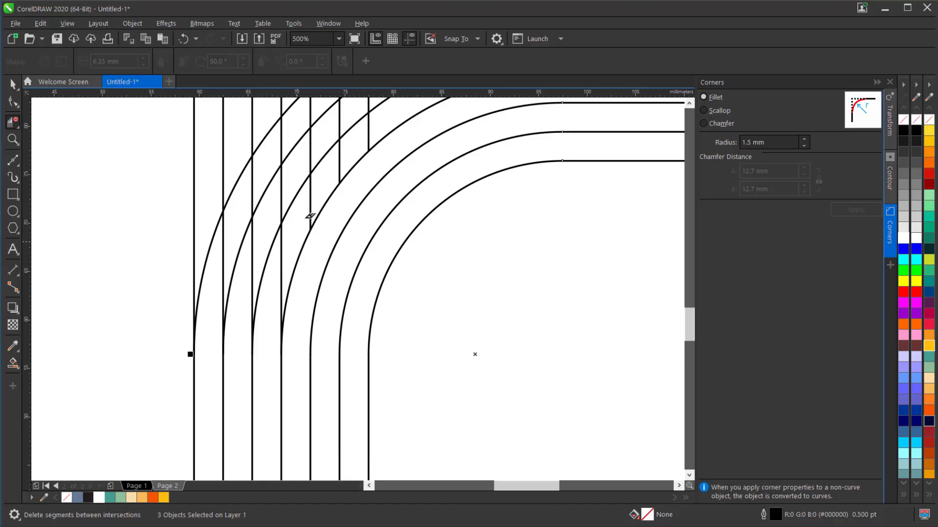
click(339, 165)
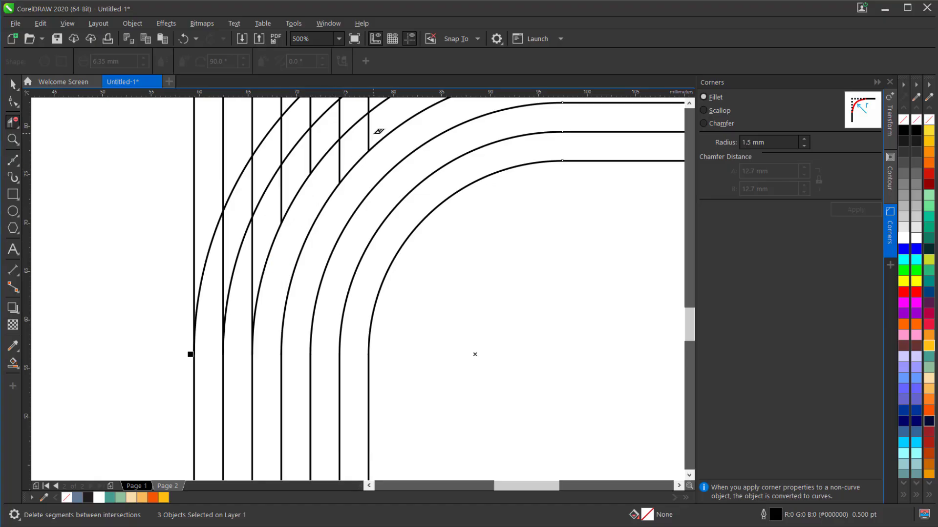
click(367, 145)
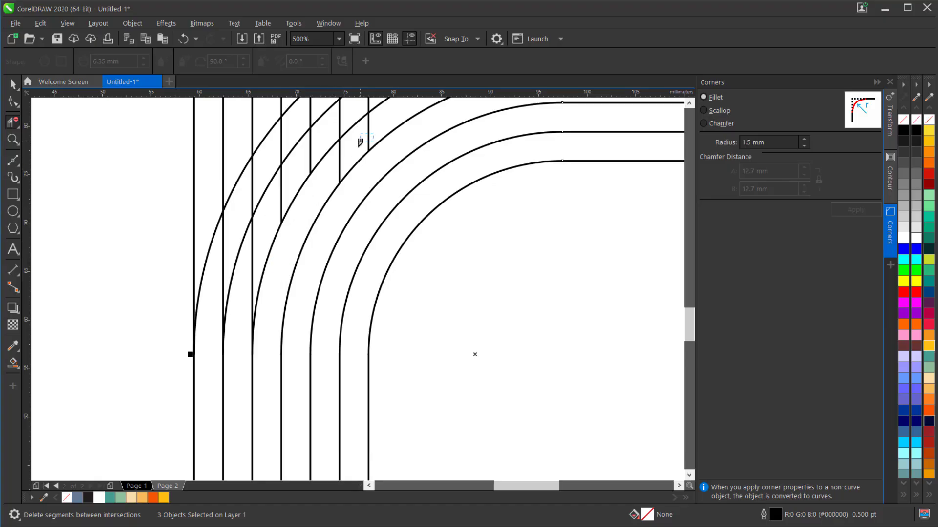
click(224, 254)
click(253, 193)
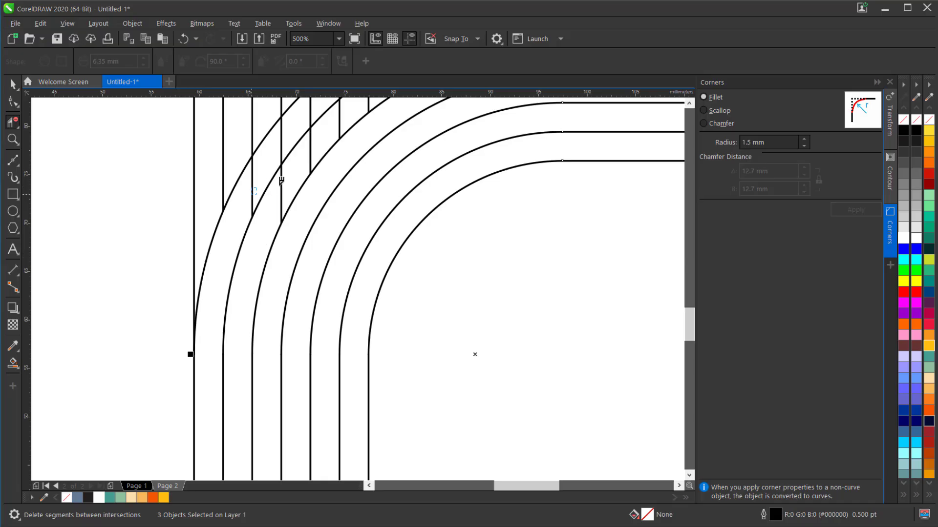
click(282, 171)
Delete the remaining vertical pieces between the outer arcs, keeping only the stem parts above the outermost arc.
scroll(302, 254, down, 3)
scroll(337, 188, up, 2)
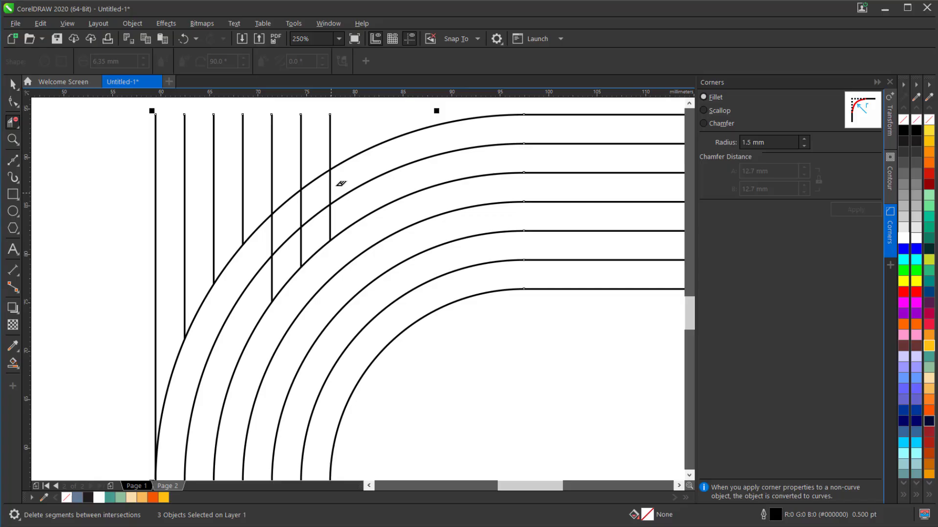
click(315, 197)
click(293, 238)
click(301, 242)
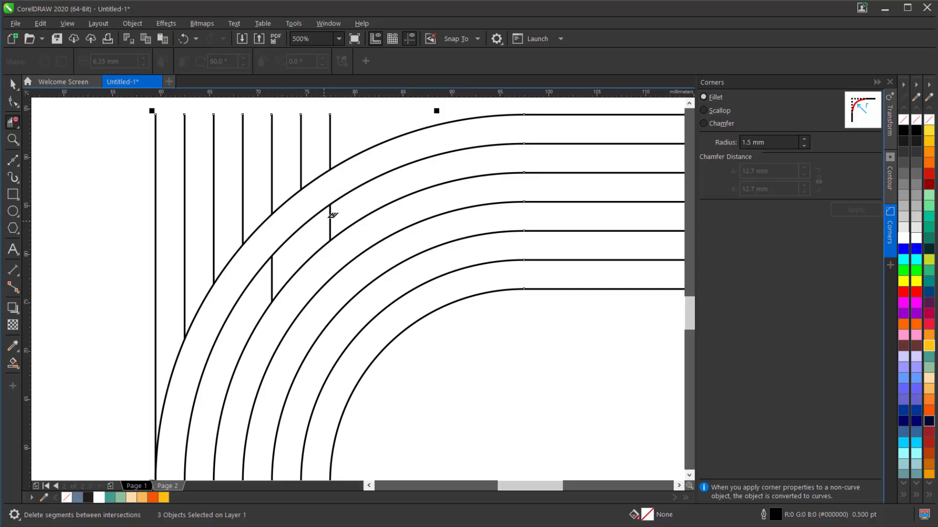
click(273, 277)
click(331, 228)
scroll(332, 225, down, 2)
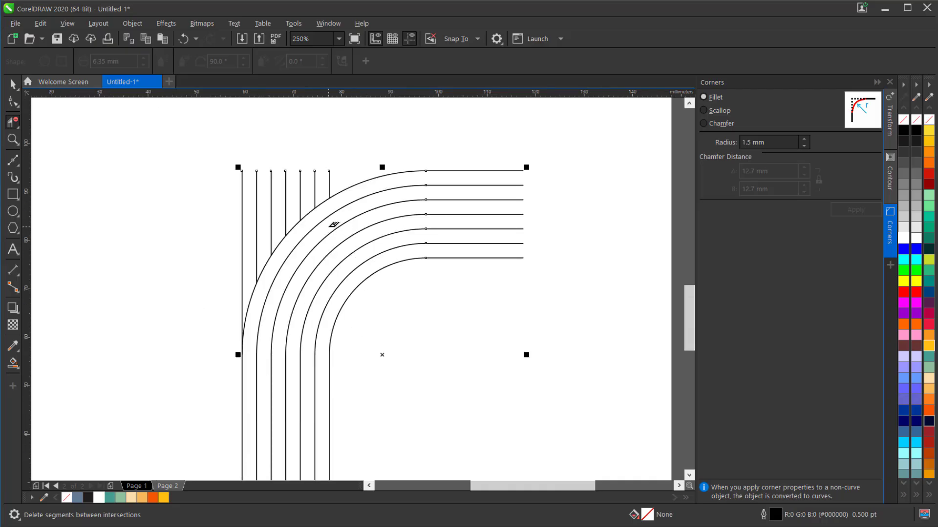
scroll(333, 224, down, 2)
Draw an 18 mm horizontal Bézier line joining the top ends of the r's first and last vertical lines.
click(14, 85)
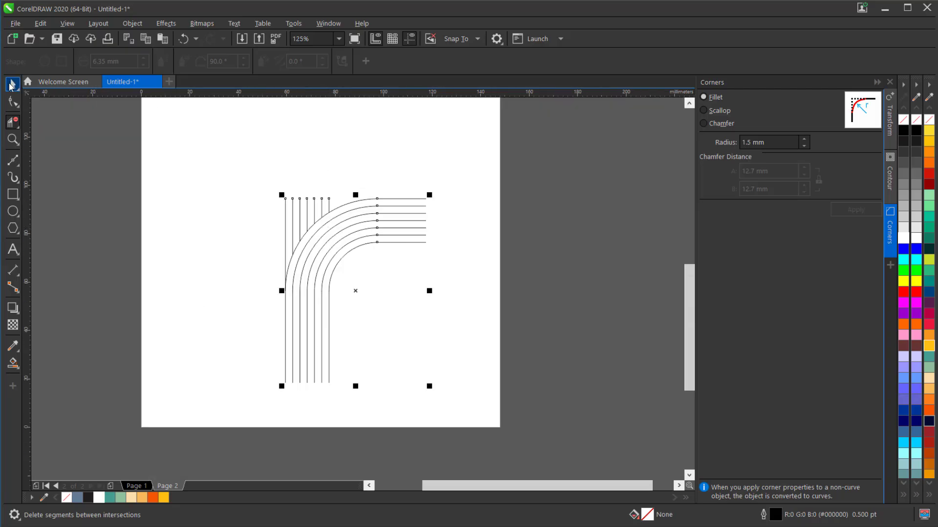
scroll(305, 200, up, 1)
scroll(305, 203, up, 3)
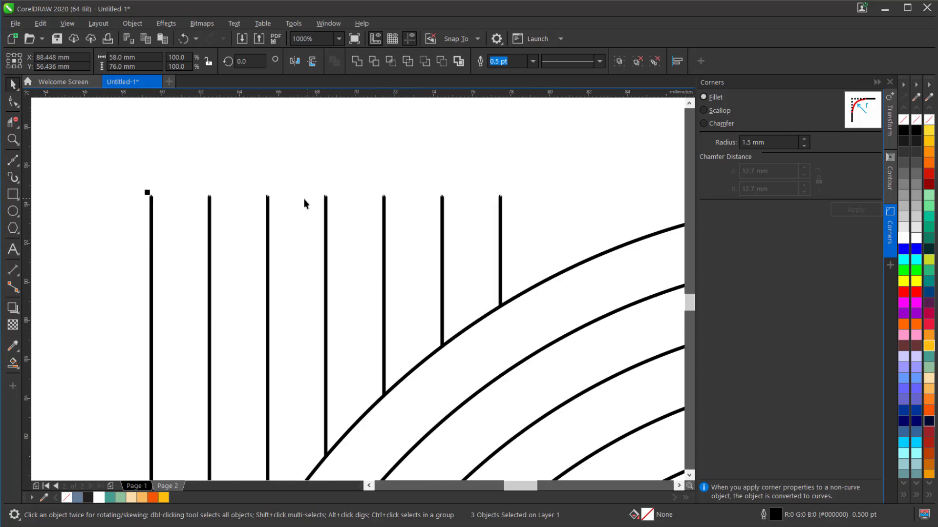
click(18, 162)
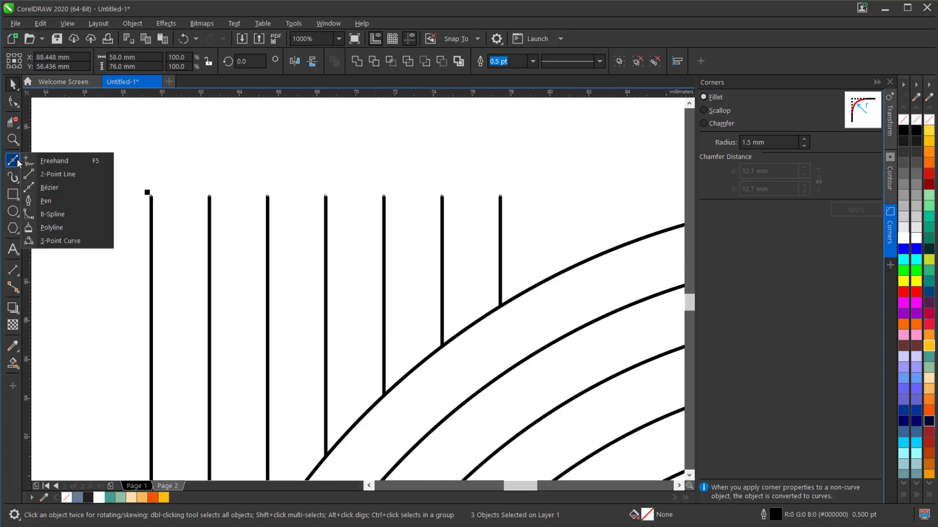
click(71, 186)
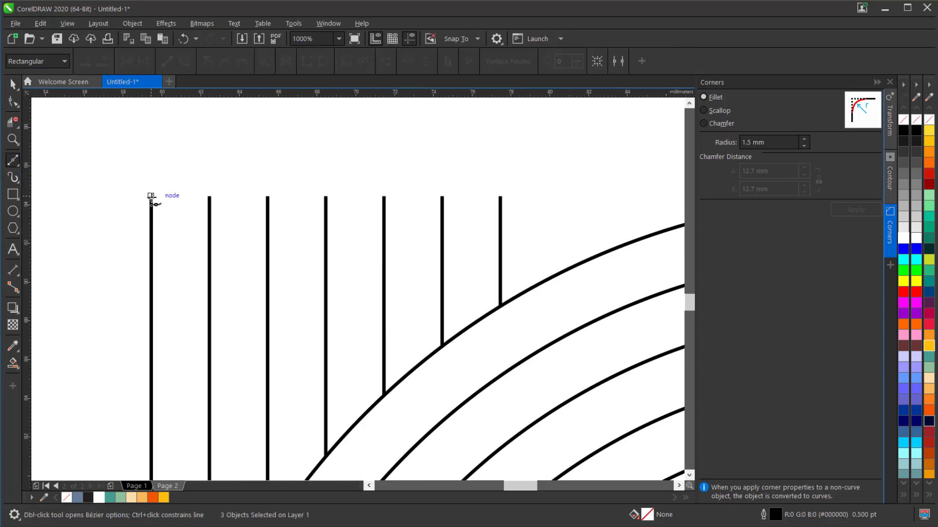
click(152, 197)
click(500, 196)
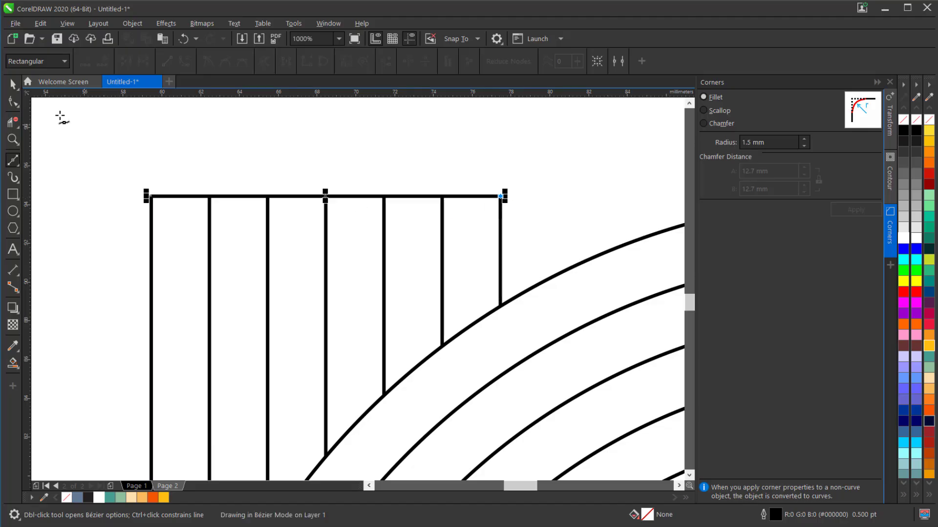
key(Escape)
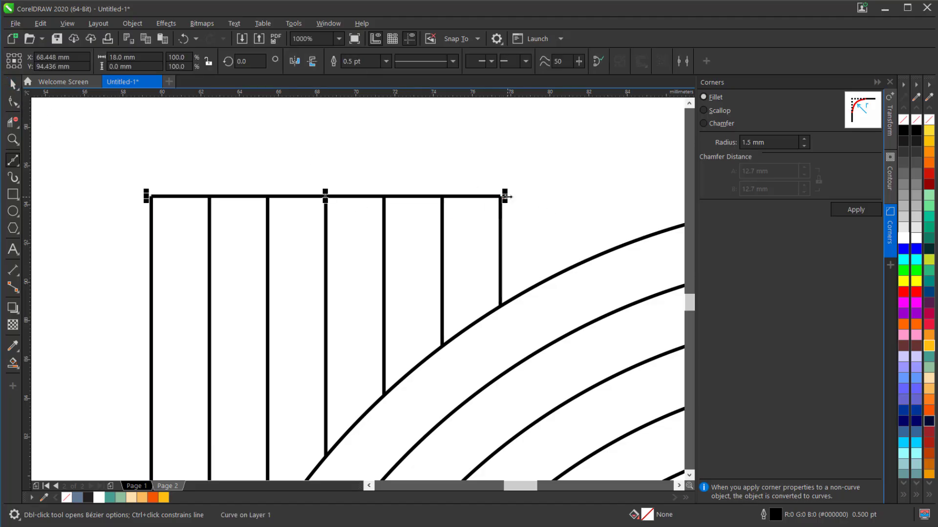
Stretch the top line past both outer vertical lines to about 20.69 mm long.
key(space)
drag(505, 196, 530, 197)
drag(147, 196, 120, 197)
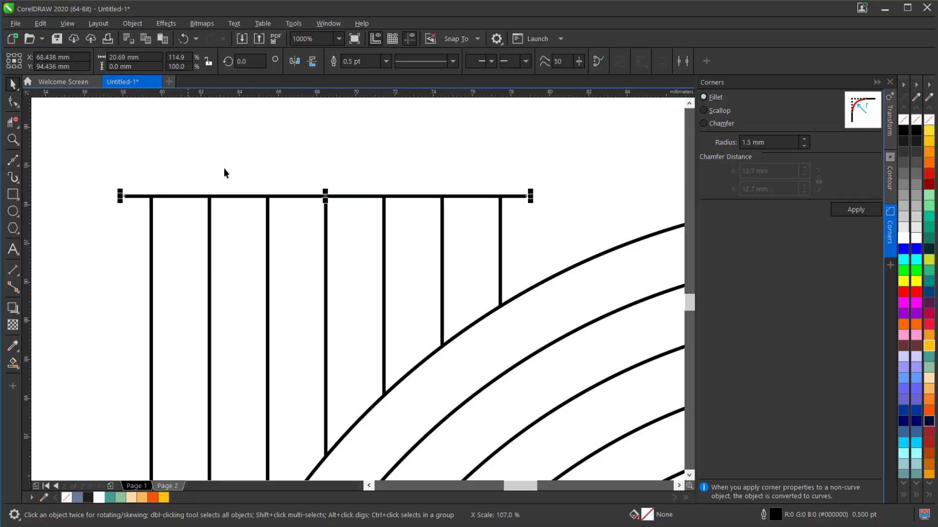
Duplicate the 20.69 mm closing line and align the copy with the bottom ends of the r's vertical lines.
scroll(224, 166, down, 4)
key(ctrl+c)
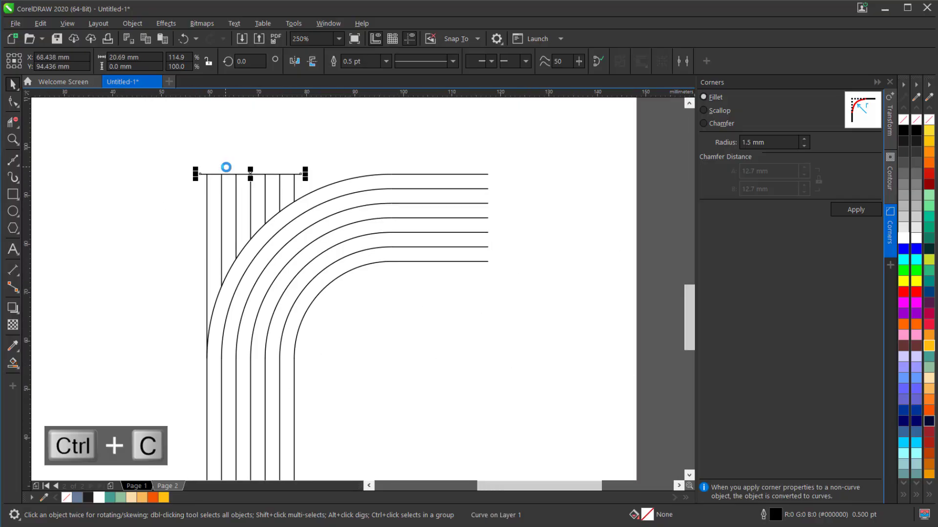
key(ctrl+v)
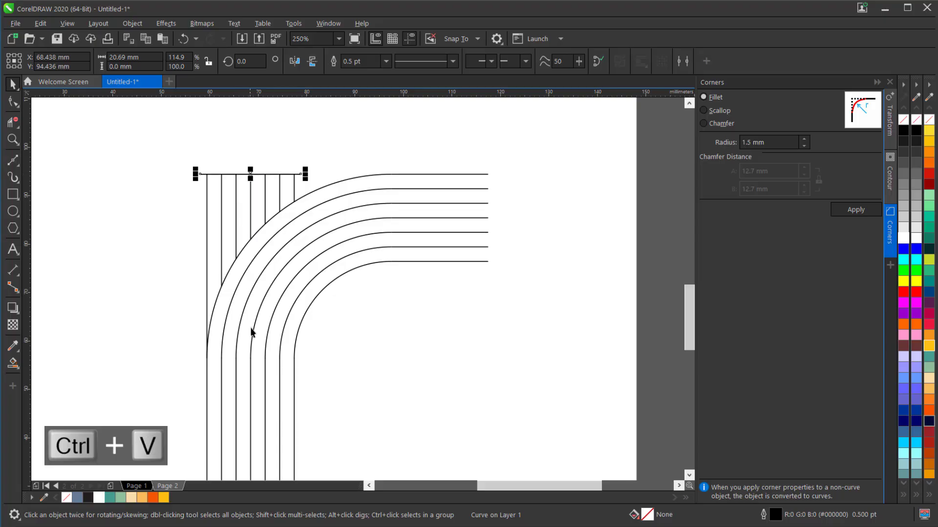
shift+click(250, 360)
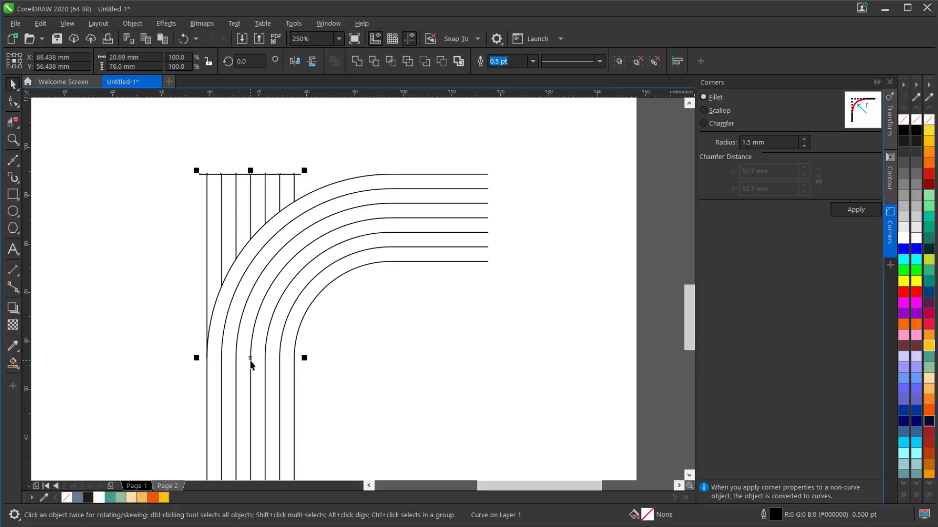
scroll(268, 239, down, 2)
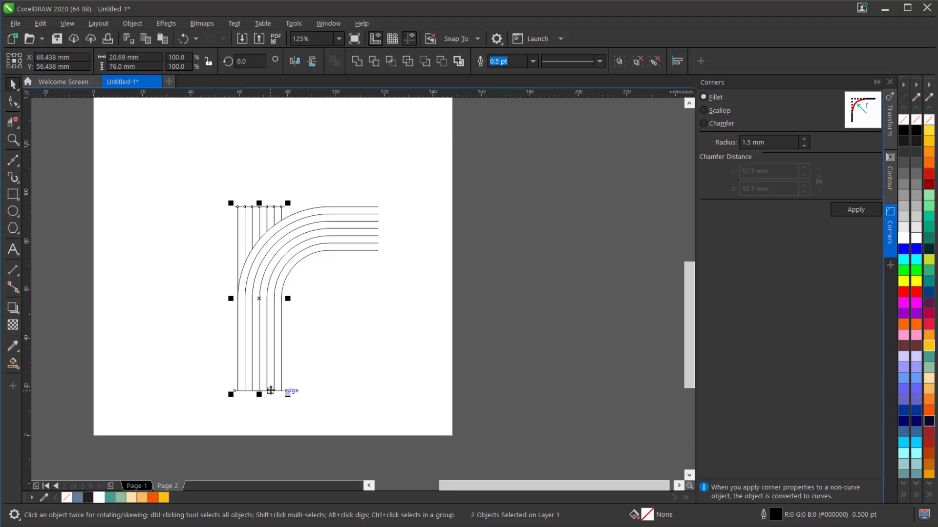
scroll(268, 389, up, 4)
scroll(271, 390, down, 4)
scroll(375, 218, up, 1)
Paste another copy of the closing line and rotate it 90 degrees.
key(ctrl+v)
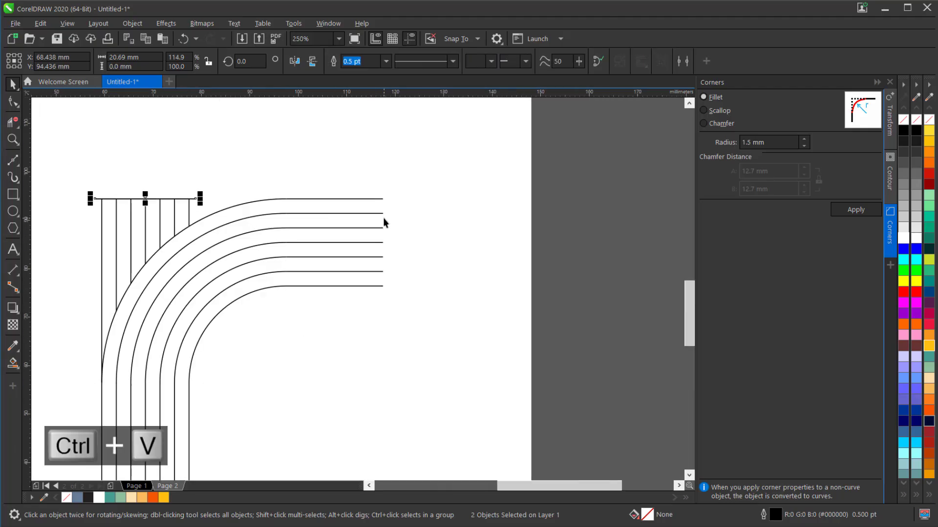
click(257, 59)
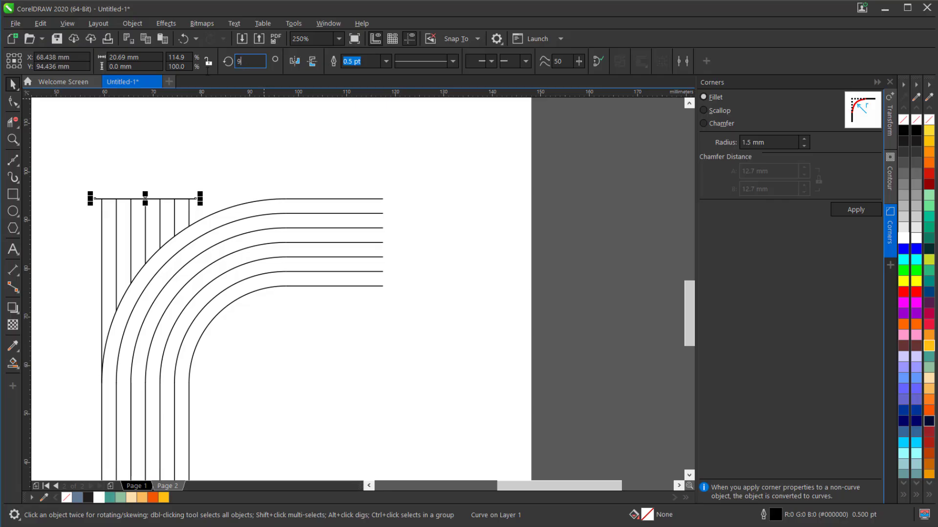
text(90)
key(Return)
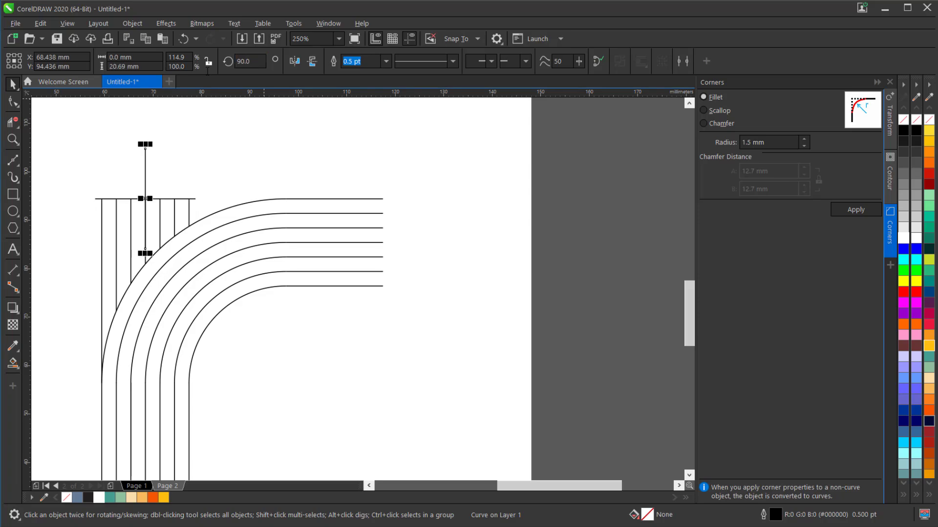
Align the rotated line with the right ends of the horizontal line group and centre it vertically across them.
scroll(370, 197, up, 2)
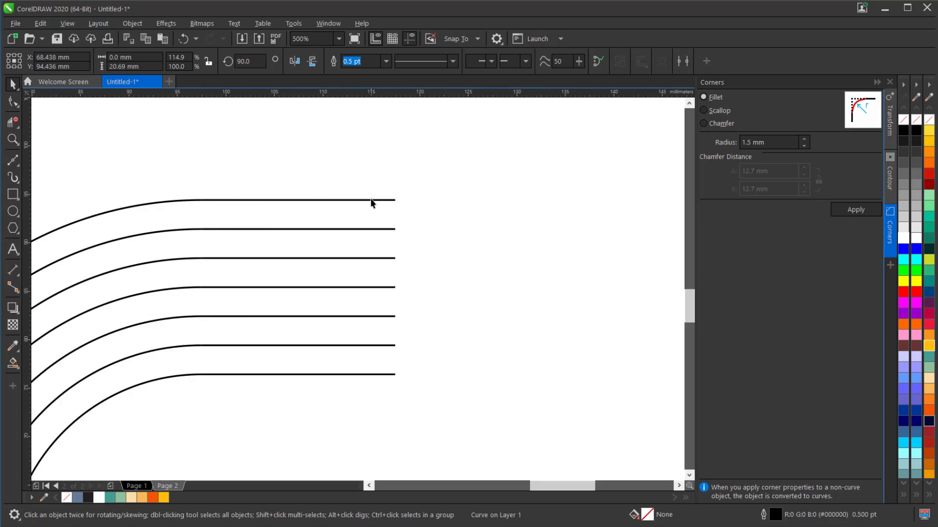
shift+click(370, 200)
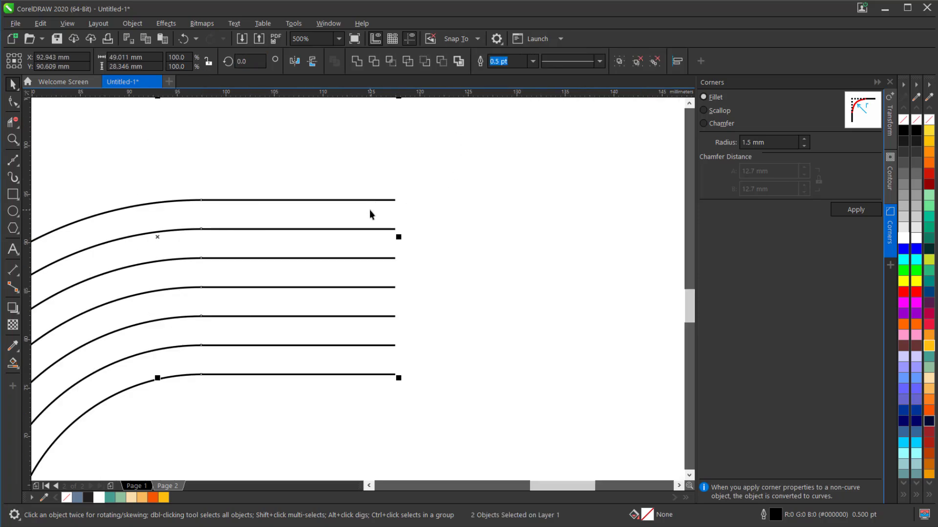
key(t)
click(399, 396)
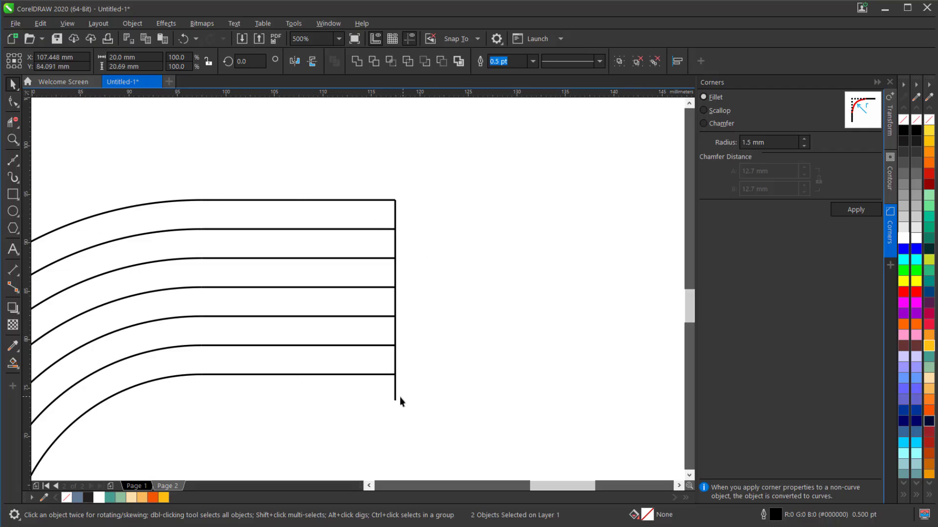
click(396, 399)
drag(394, 299, 399, 290)
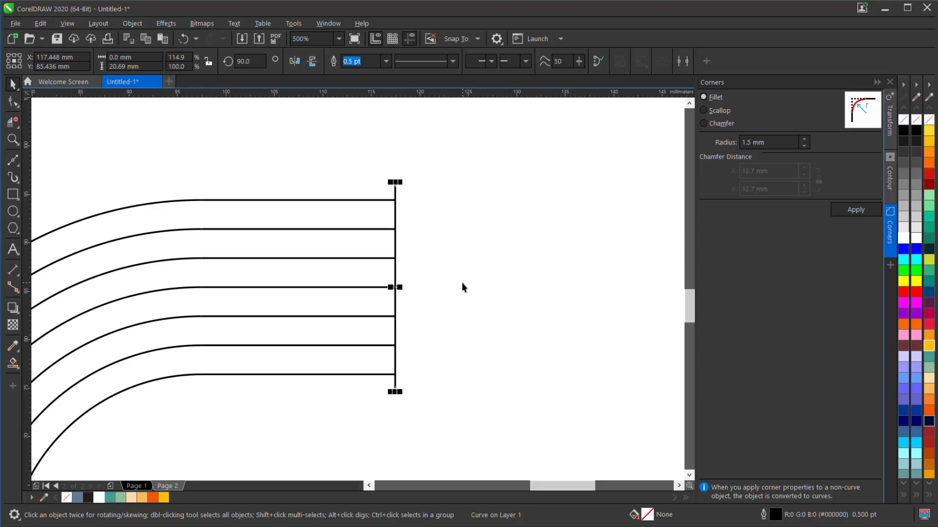
Select all the line groups and closing lines of the r shape and group them.
scroll(462, 282, down, 3)
scroll(346, 433, up, 2)
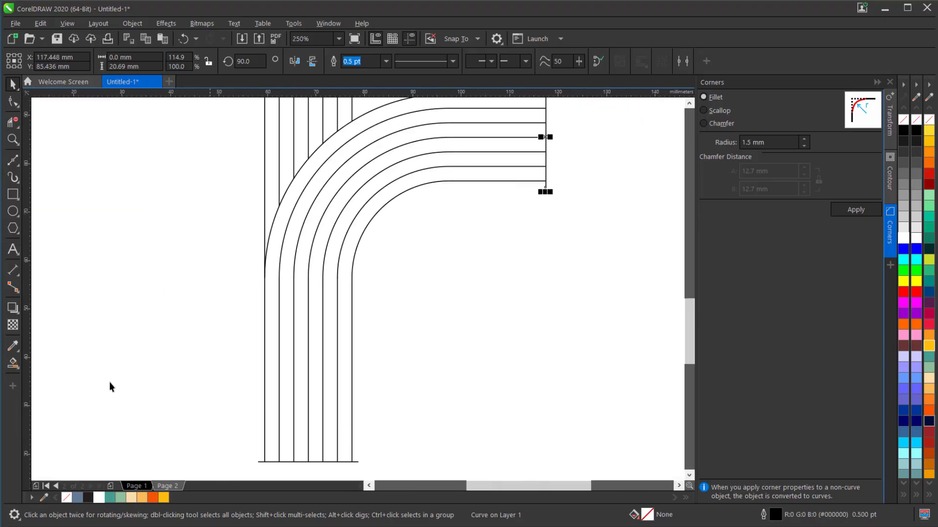
scroll(267, 351, down, 1)
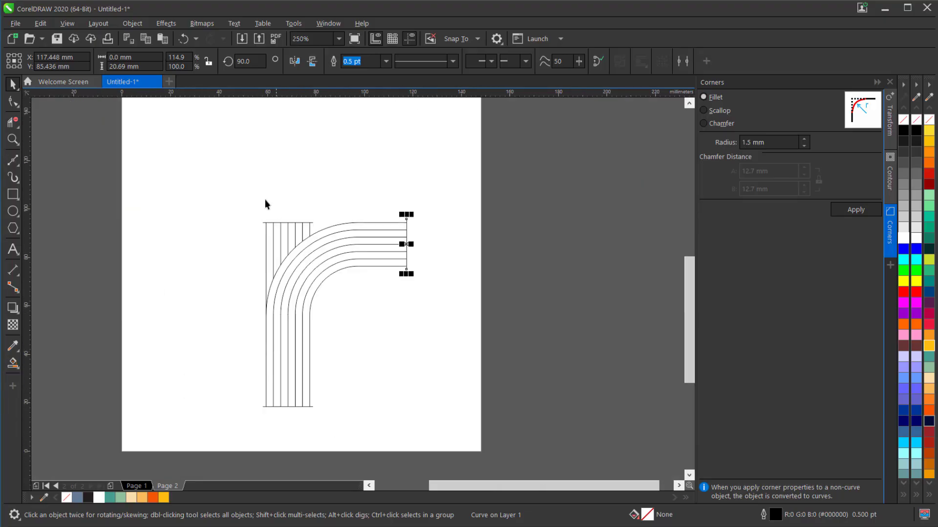
drag(226, 190, 350, 361)
drag(477, 447, 473, 436)
key(ctrl+g)
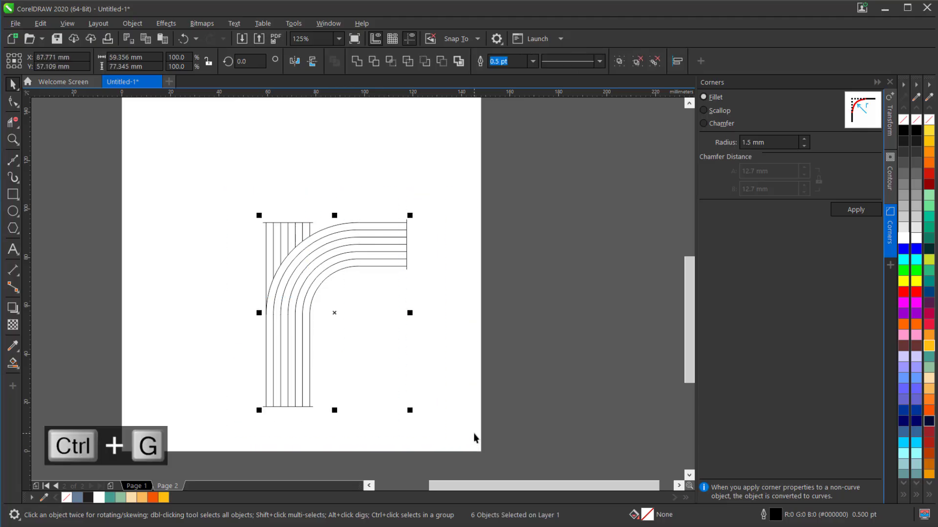
Smart Fill the six curved bands of the r with Desert Blue, working from the outermost band to the innermost.
click(14, 362)
click(86, 379)
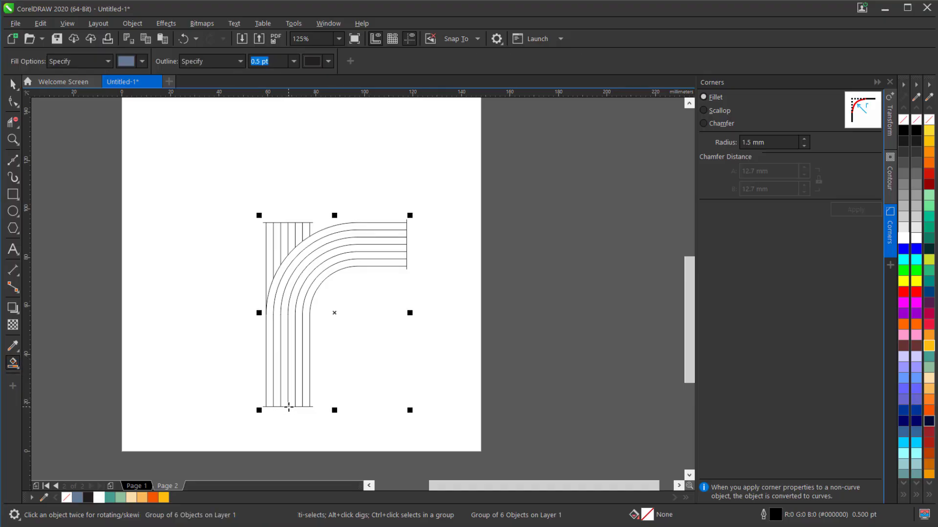
scroll(288, 405, up, 1)
click(251, 394)
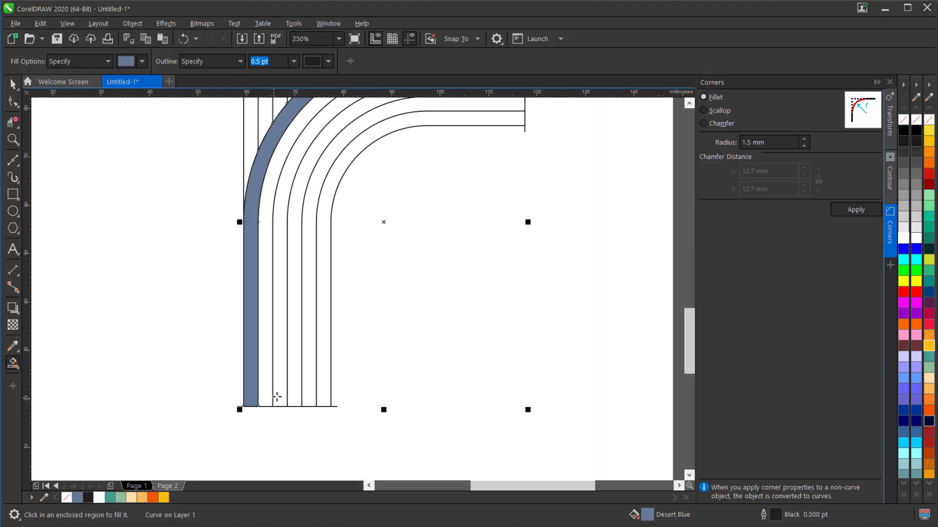
click(267, 395)
click(280, 395)
click(295, 394)
click(309, 394)
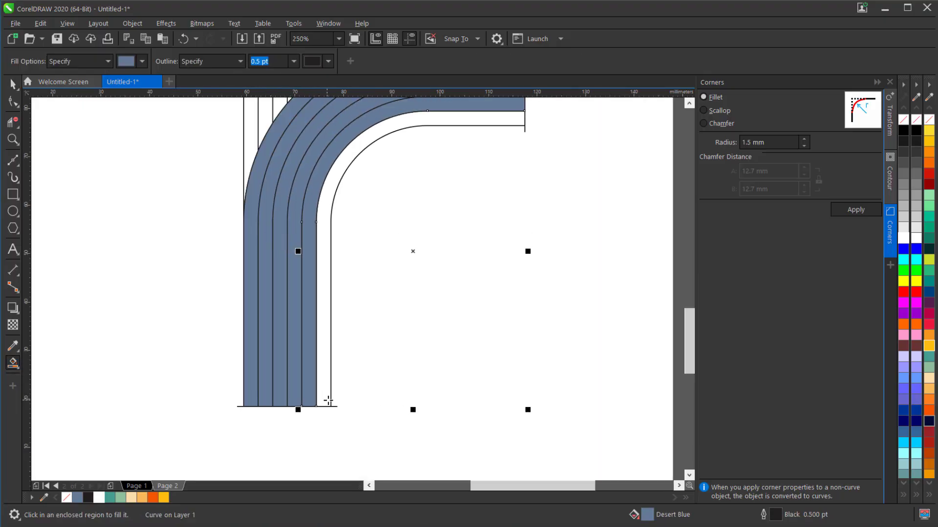
click(325, 401)
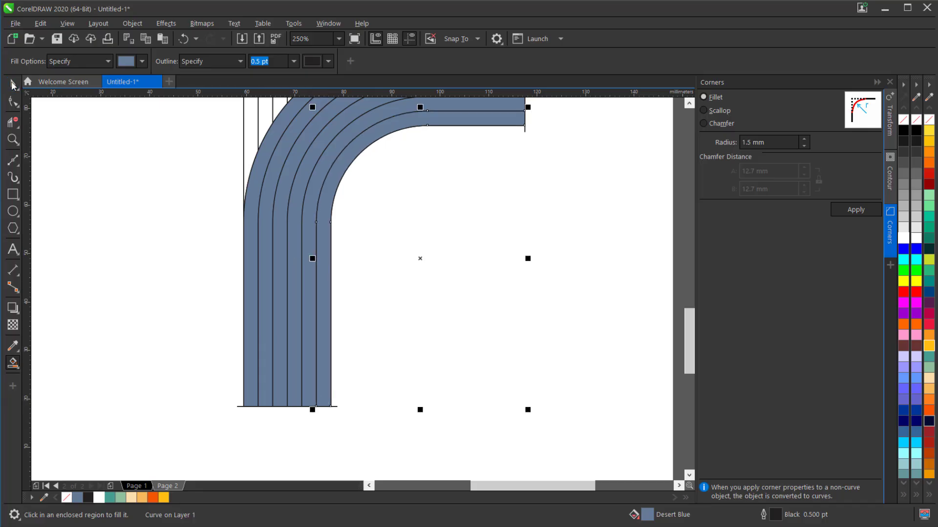
Smart Fill the six short vertical strips above the r's curve with Desert Blue.
click(12, 84)
scroll(304, 216, down, 3)
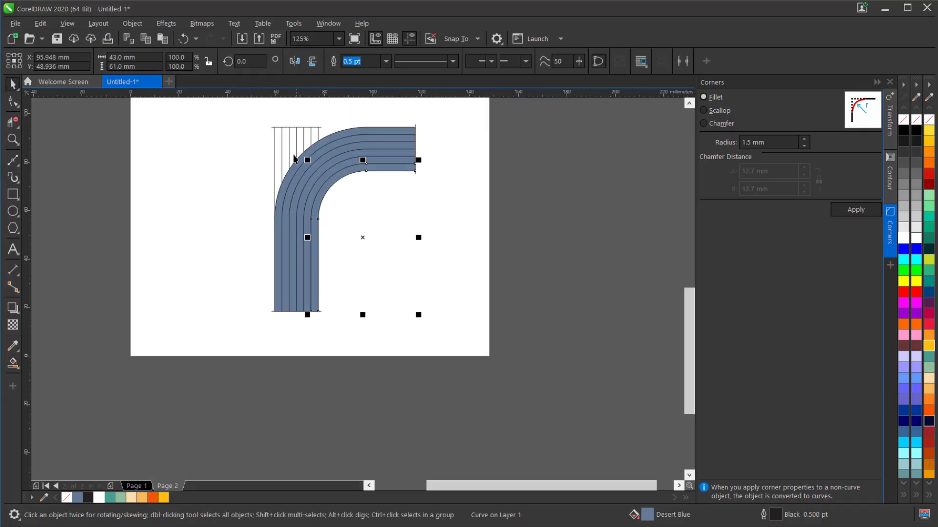
scroll(289, 118, up, 3)
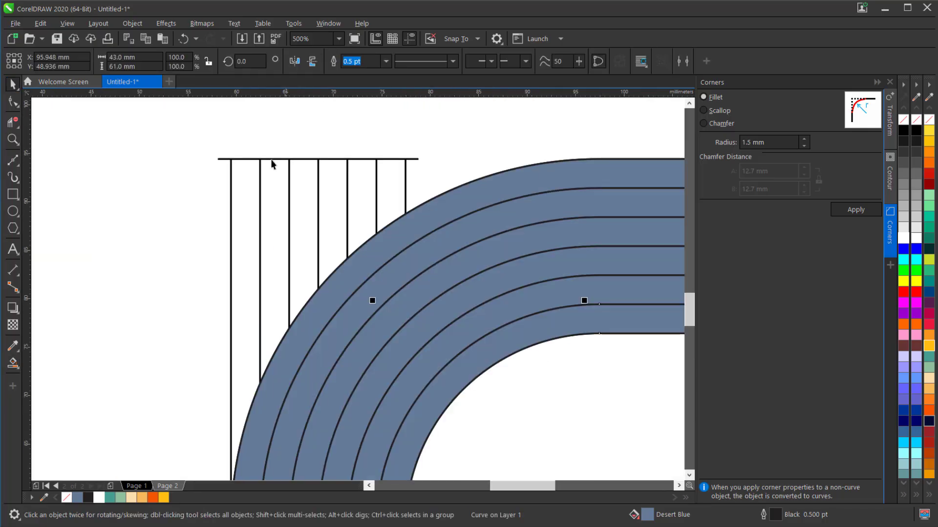
click(13, 363)
click(247, 293)
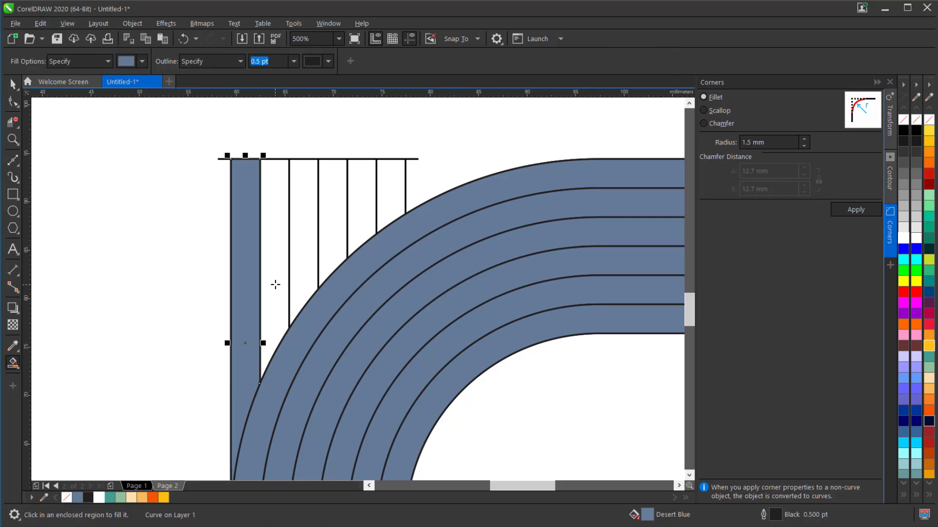
click(274, 286)
click(305, 251)
click(334, 223)
click(365, 207)
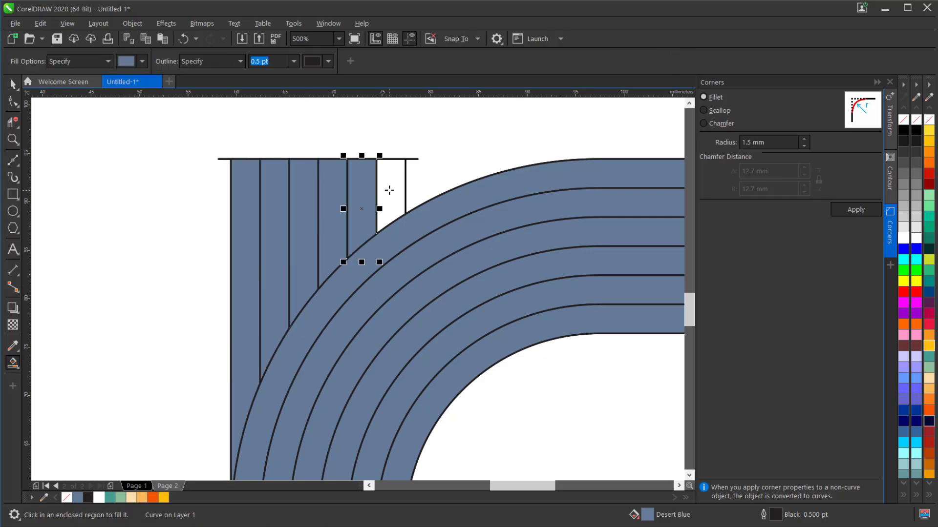
click(388, 194)
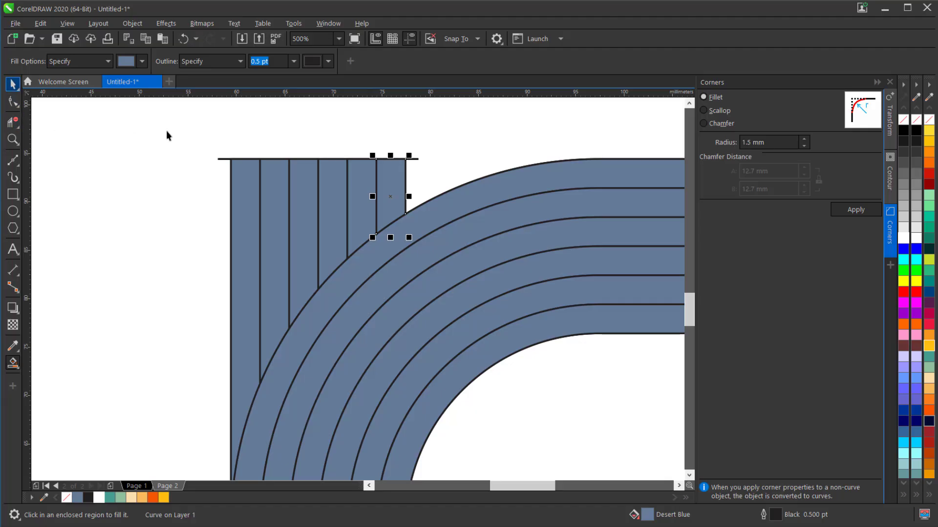
Select the original line group of the r and delete it, keeping only the filled shapes.
key(space)
click(219, 158)
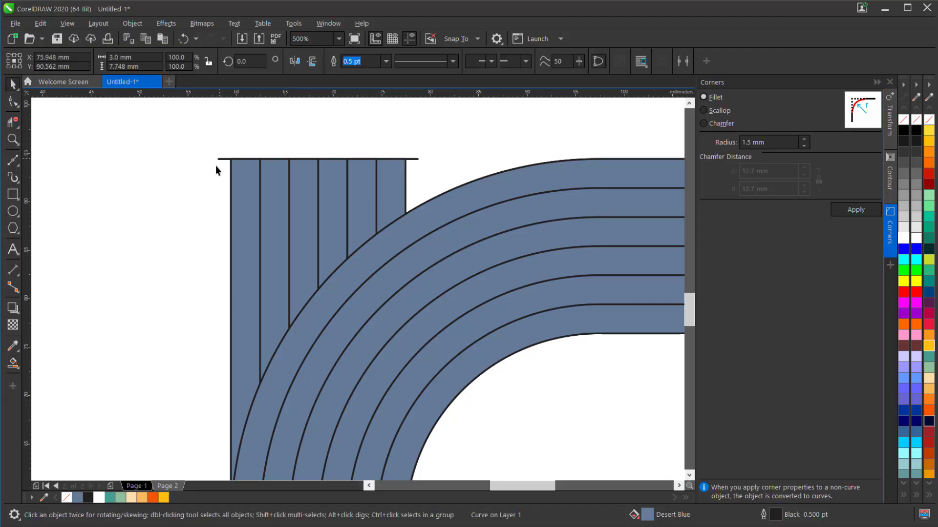
click(196, 191)
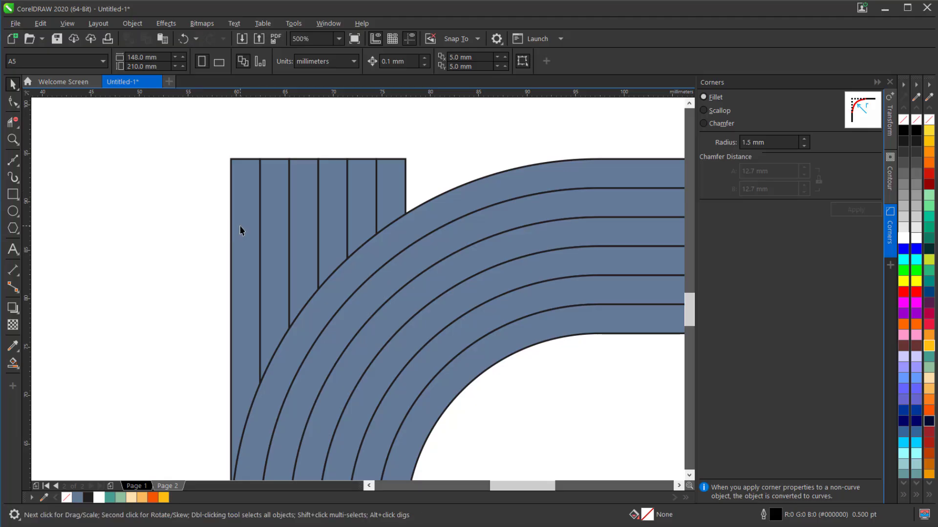
Recolour the curved bands from outermost to innermost: white, teal, light green, yellow, light orange (#FAB95B) and orange (#F65504).
scroll(241, 230, down, 4)
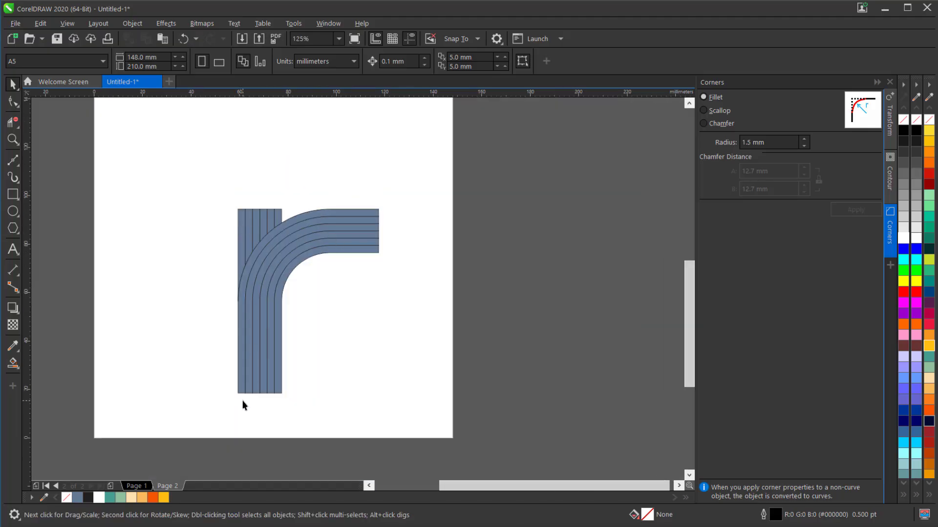
scroll(244, 405, up, 4)
click(200, 406)
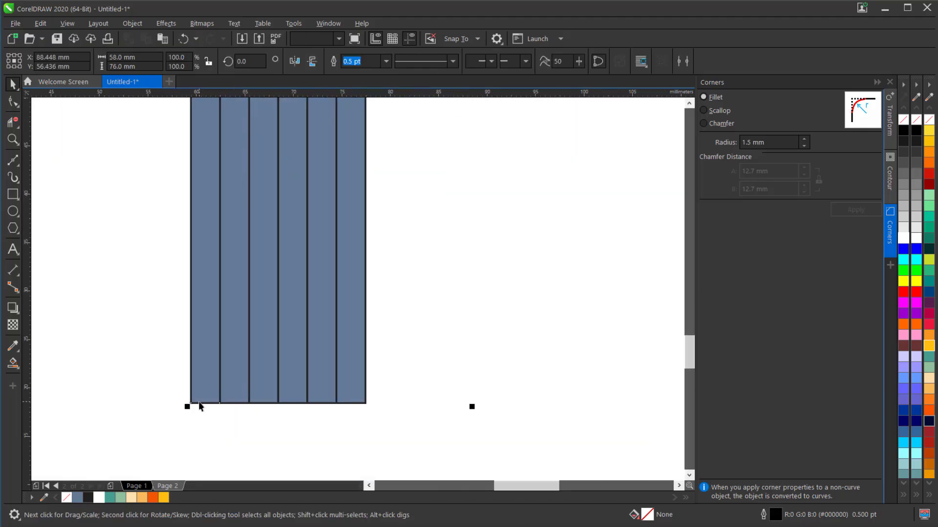
click(232, 402)
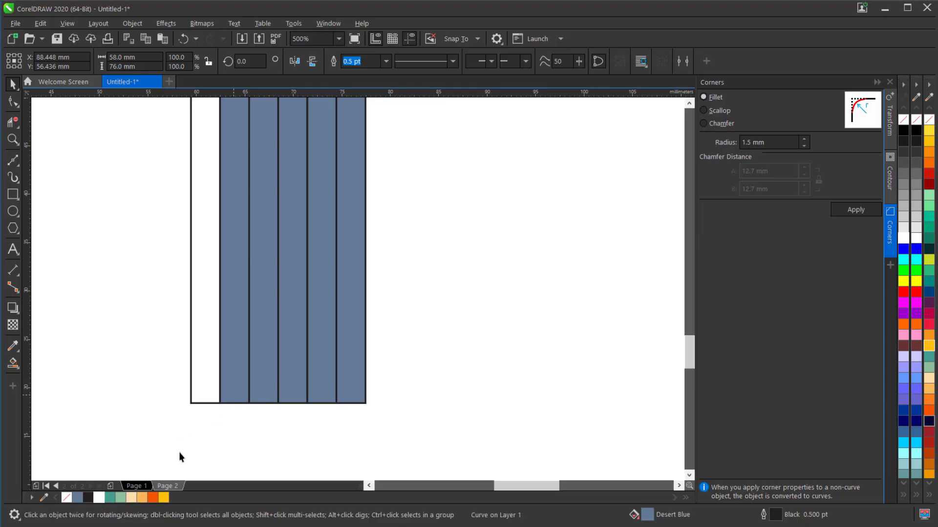
click(109, 497)
click(259, 391)
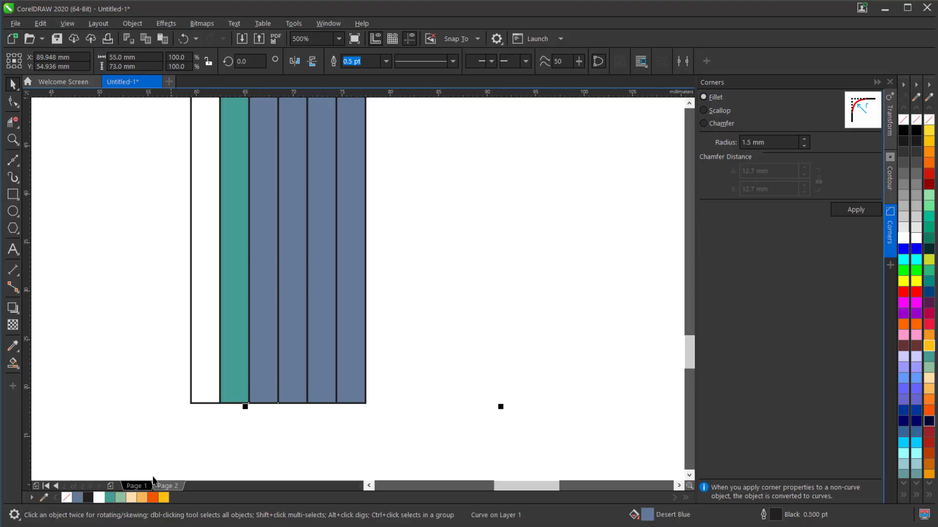
click(120, 498)
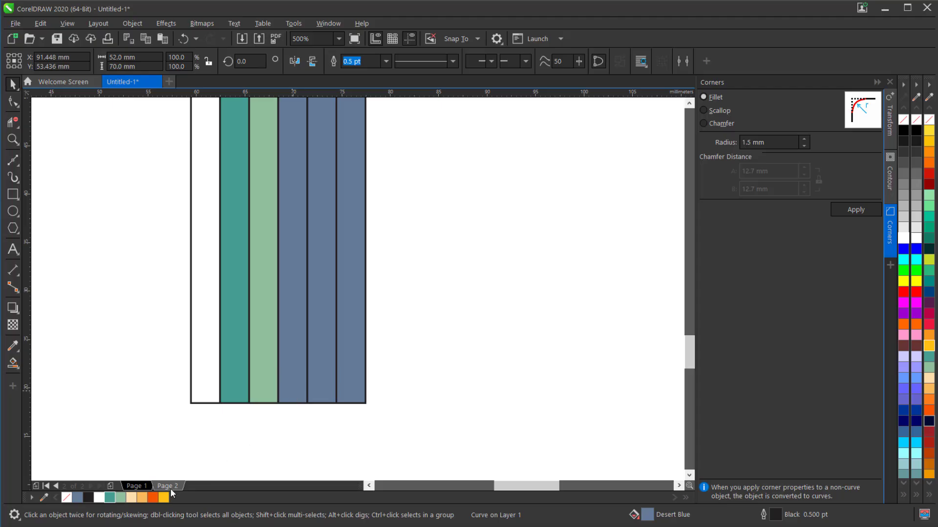
drag(163, 497, 314, 389)
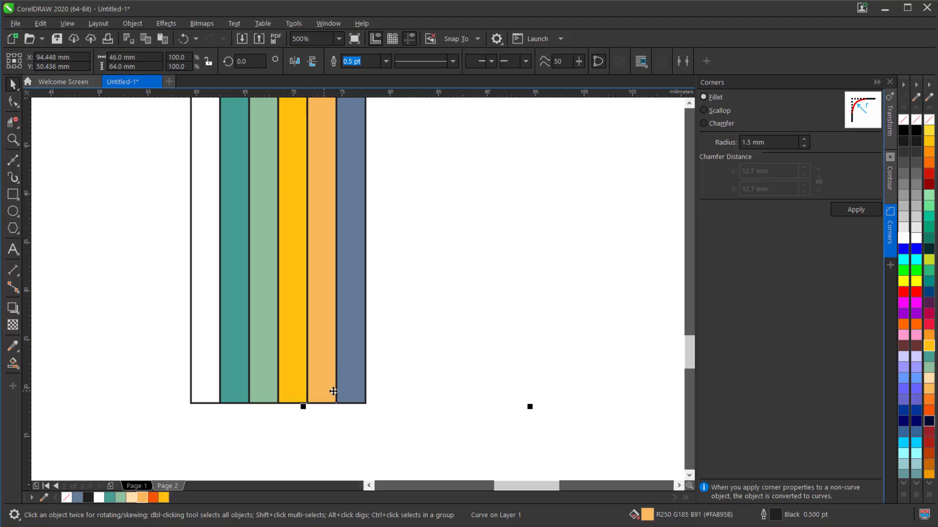
click(153, 498)
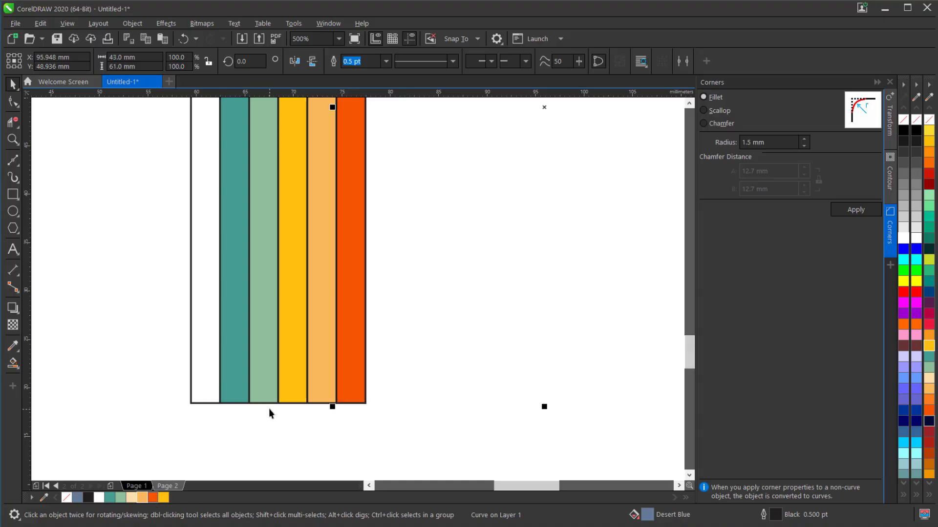
Recolour the first three vertical strips above the curve, from the outer edge inward: white, teal (#429E91) and light green (#8DBF9C).
scroll(269, 408, down, 2)
scroll(260, 253, up, 2)
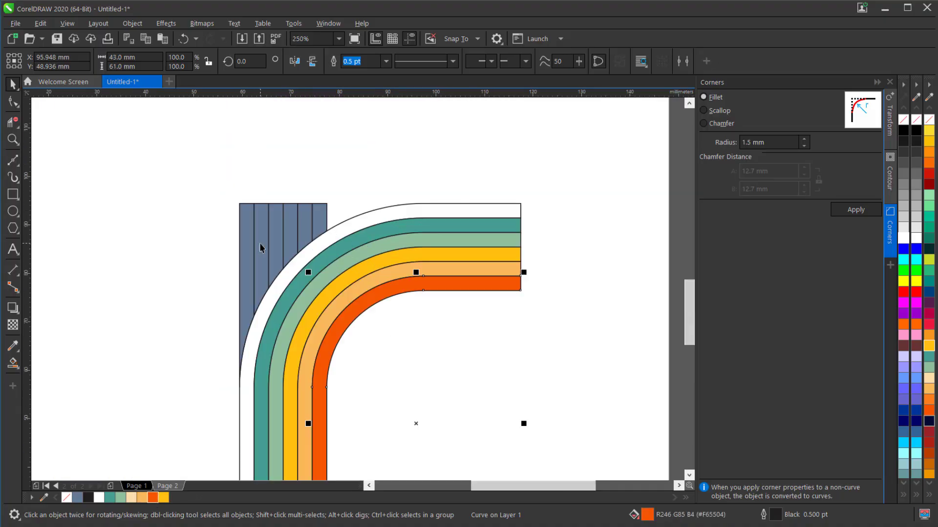
click(246, 264)
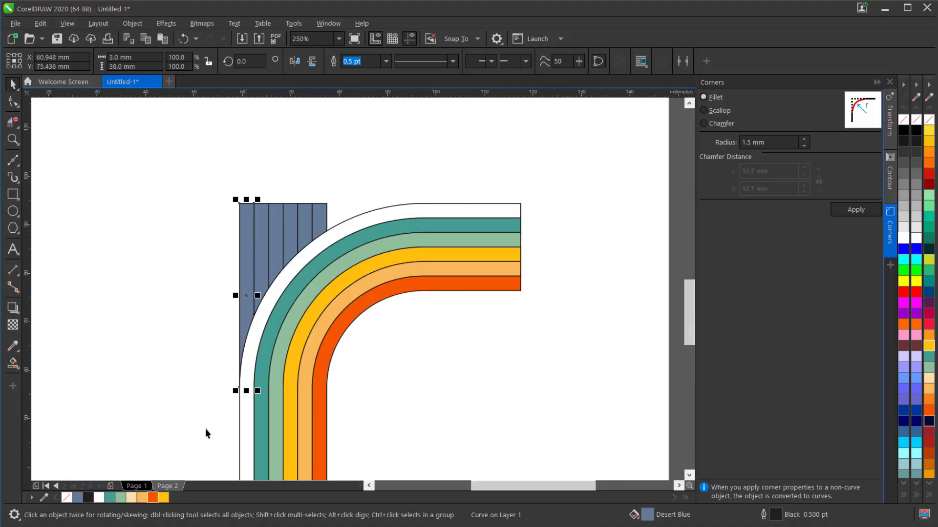
click(99, 498)
click(258, 248)
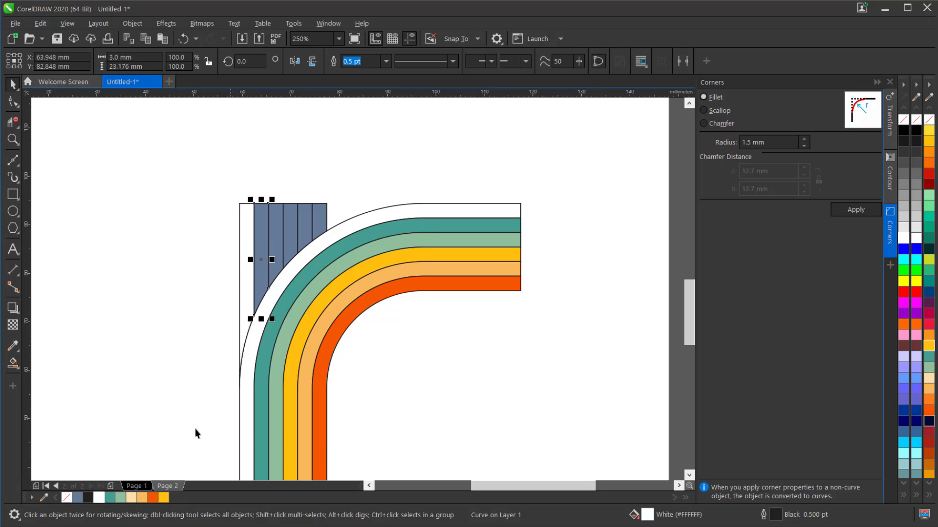
click(121, 500)
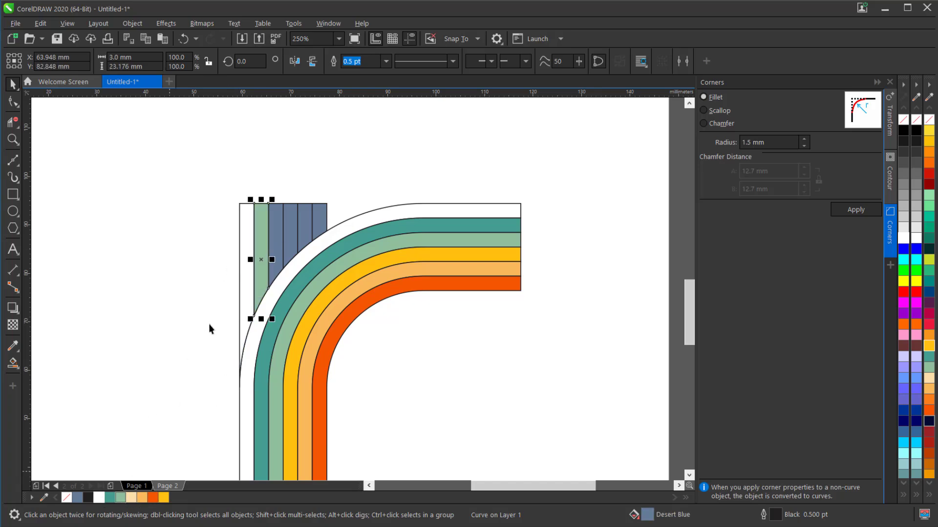
click(277, 220)
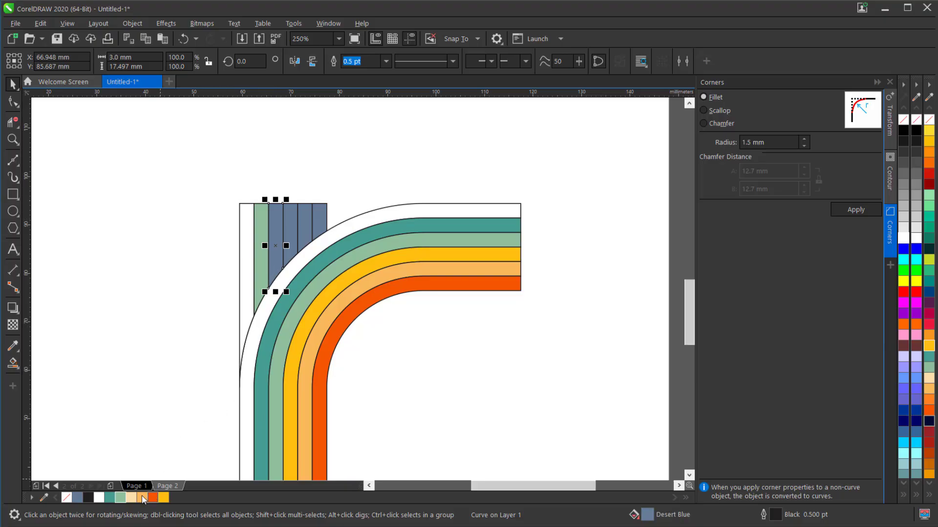
click(120, 497)
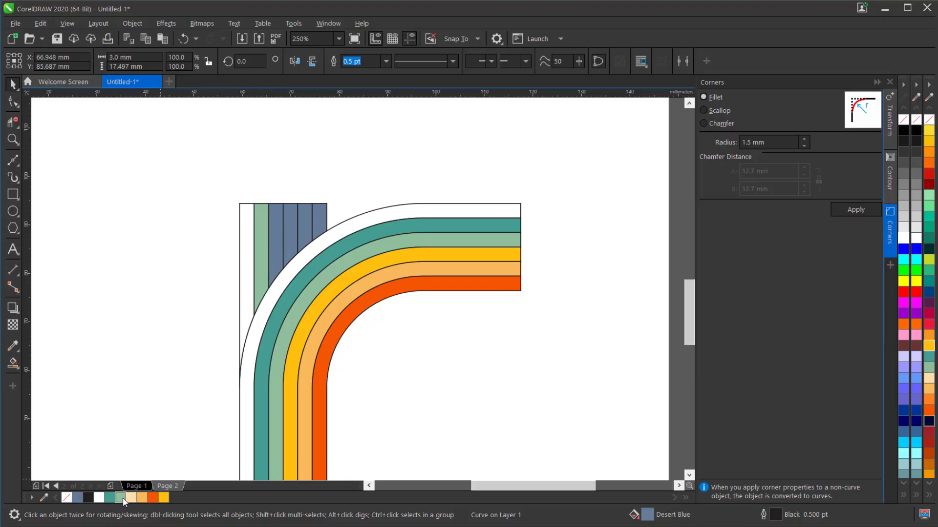
click(259, 223)
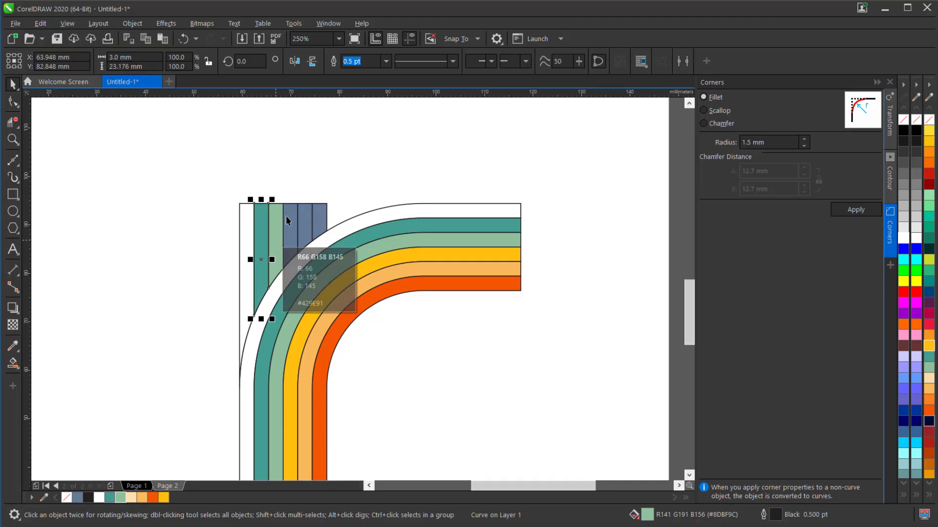
Recolour the remaining three vertical strips yellow, light orange and orange (#F65504), and clear the selection.
click(288, 220)
click(162, 498)
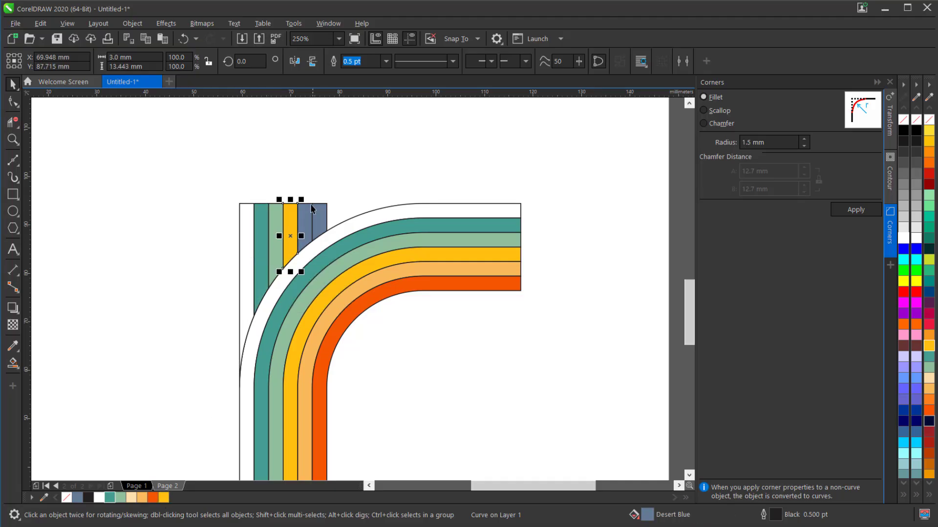
click(305, 219)
click(142, 499)
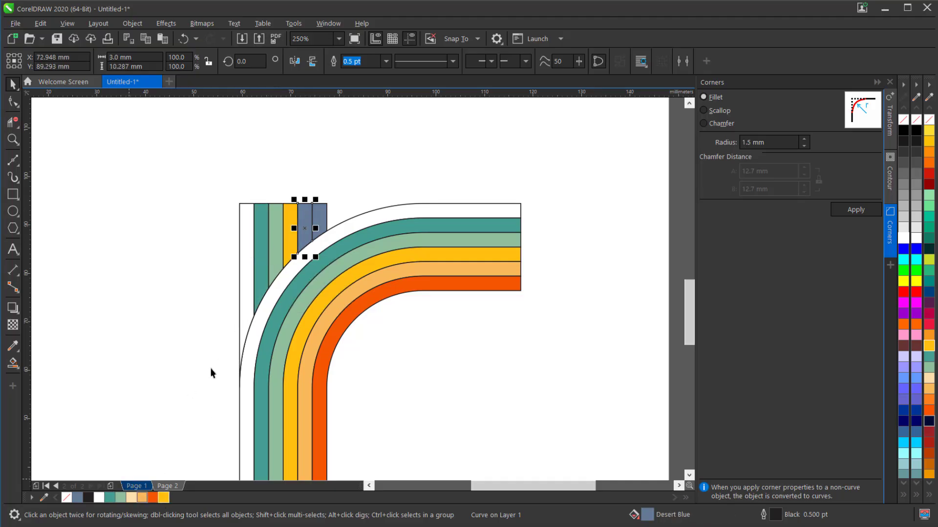
click(312, 222)
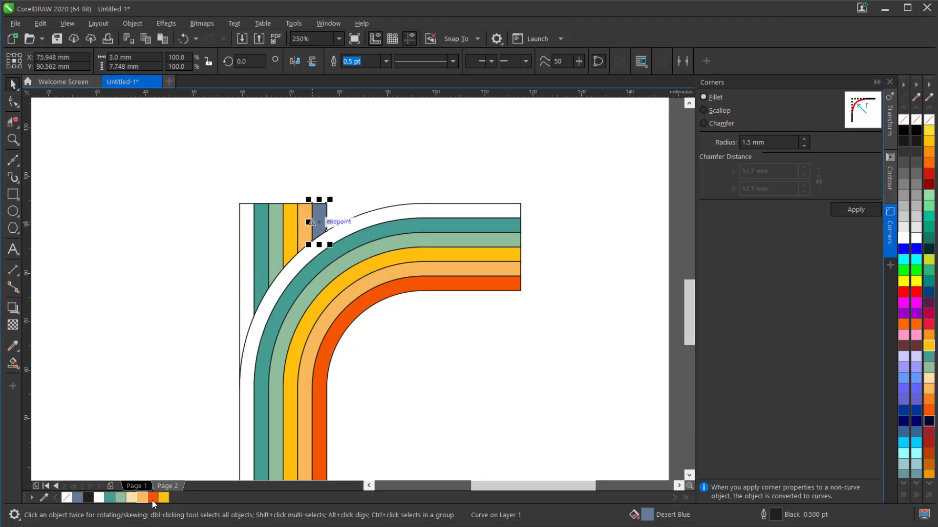
click(153, 498)
click(322, 193)
scroll(322, 193, down, 2)
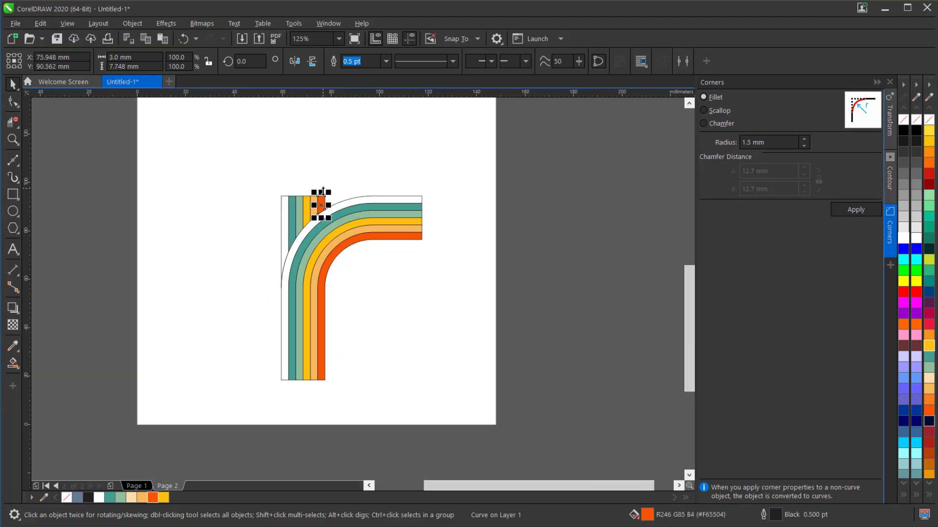
scroll(366, 244, up, 2)
click(374, 289)
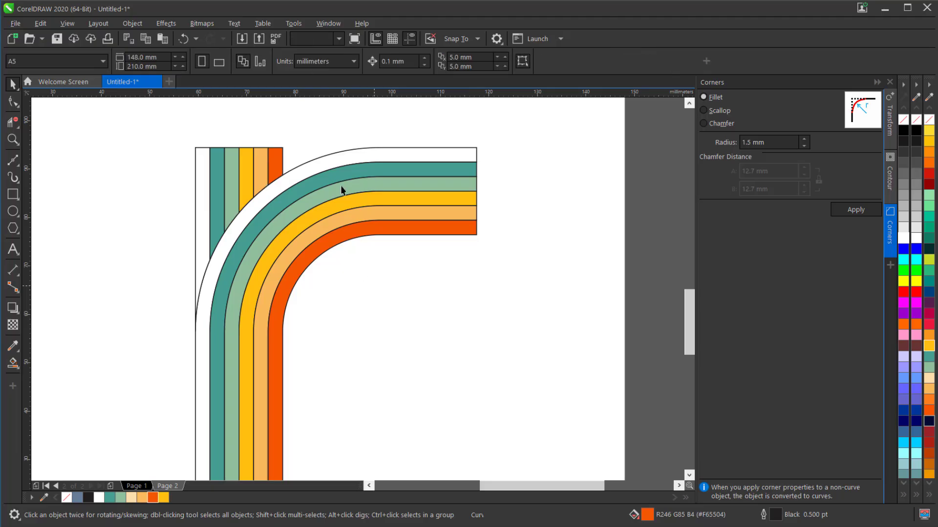
click(320, 25)
mouse_move(399, 185)
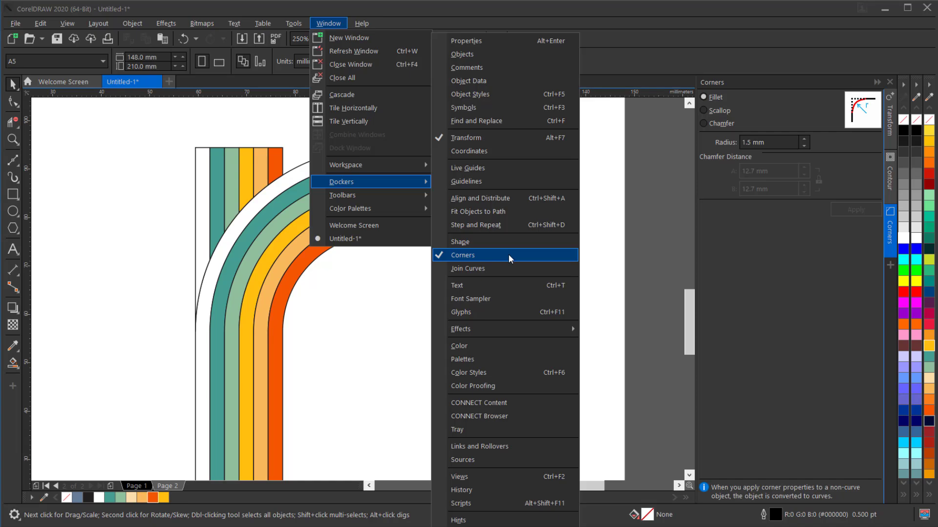
click(764, 205)
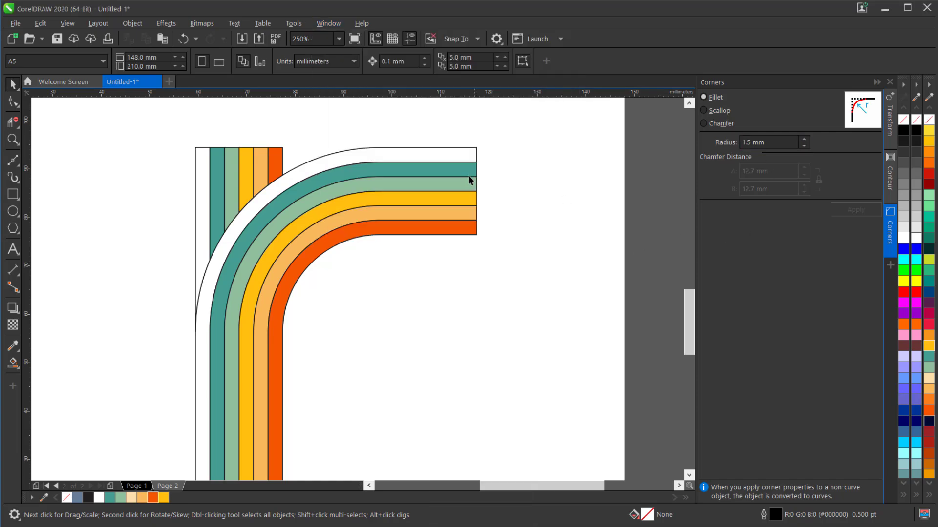
Fillet both corners at the horizontal arm end of the r's white curved band with a 1.5 mm radius.
click(468, 155)
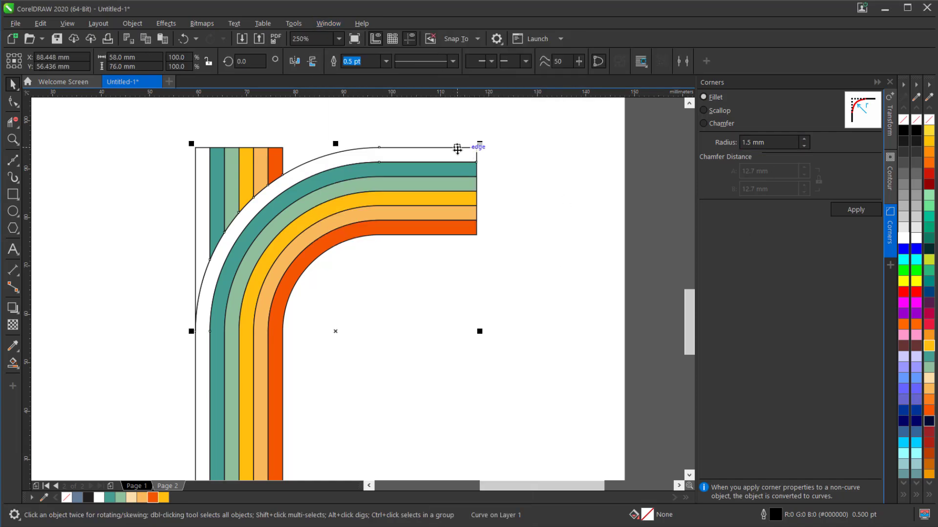
scroll(469, 149, up, 2)
click(13, 101)
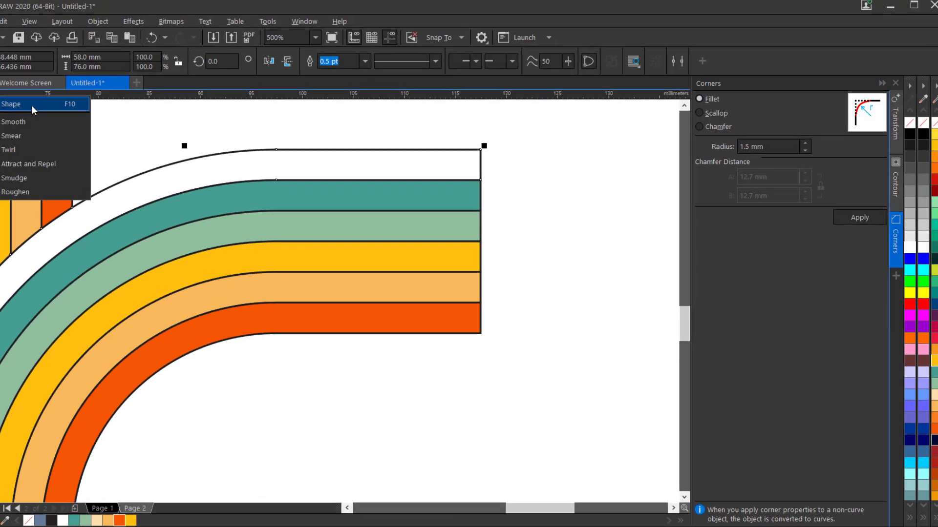
click(68, 104)
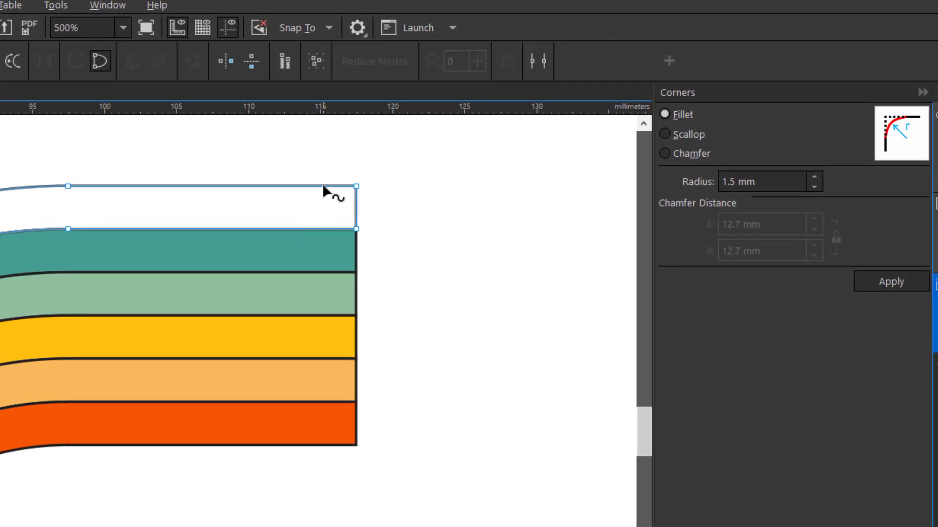
drag(338, 167, 421, 249)
click(758, 176)
drag(756, 181, 735, 182)
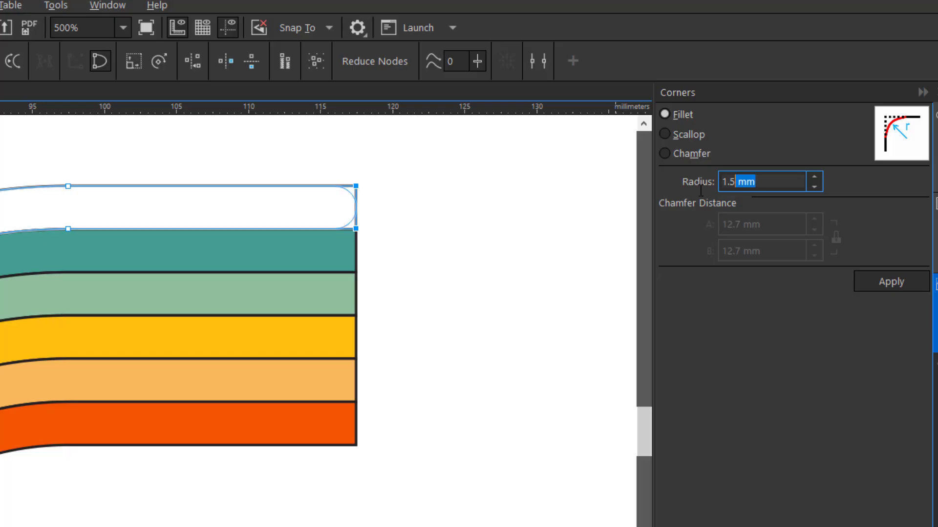
text(1)
key(Return)
Round the arm ends of the teal and light green curved bands with 1.5 mm fillets.
click(333, 258)
drag(330, 213, 371, 295)
click(891, 282)
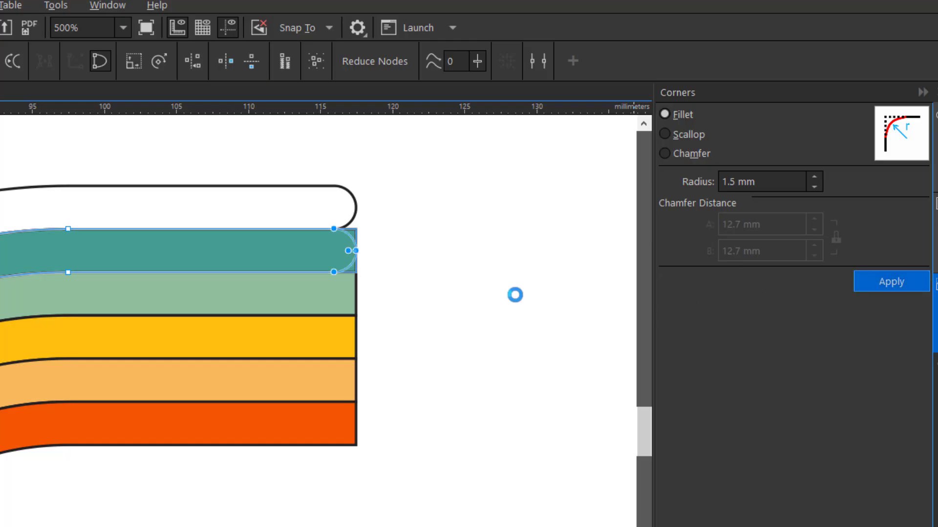
click(331, 296)
drag(329, 267, 379, 328)
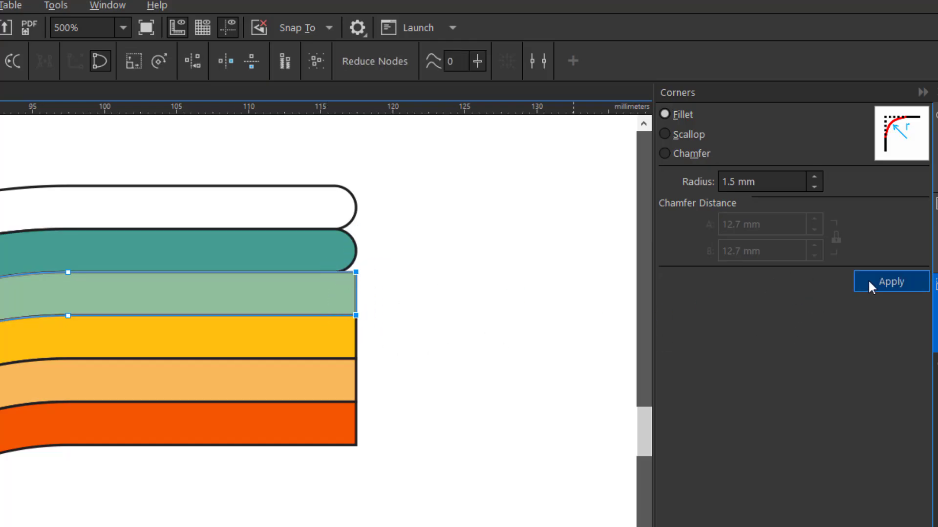
click(869, 287)
Round the arm ends of the yellow, light orange and orange curved bands with 1.5 mm fillets.
click(314, 349)
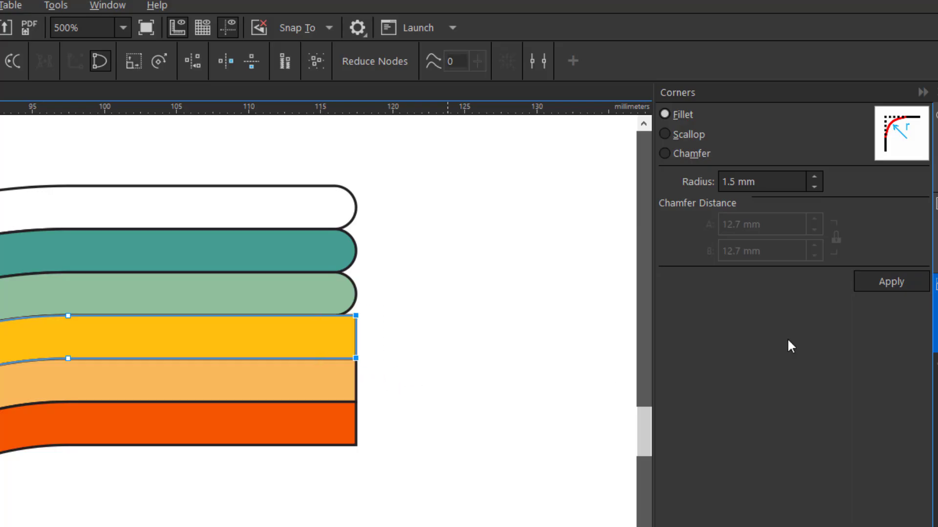
click(866, 281)
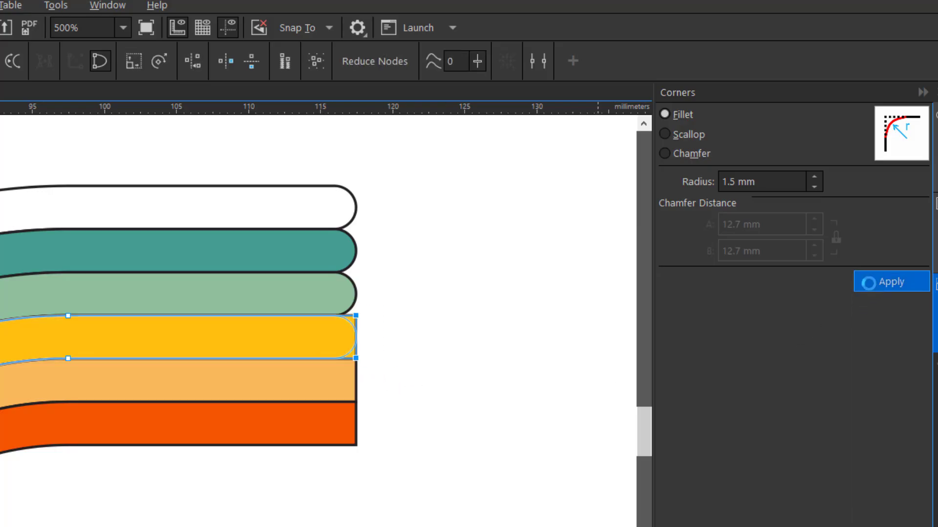
click(315, 359)
drag(315, 328, 379, 420)
click(865, 282)
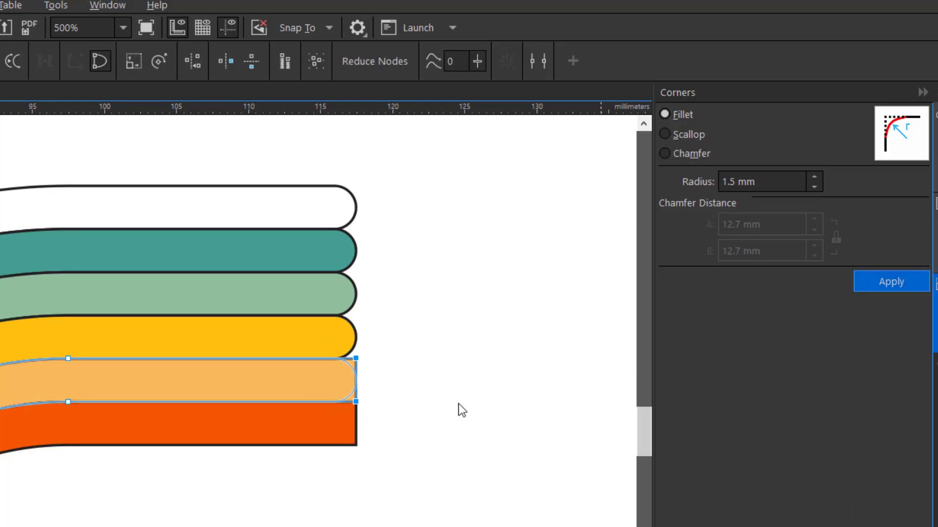
click(347, 425)
drag(325, 383, 400, 503)
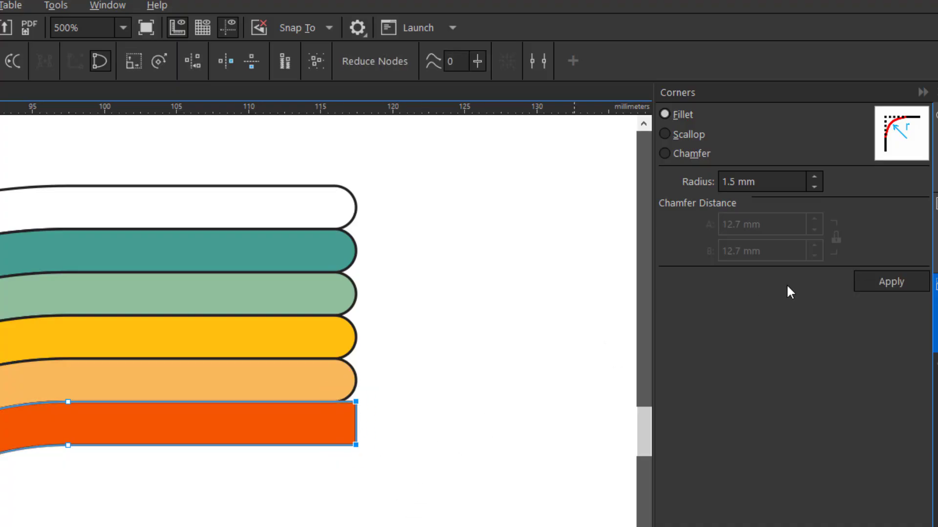
click(874, 281)
Set the fillet radius to 1.4 mm and round the lower stem end of the r's orange band.
scroll(434, 413, down, 2)
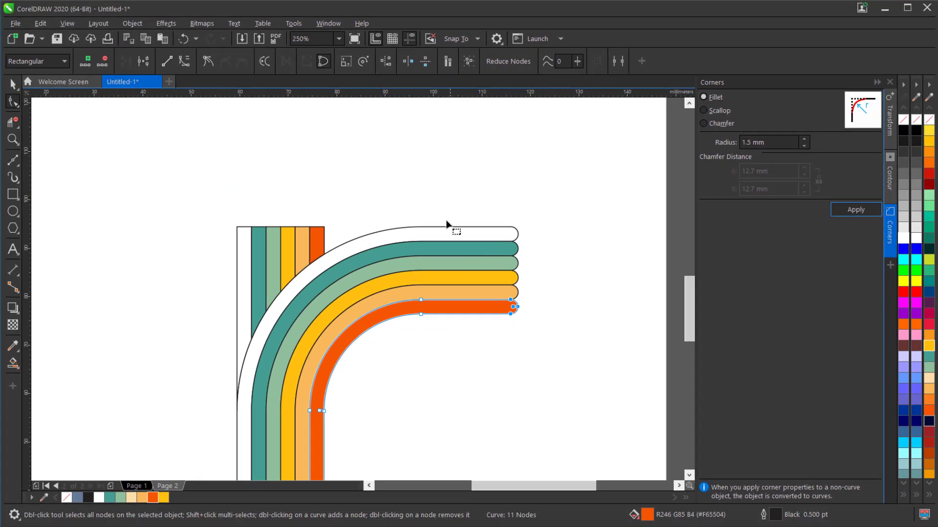
scroll(446, 224, down, 1)
scroll(356, 409, up, 2)
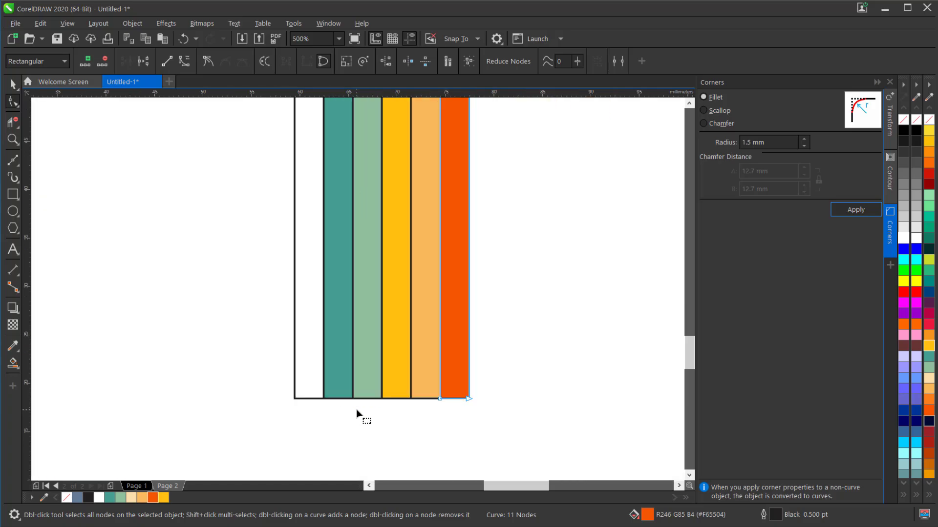
scroll(356, 410, down, 1)
scroll(359, 409, up, 2)
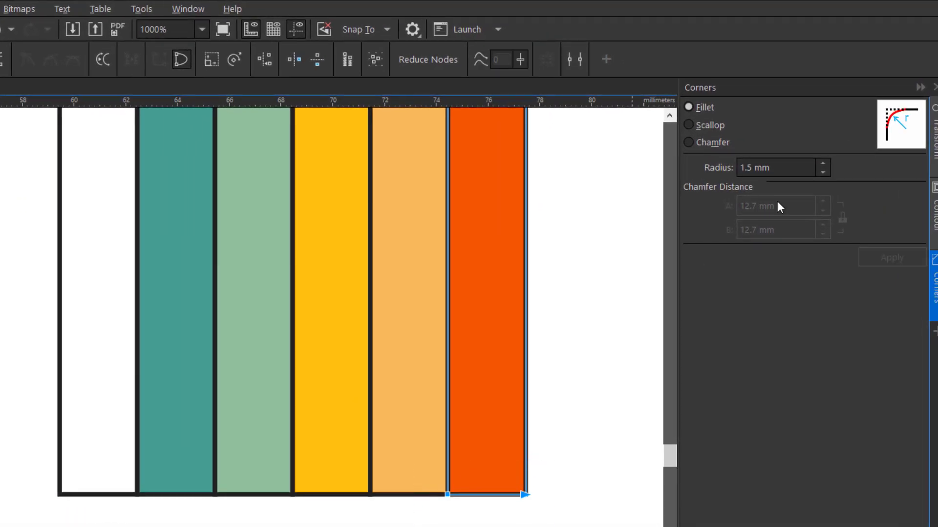
click(823, 164)
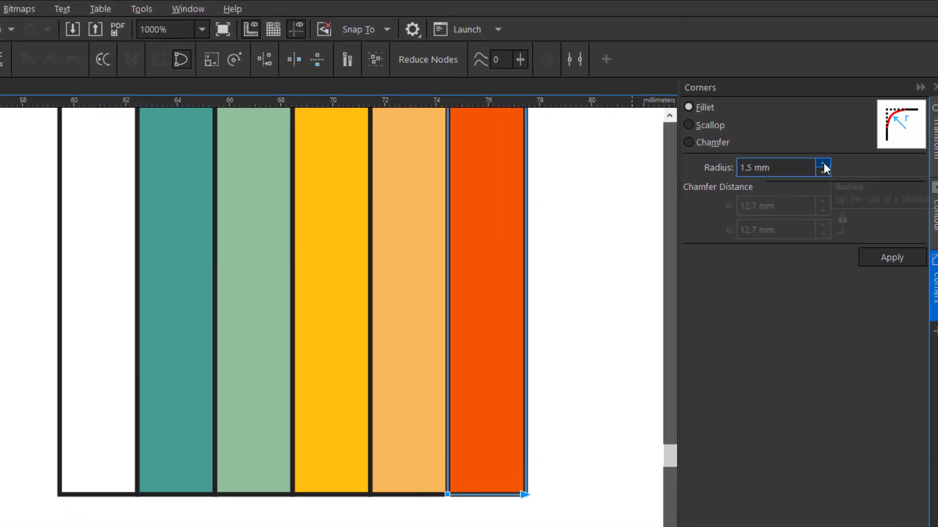
click(820, 174)
click(820, 174)
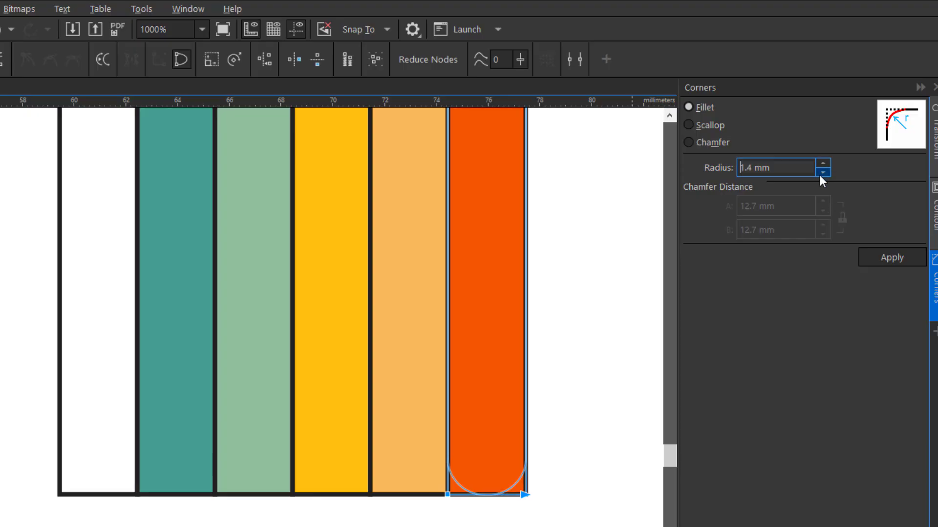
click(873, 259)
Round the lower stem ends of the light orange and yellow bands with 1.4 mm fillets.
click(409, 485)
drag(335, 520, 502, 436)
click(892, 257)
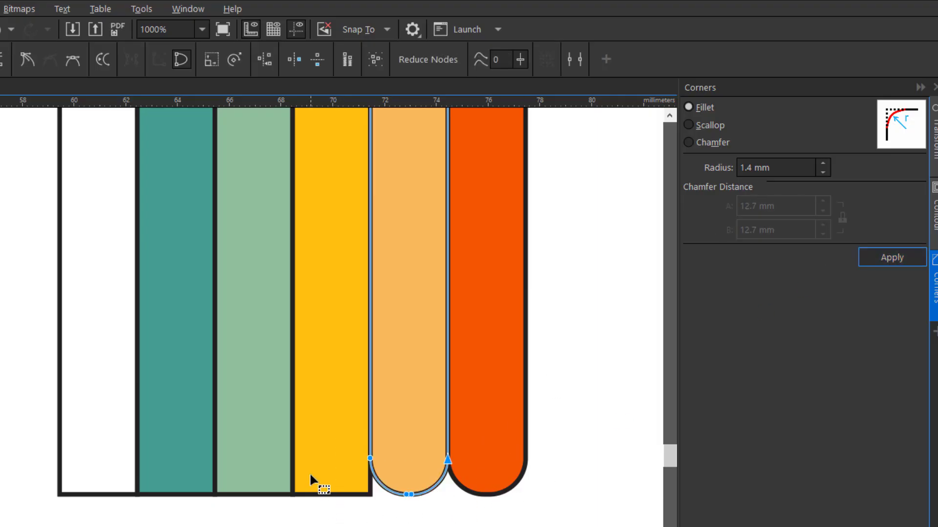
click(310, 477)
click(868, 259)
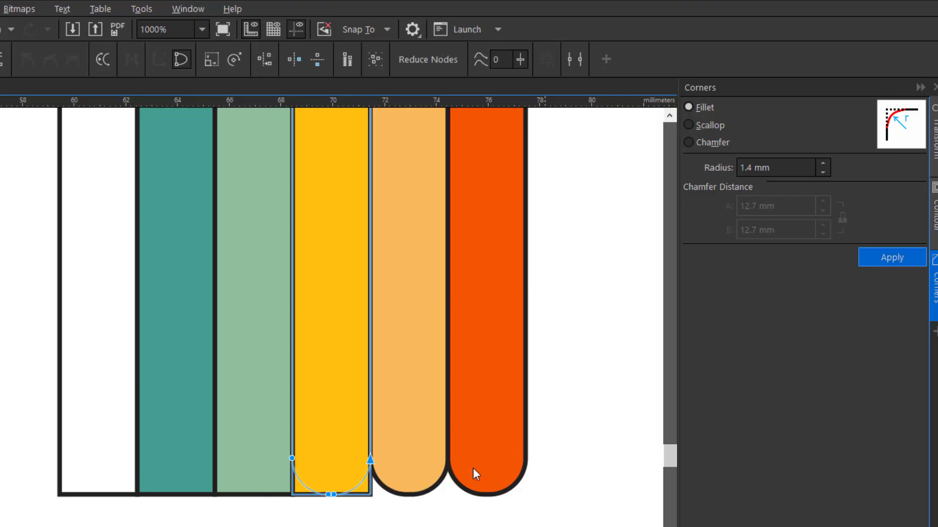
Round the lower stem ends of the light green, teal and white bands with 1.4 mm fillets.
click(245, 494)
drag(200, 524, 335, 442)
click(888, 260)
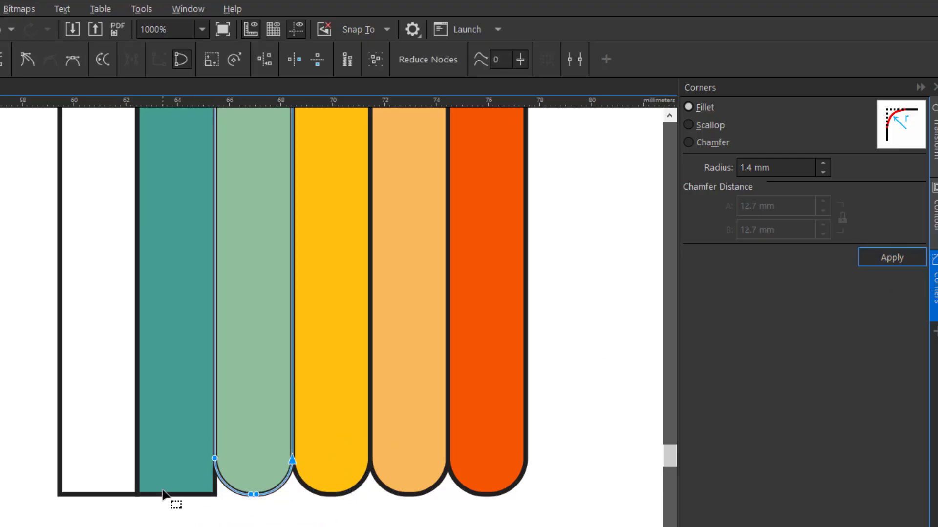
click(174, 495)
click(898, 264)
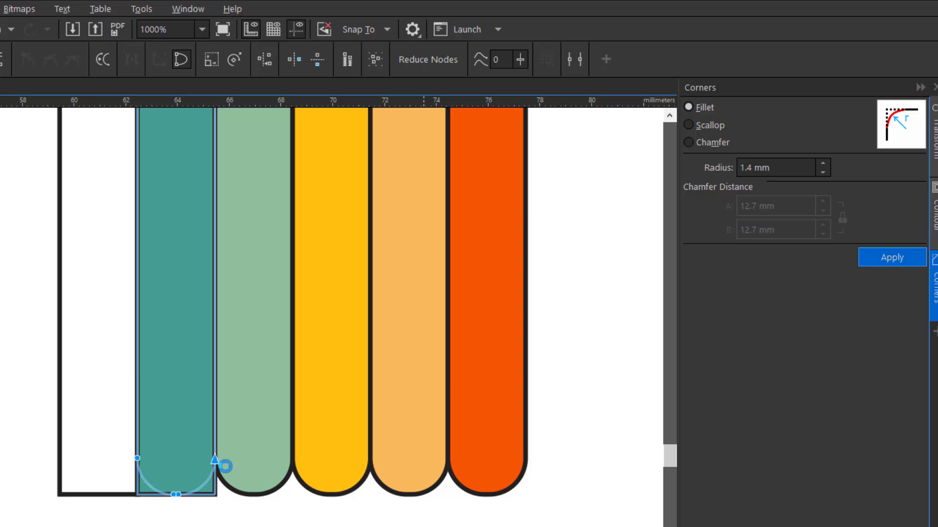
click(75, 493)
drag(231, 426, 234, 425)
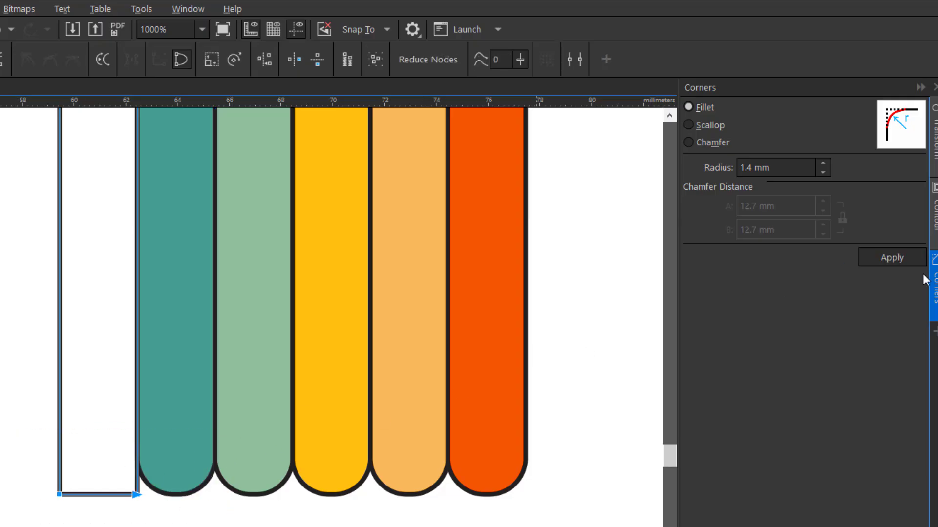
click(863, 264)
Set the fillet radius to 1.5 mm and round the upper end of the white vertical strip above the curve.
scroll(292, 525, down, 2)
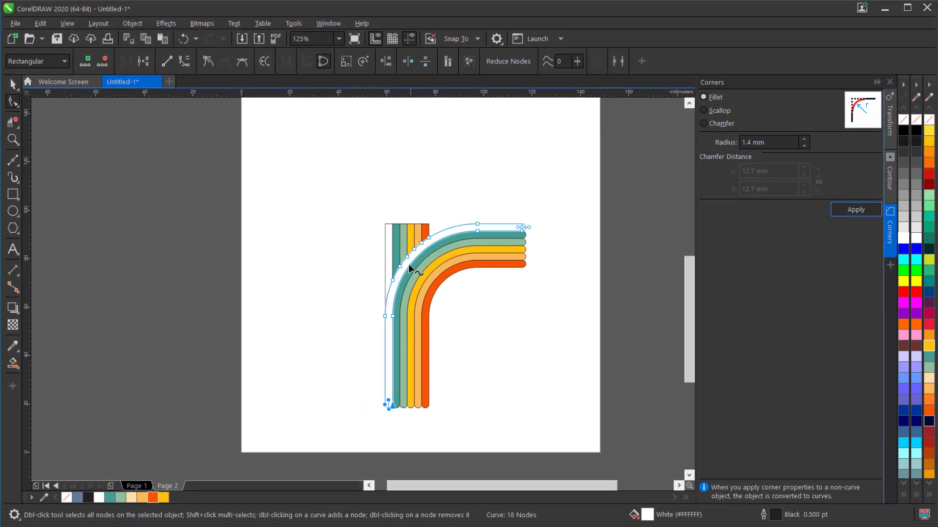
scroll(377, 245, up, 1)
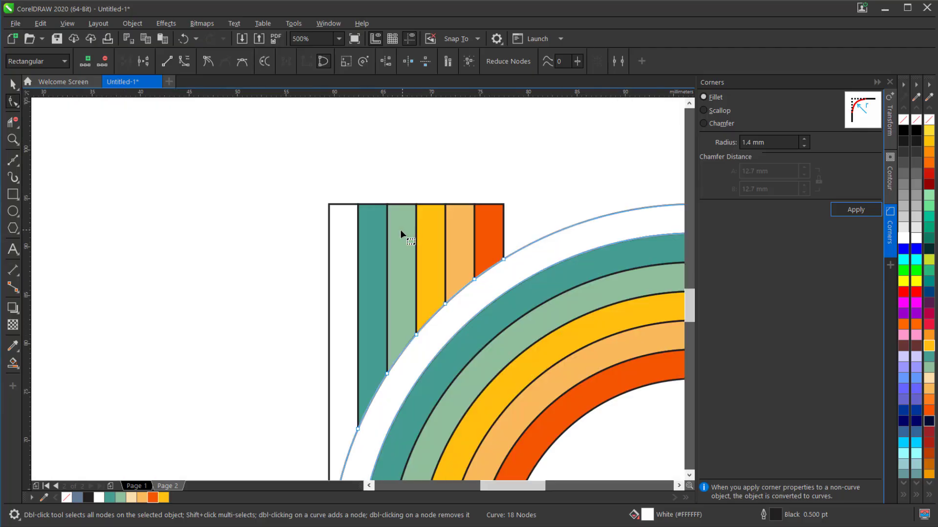
click(339, 208)
drag(311, 192, 389, 236)
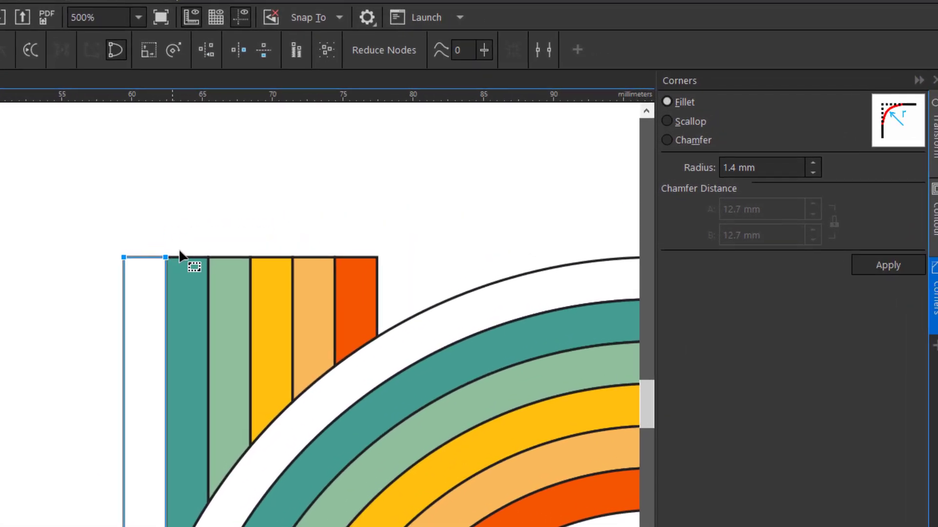
click(813, 165)
click(888, 265)
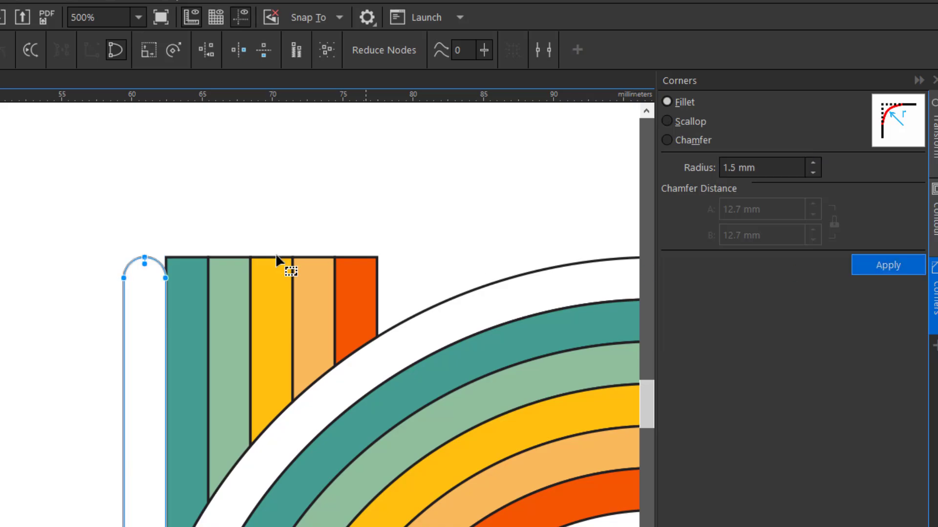
Round the upper ends of the teal and light green vertical strips with 1.5 mm fillets.
click(182, 271)
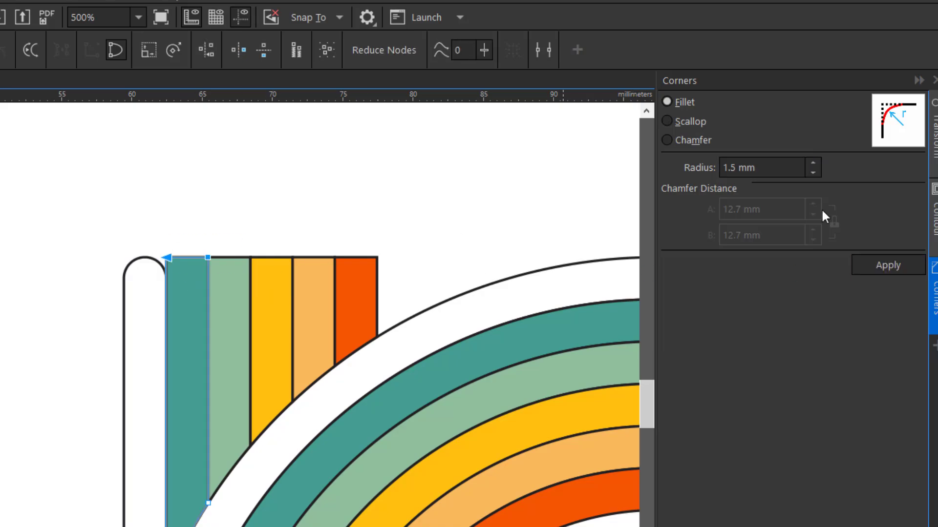
click(865, 266)
click(234, 271)
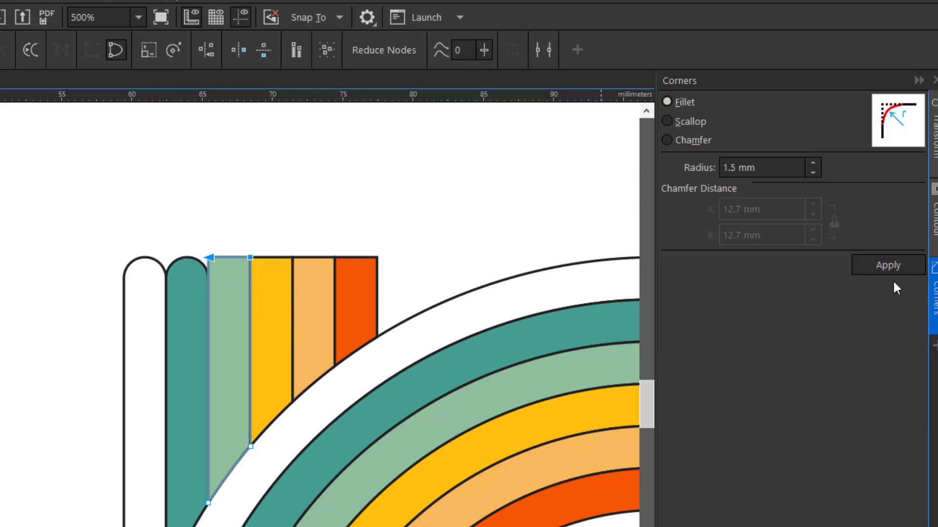
click(888, 266)
Round the upper ends of the yellow, light orange and orange vertical strips with 1.5 mm fillets.
click(280, 278)
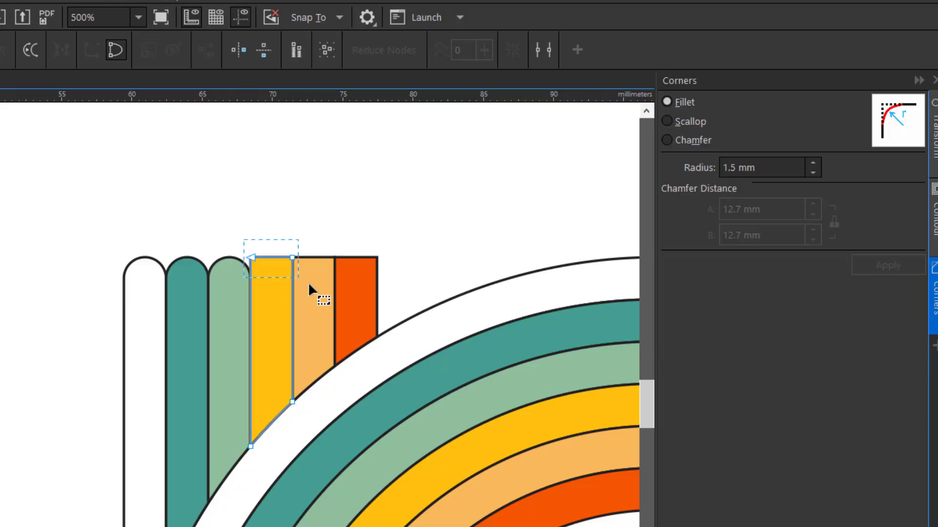
click(879, 272)
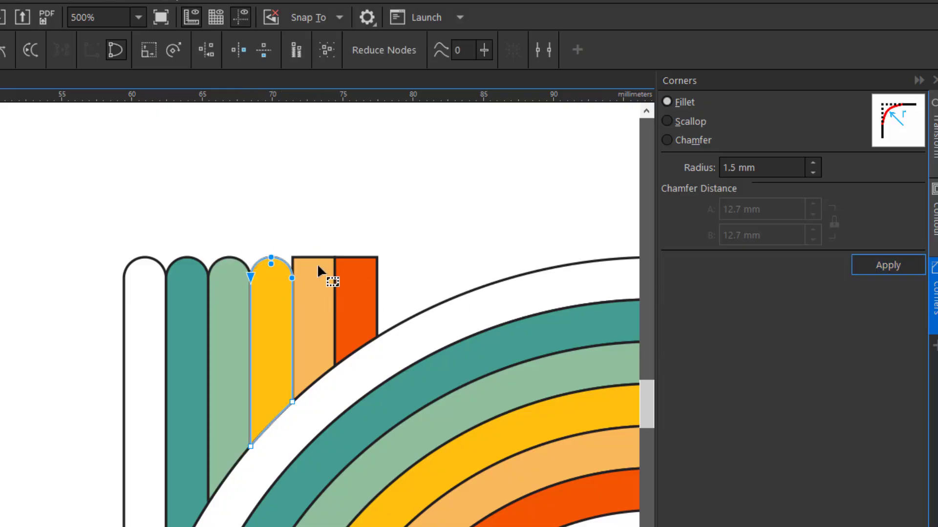
click(315, 278)
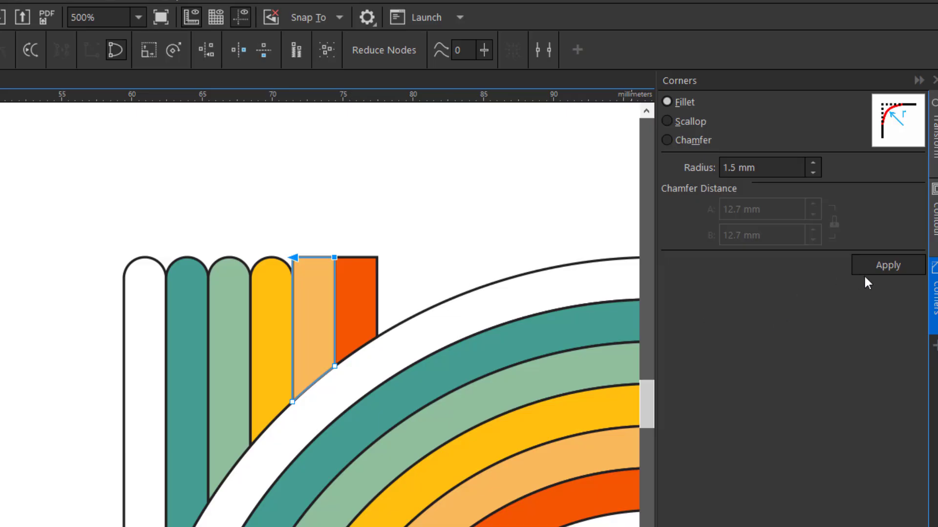
click(866, 272)
click(367, 281)
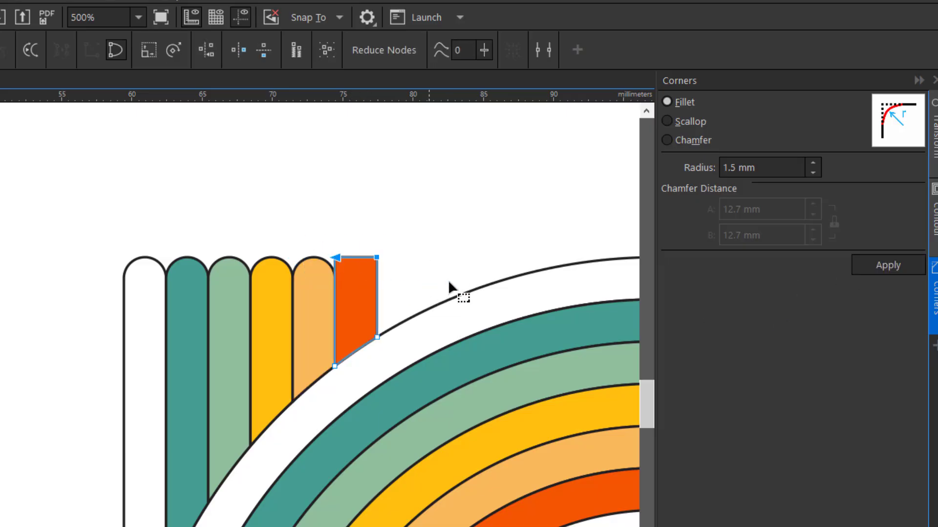
click(864, 269)
Select all shapes of the r and set their outline width to None.
scroll(126, 346, down, 5)
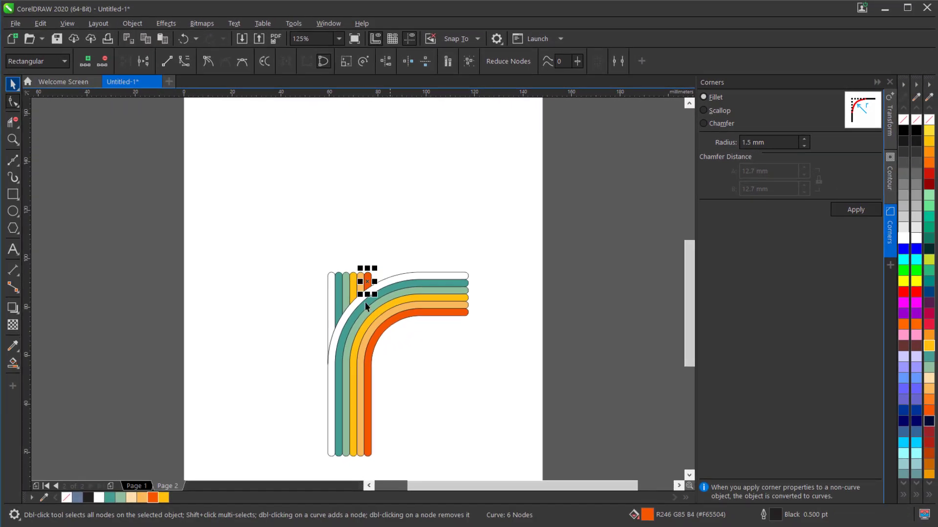
key(space)
drag(279, 242, 518, 480)
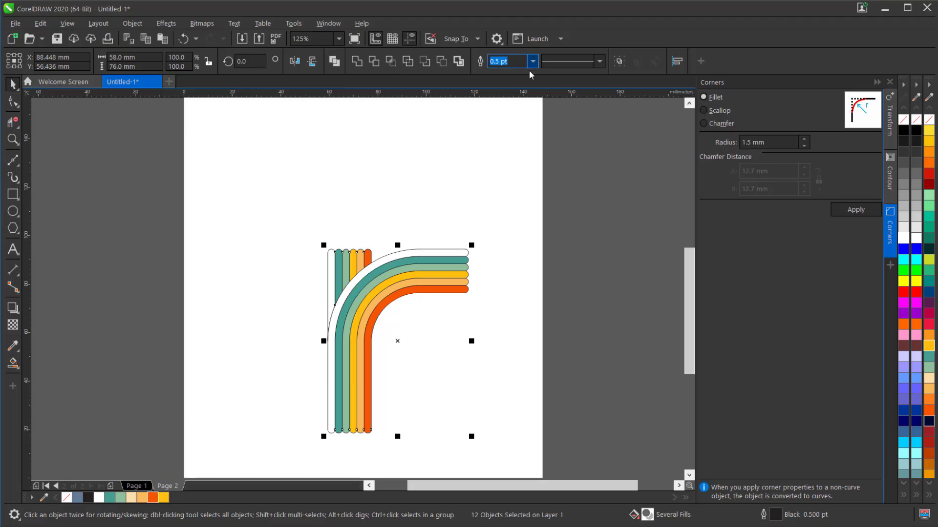
click(532, 61)
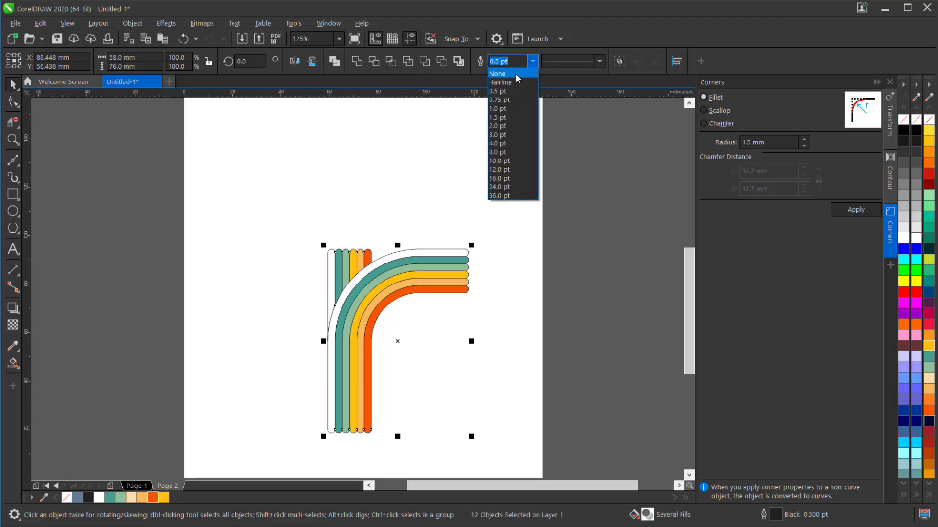
click(498, 74)
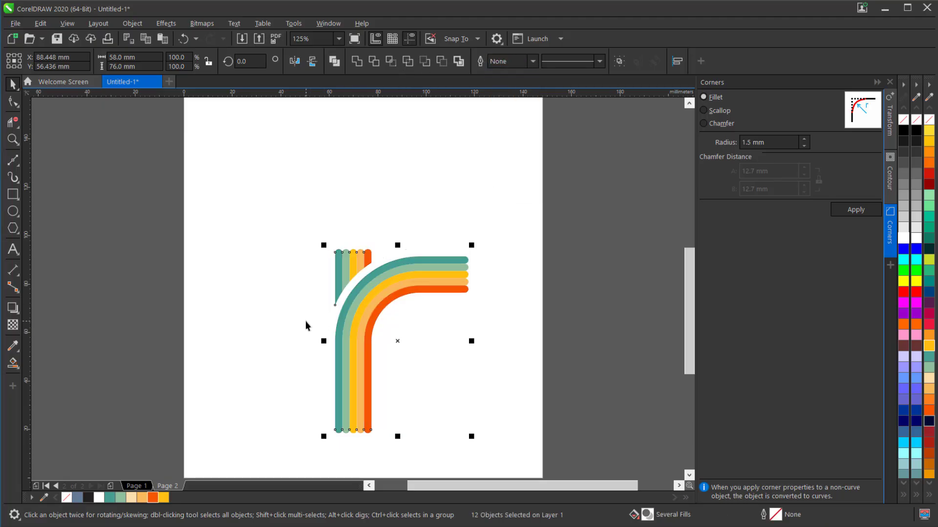
scroll(305, 321, down, 5)
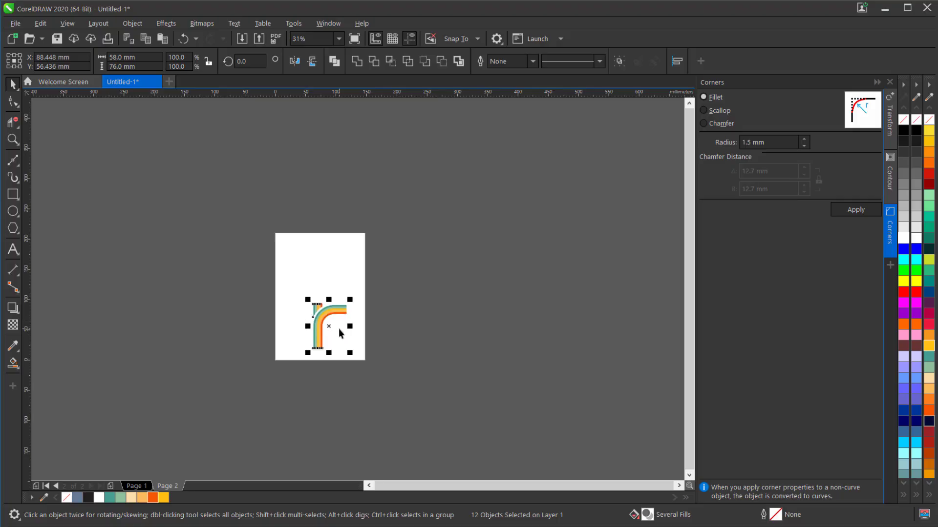
Group the r's shapes, duplicate the group and place the copy outside the page, about 170 mm to the right of the original.
scroll(341, 333, up, 3)
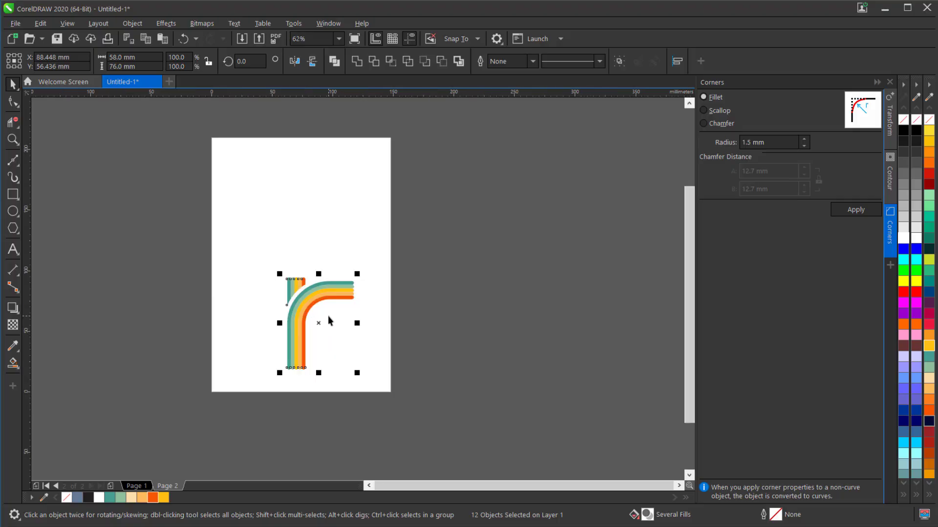
key(ctrl+g)
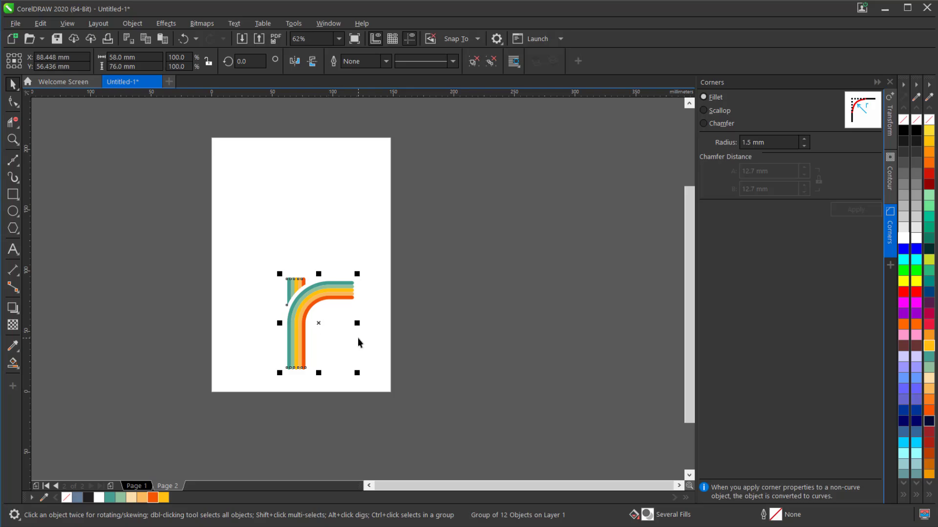
key(ctrl+c)
key(ctrl+v)
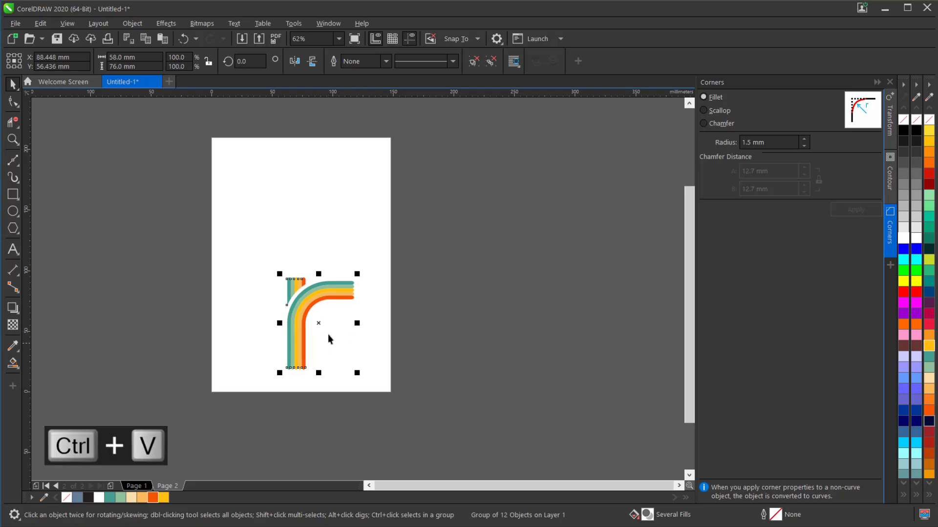
drag(321, 326, 458, 324)
scroll(462, 321, up, 3)
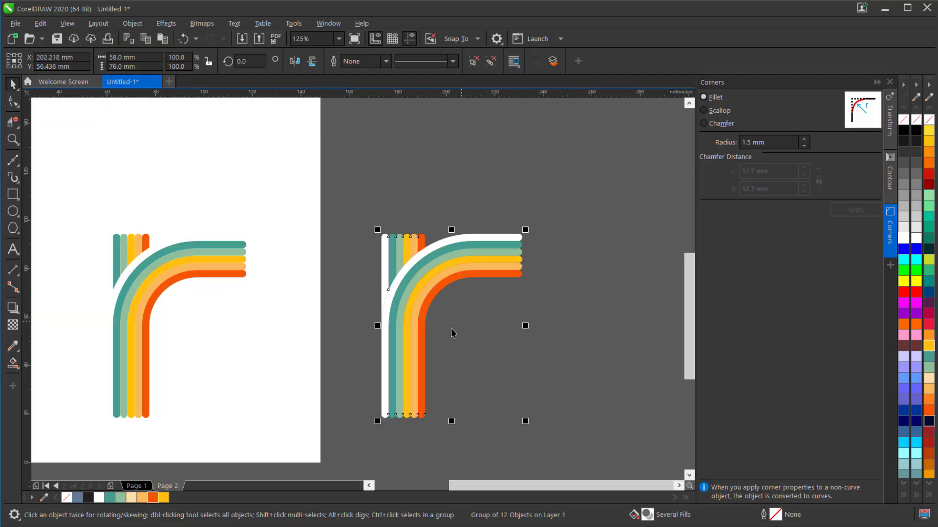
scroll(436, 348, up, 2)
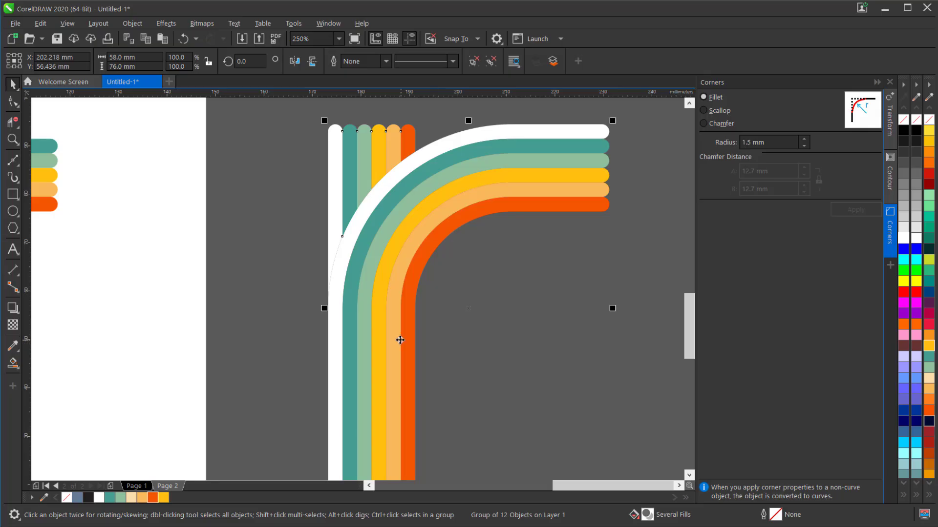
scroll(400, 341, down, 2)
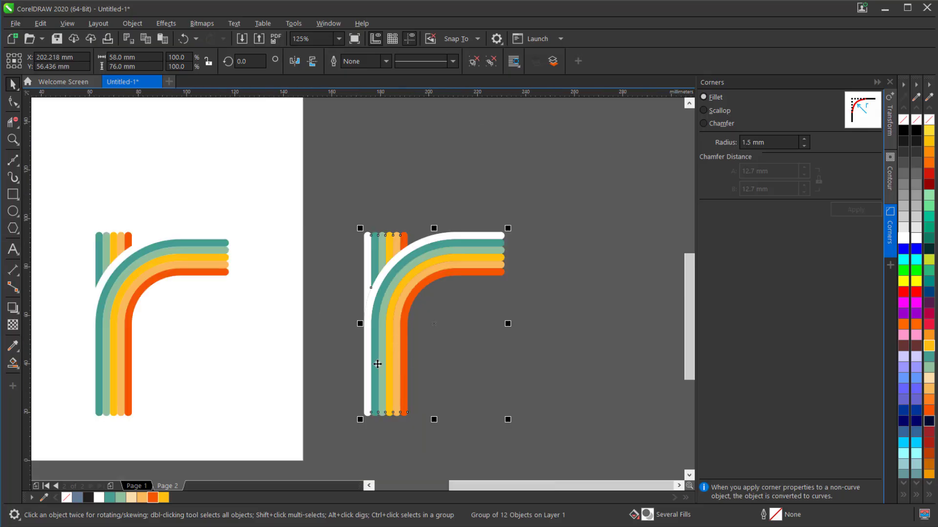
drag(393, 359, 528, 360)
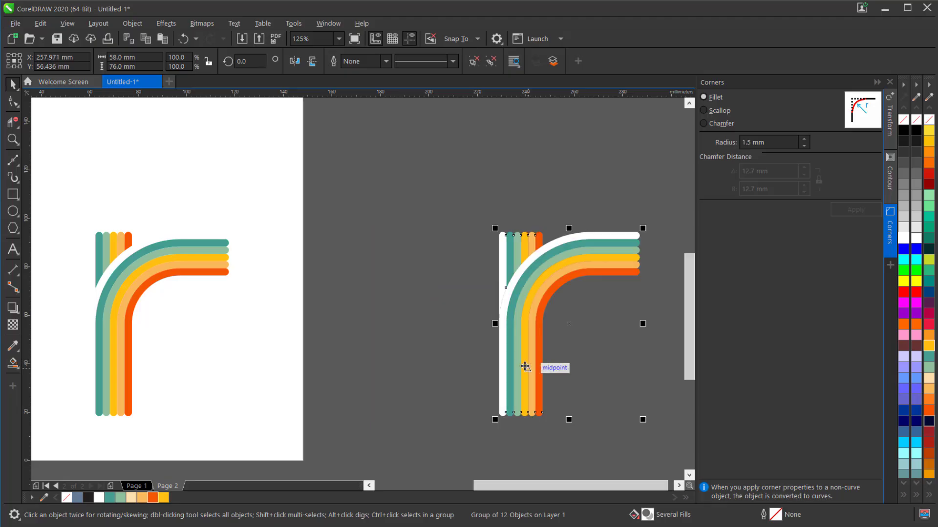
Duplicate the off-page r about 15 mm left and 6 mm up, and fill the rear copy with dark grey #333333.
key(ctrl+c)
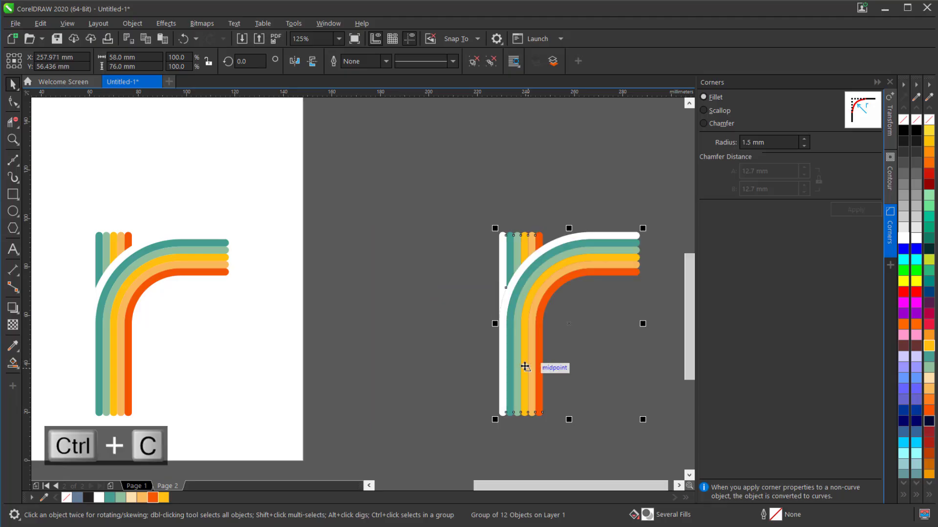
key(ctrl+v)
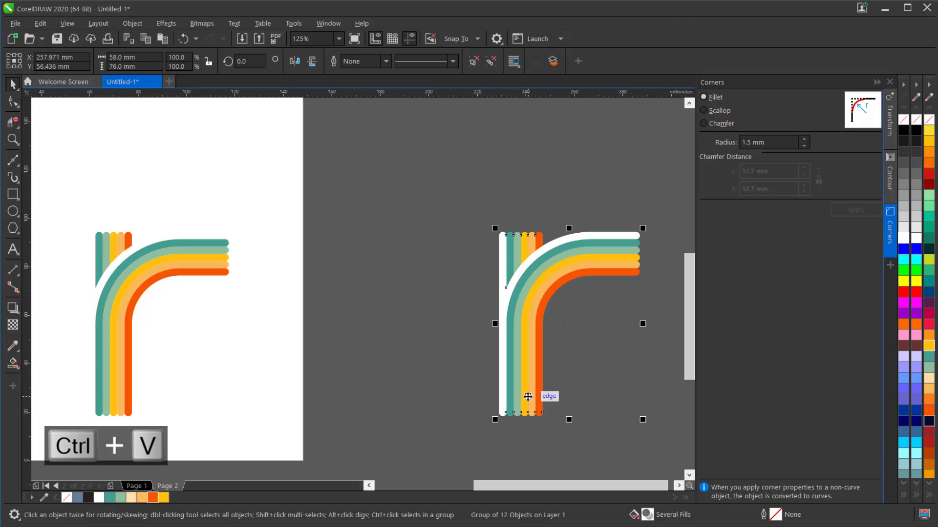
drag(528, 396, 491, 381)
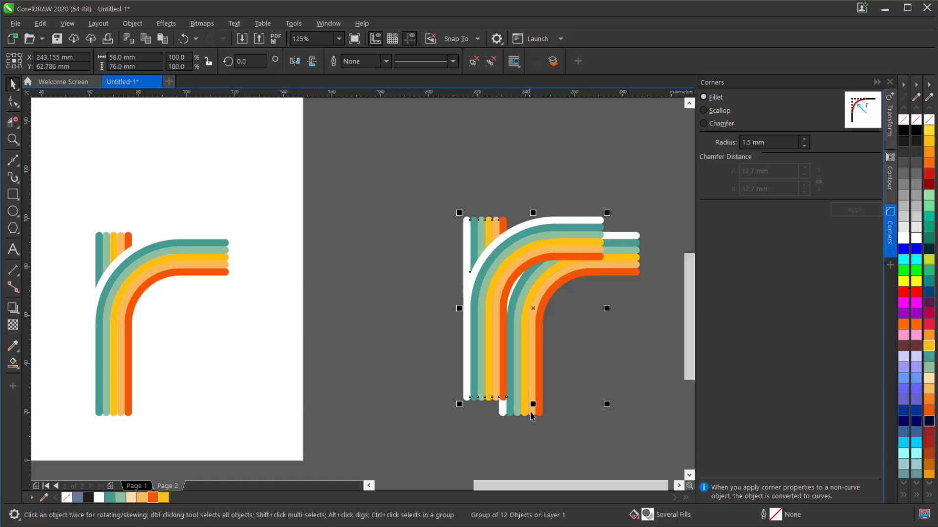
click(532, 417)
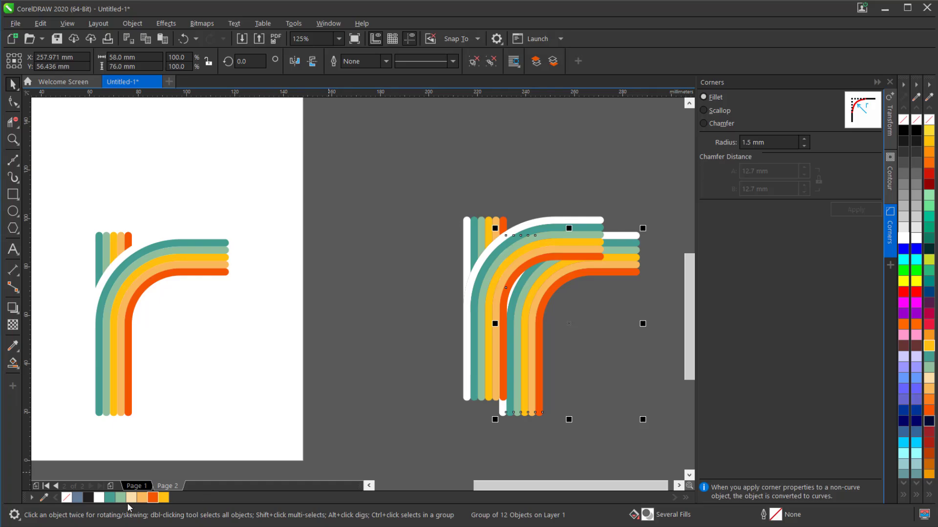
click(903, 153)
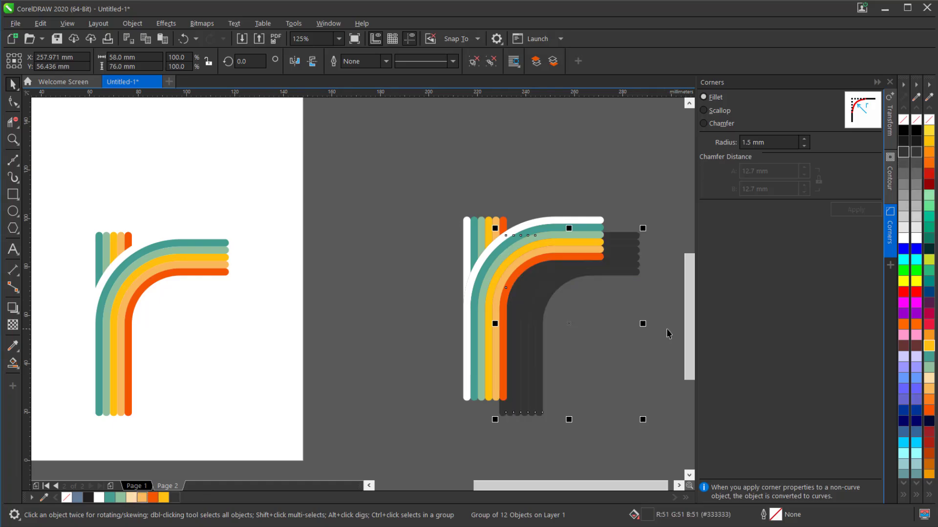
Blend the dark grey r with the coloured r in front of it using 100 steps.
shift+click(467, 239)
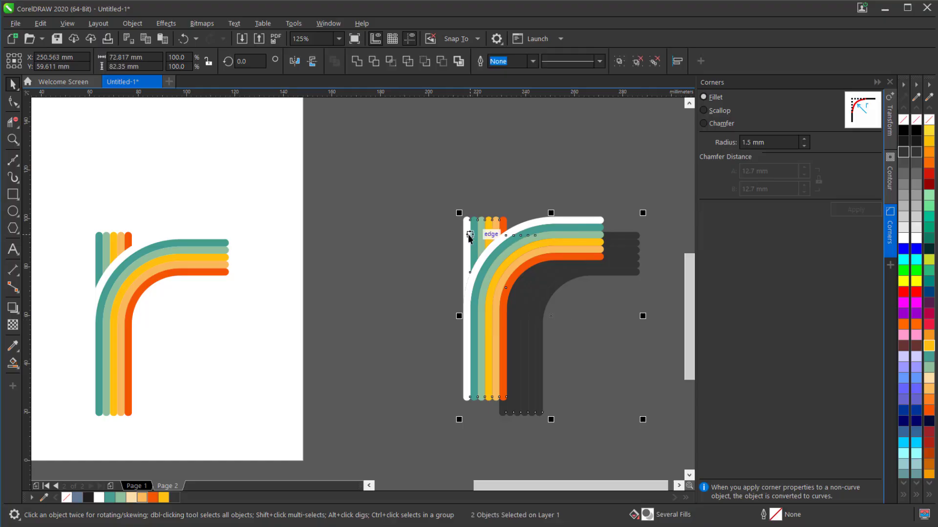
click(167, 23)
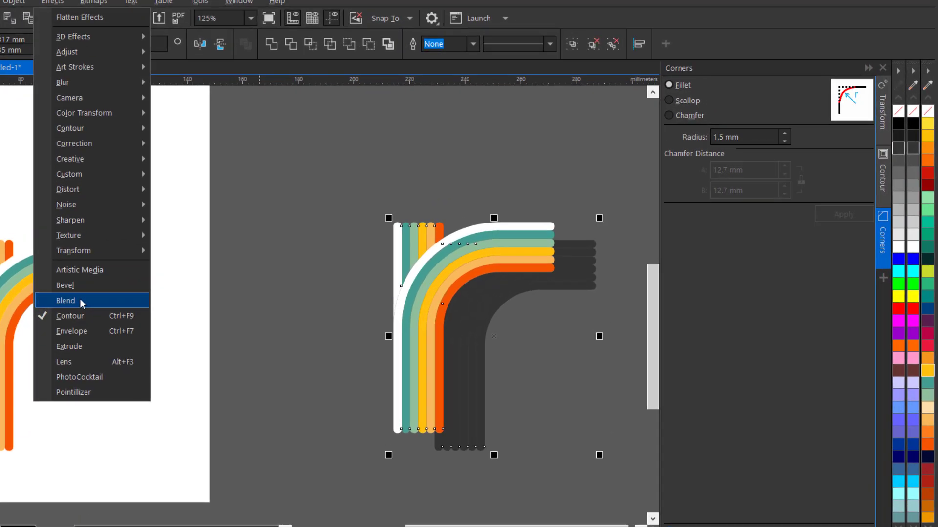
click(188, 284)
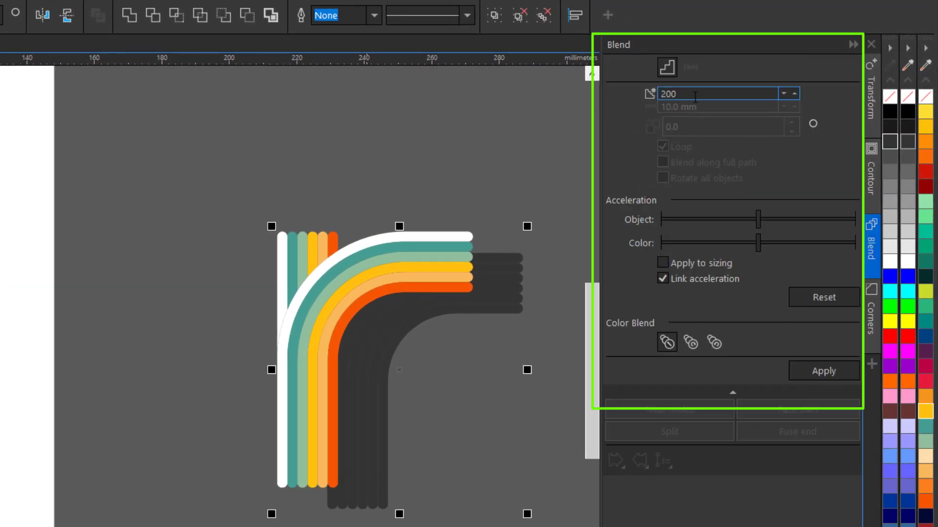
double_click(676, 96)
text(100)
click(816, 373)
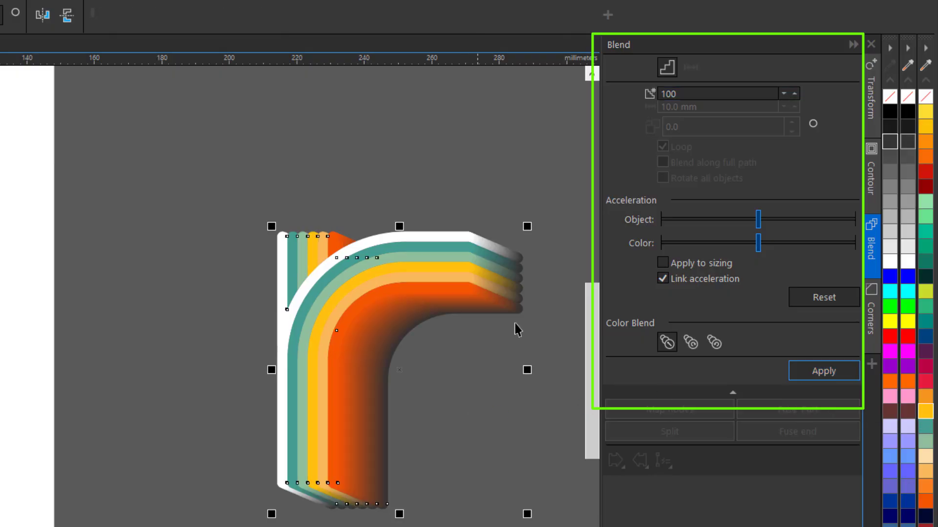
Set the blend's rotation angle to 60° and apply it to the r.
scroll(535, 302, up, 1)
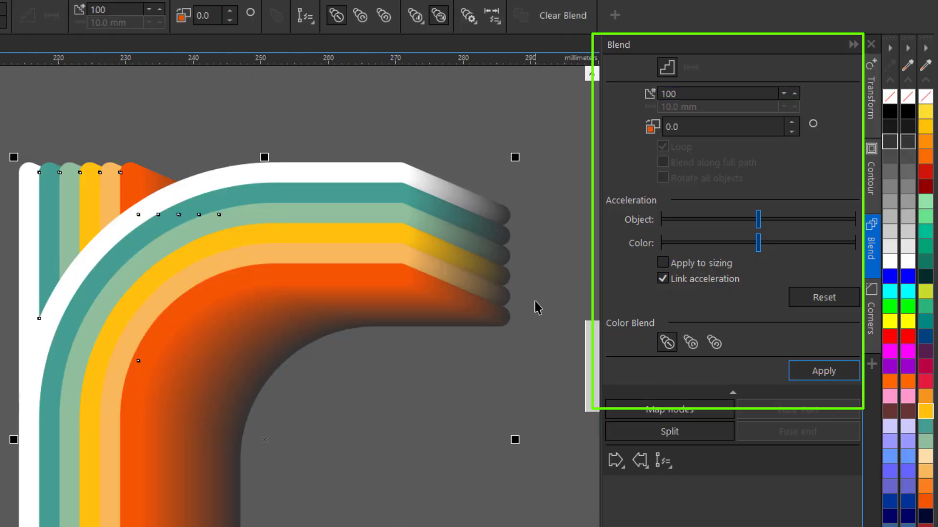
click(689, 127)
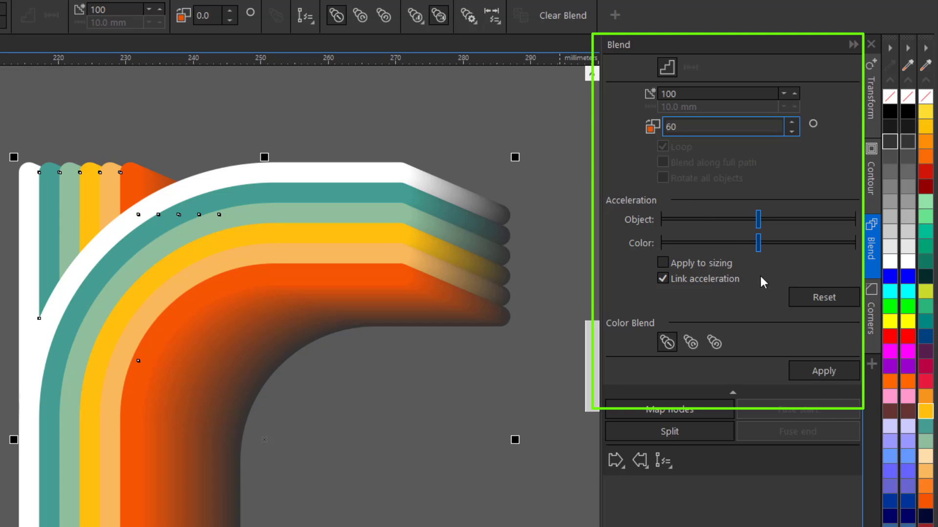
click(808, 371)
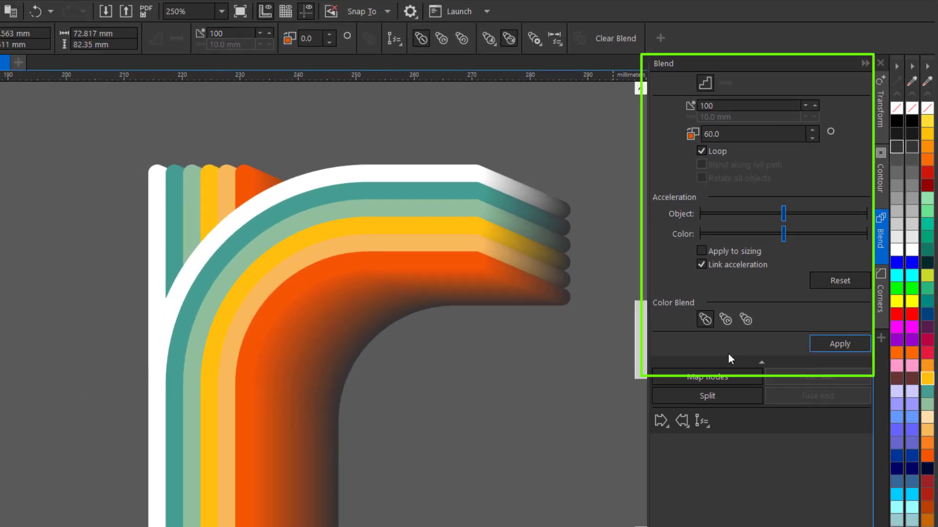
scroll(429, 254, down, 4)
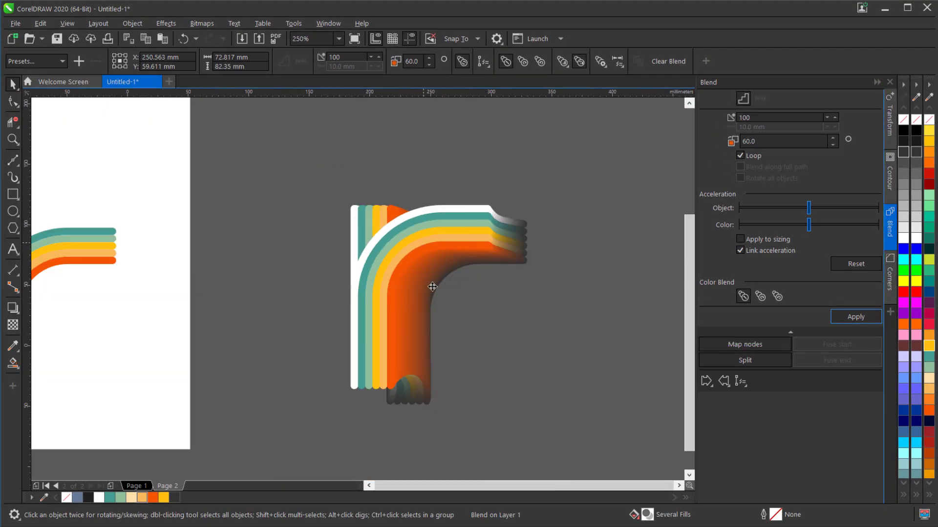
scroll(459, 268, up, 2)
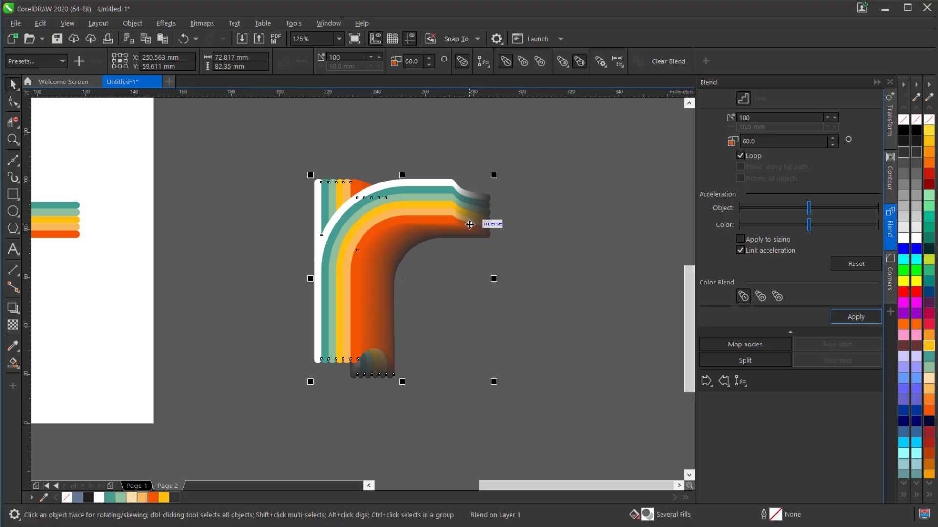
Break the blend apart, then select its front, rear and intermediate groups one by one to check they are separate.
click(133, 23)
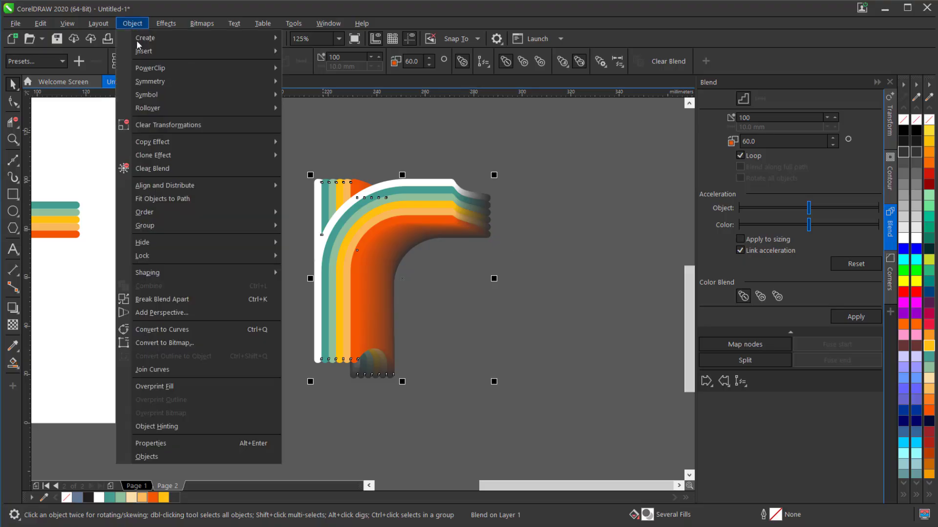
click(208, 301)
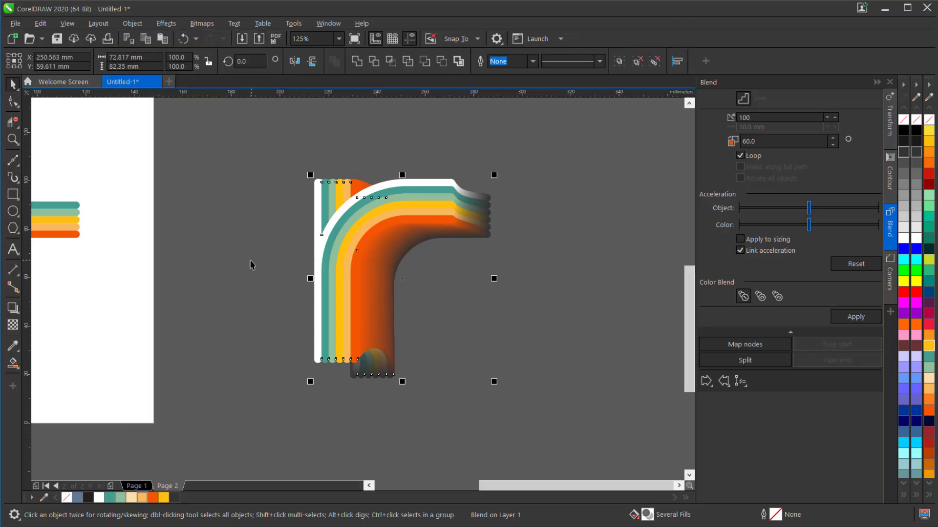
key(Escape)
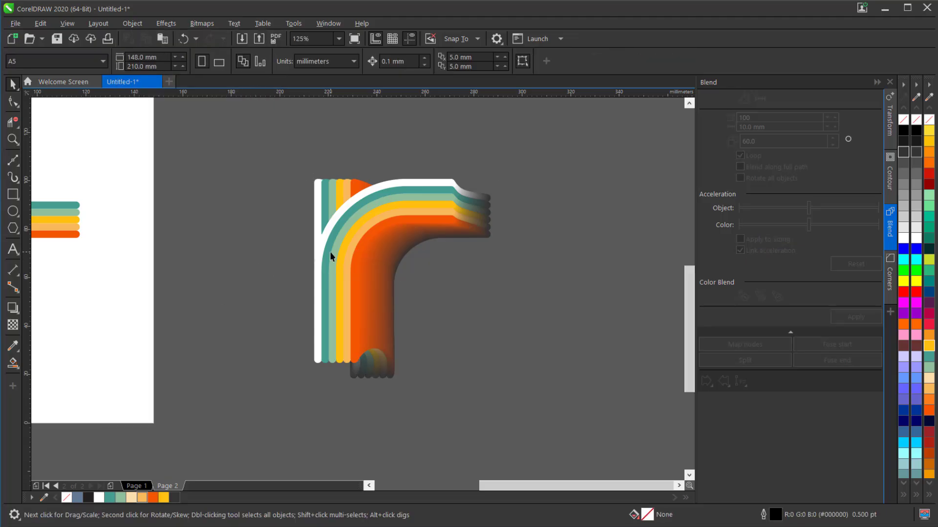
click(330, 251)
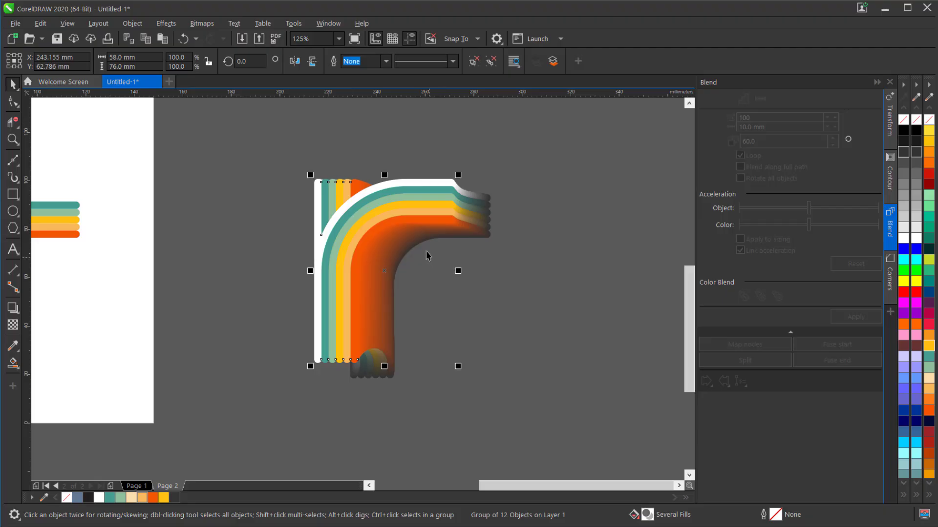
scroll(386, 374, up, 2)
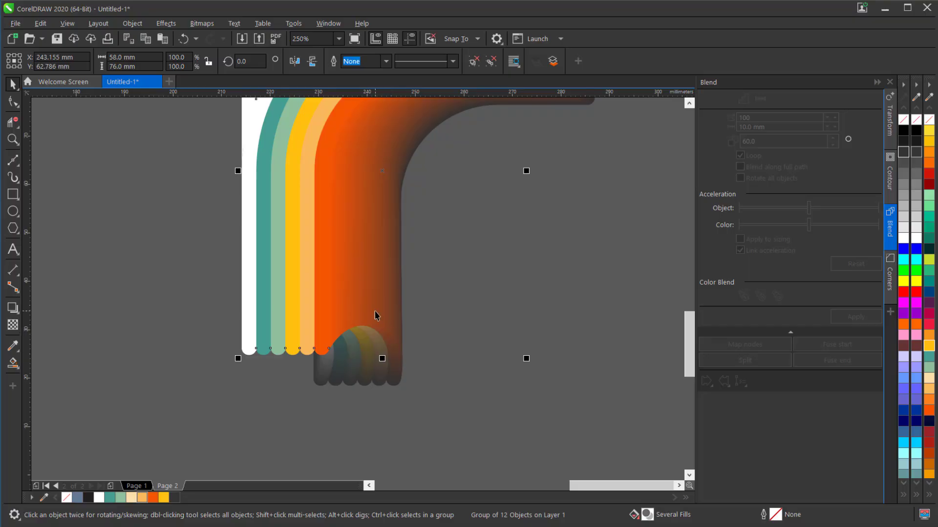
alt+click(396, 341)
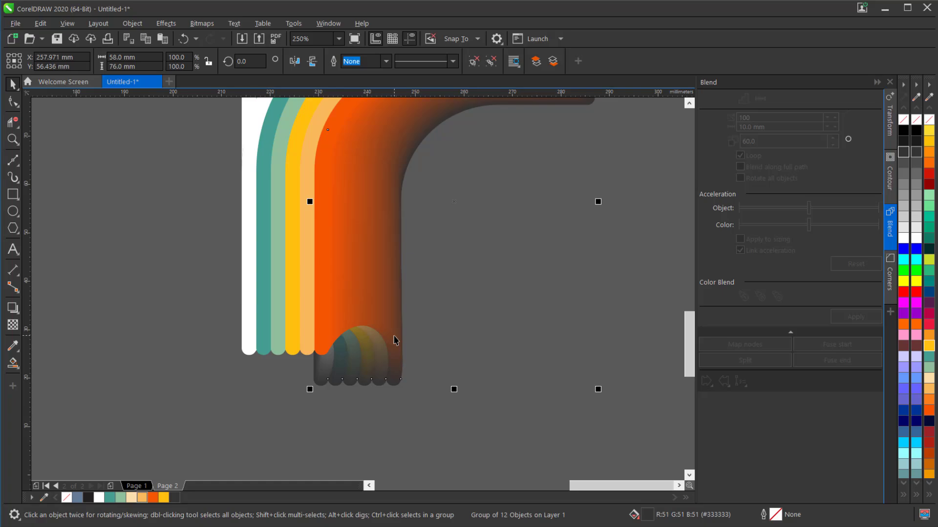
alt+click(393, 337)
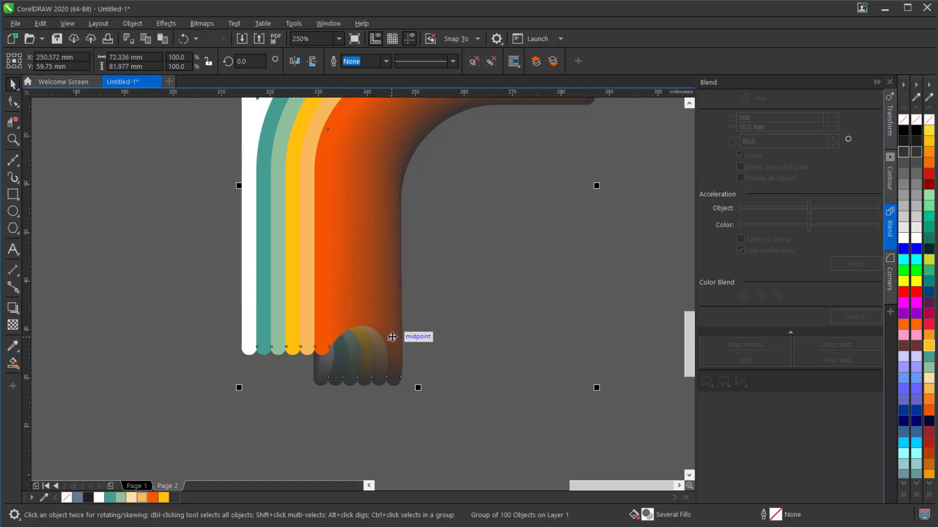
scroll(391, 338, down, 2)
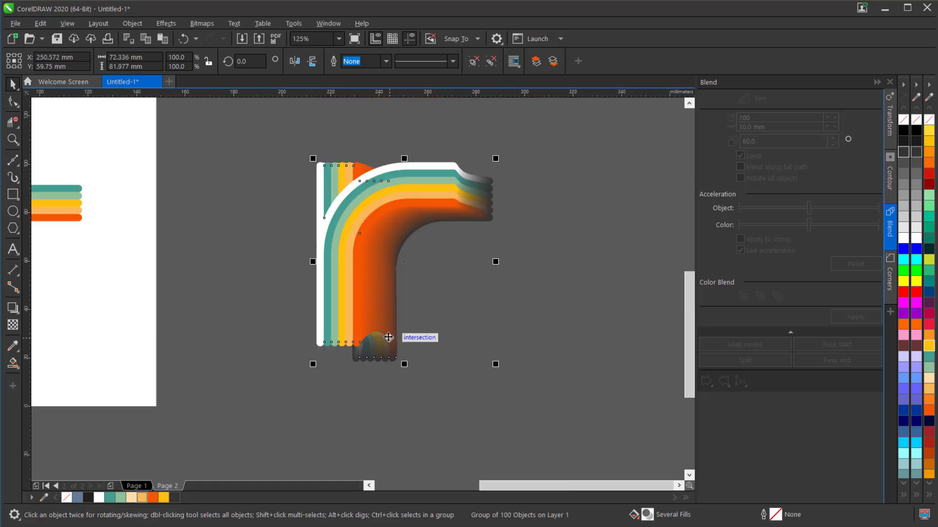
Ungroup all shapes of the front coloured r and give them a black Multiply shadow with opacity 50 and feather 15.
click(324, 276)
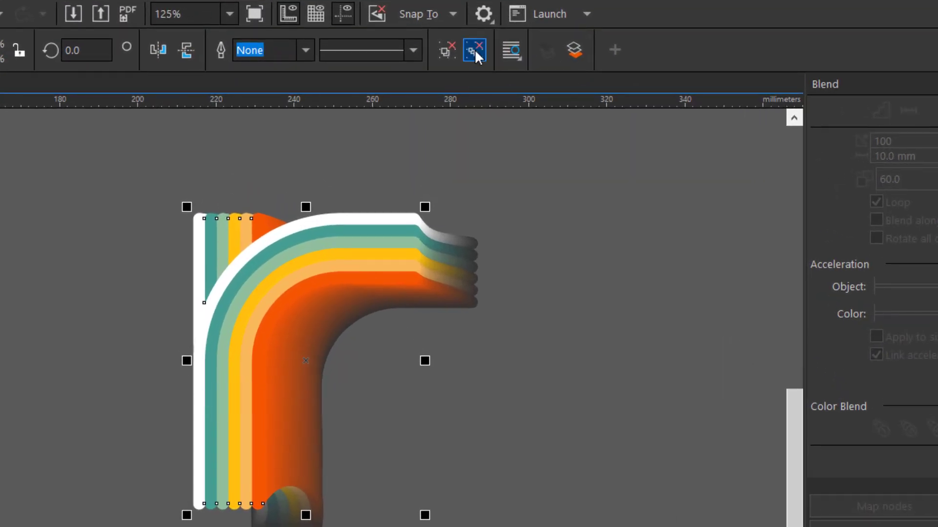
click(474, 49)
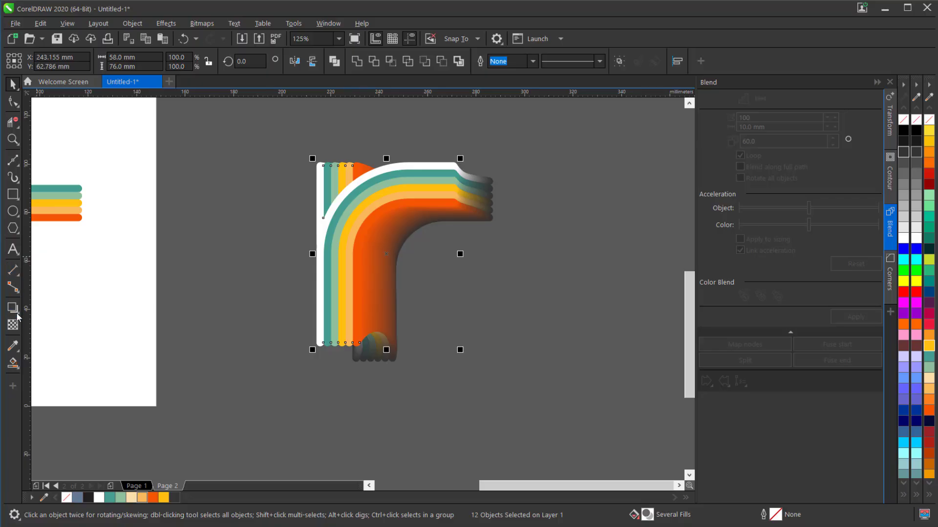
click(18, 315)
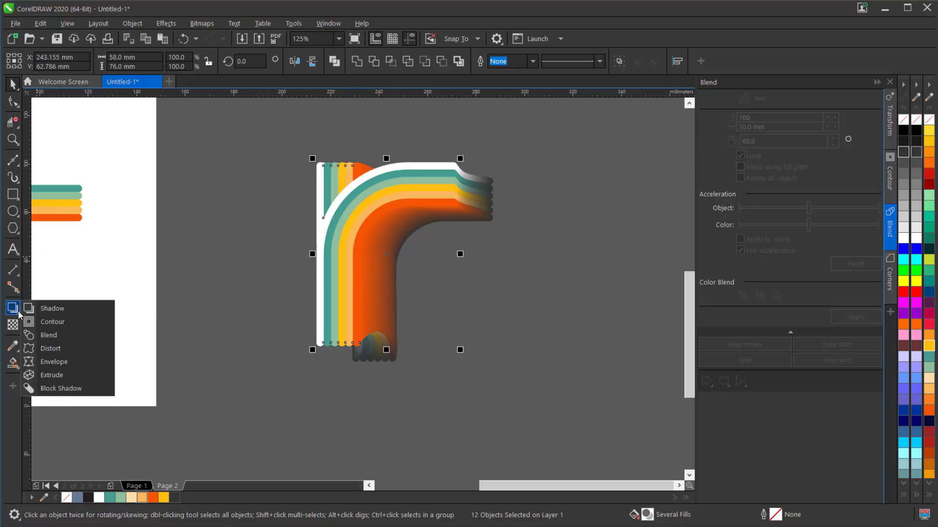
click(65, 310)
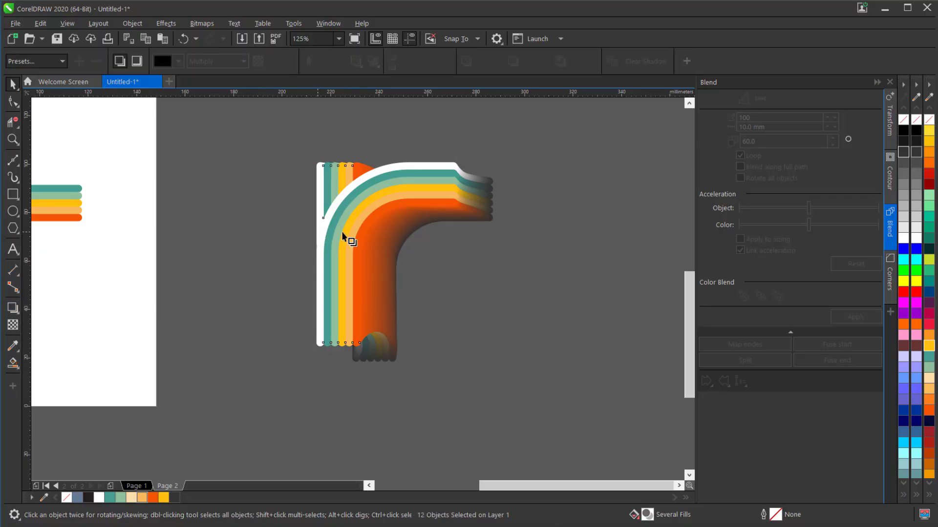
drag(342, 234, 458, 255)
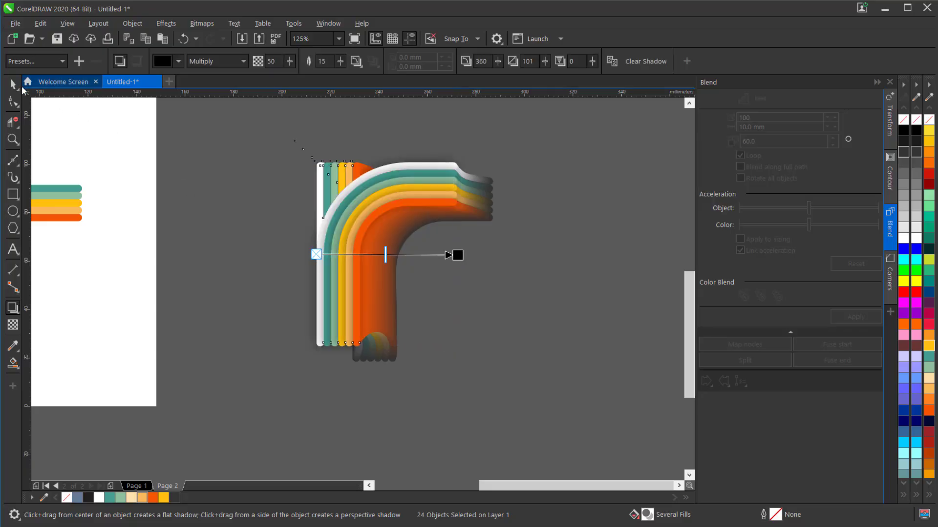
click(13, 85)
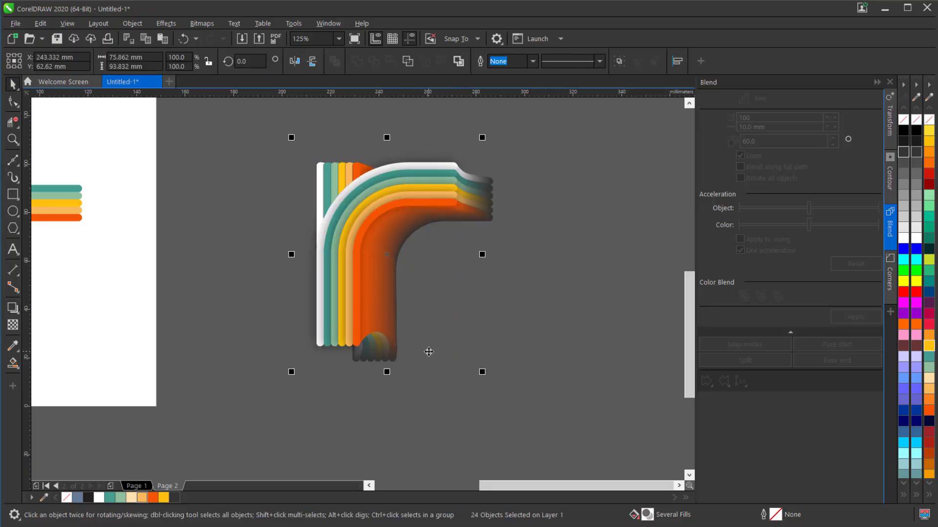
Draw a black-filled rectangle about 119 by 105 mm around the 3D r and send it behind the artwork.
click(521, 353)
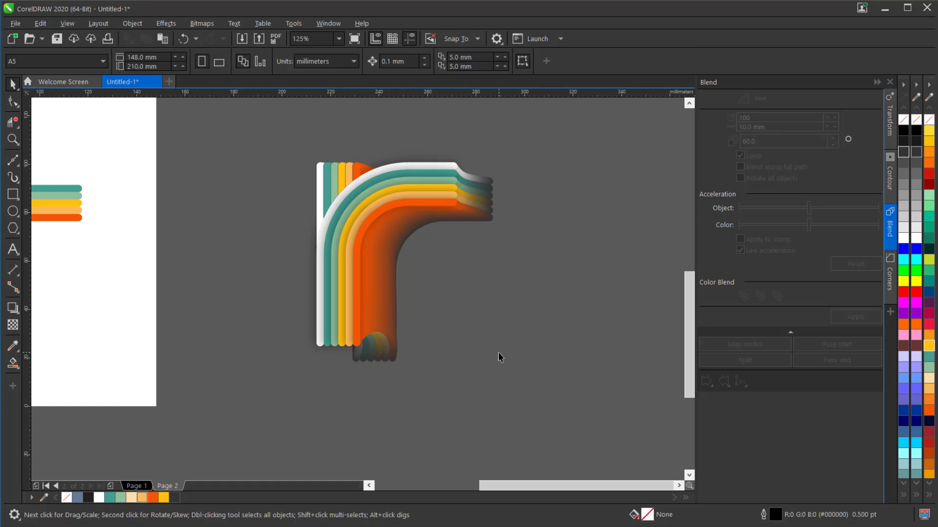
scroll(498, 353, down, 3)
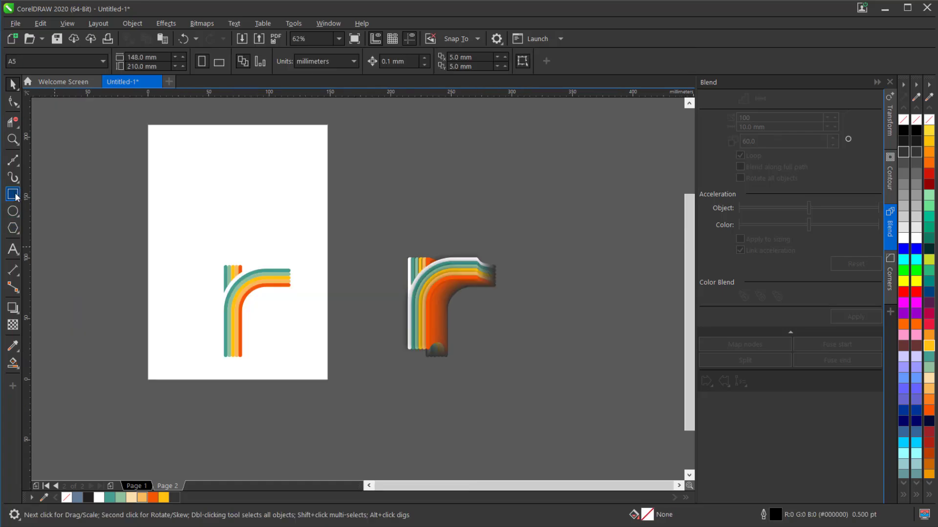
click(13, 195)
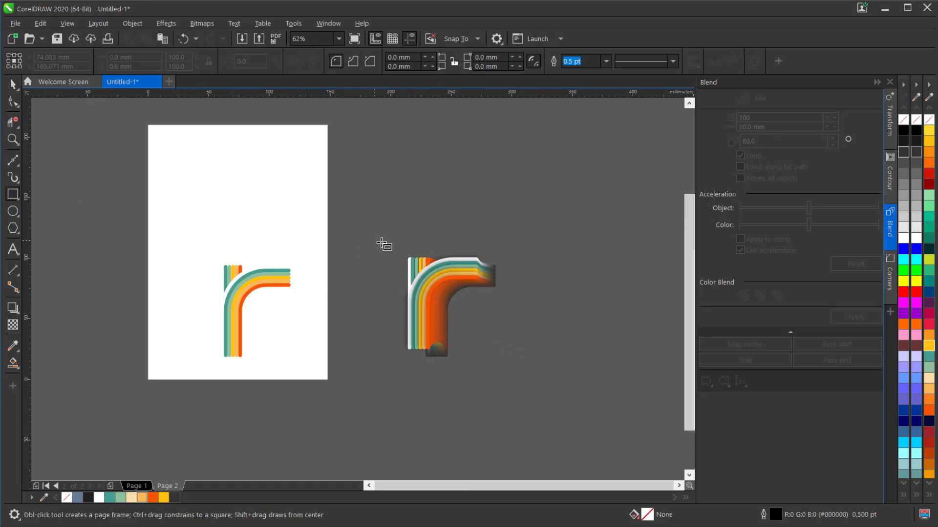
drag(376, 240, 521, 369)
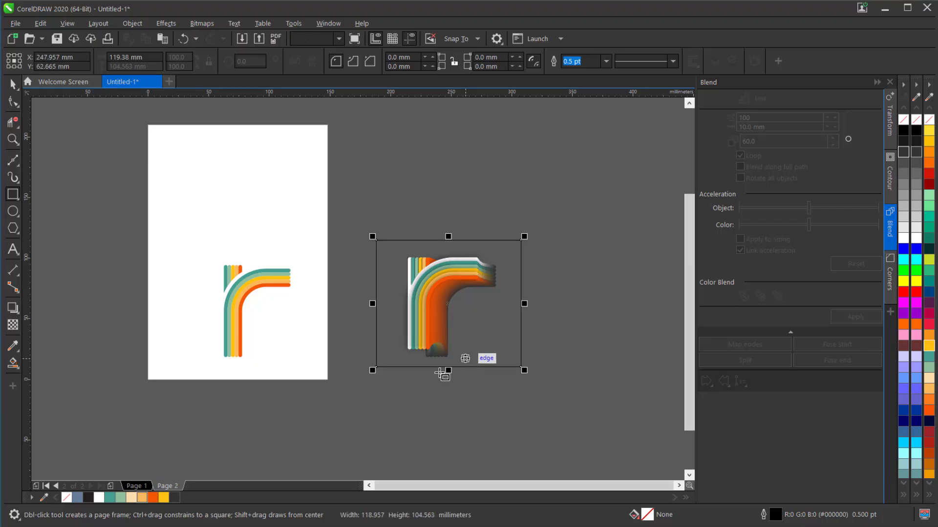
click(903, 131)
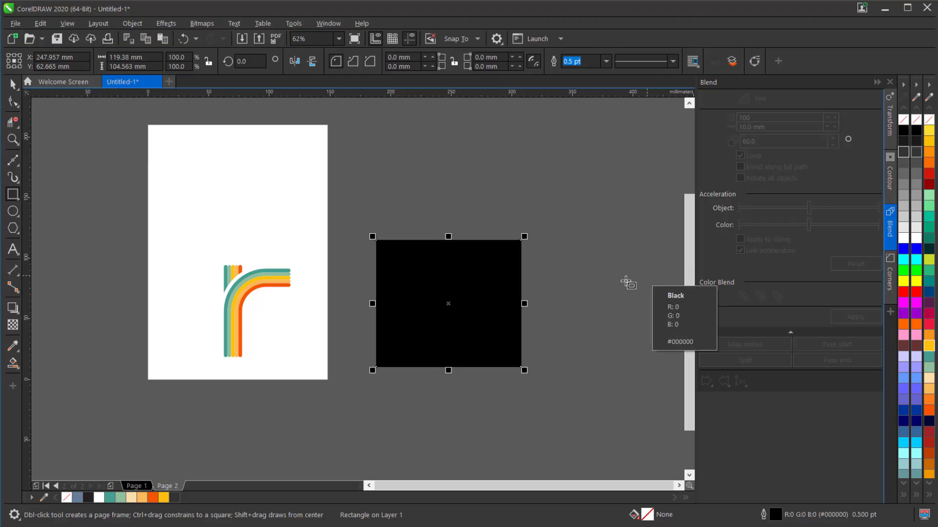
key(ctrl+End)
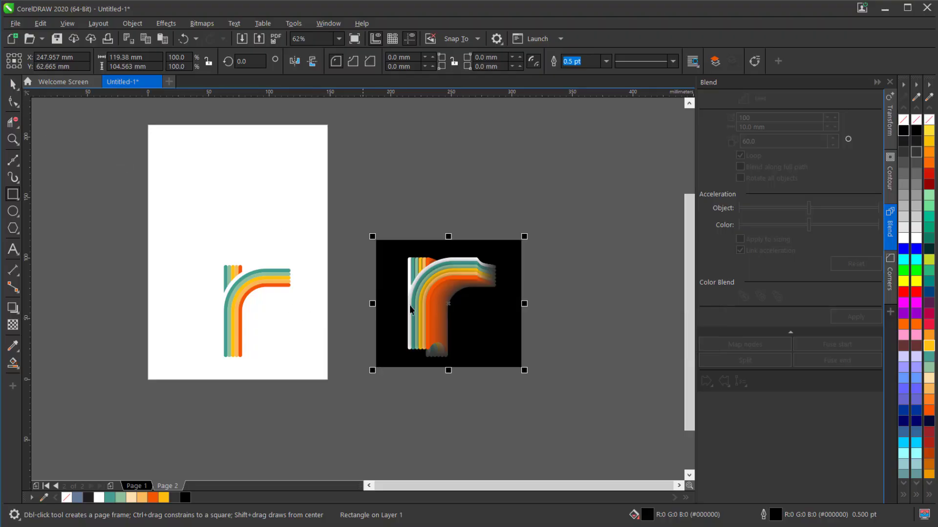
Widen the black rectangle toward the page to about 183 mm and place the flat striped r on it beside the 3D r.
key(space)
scroll(476, 319, up, 2)
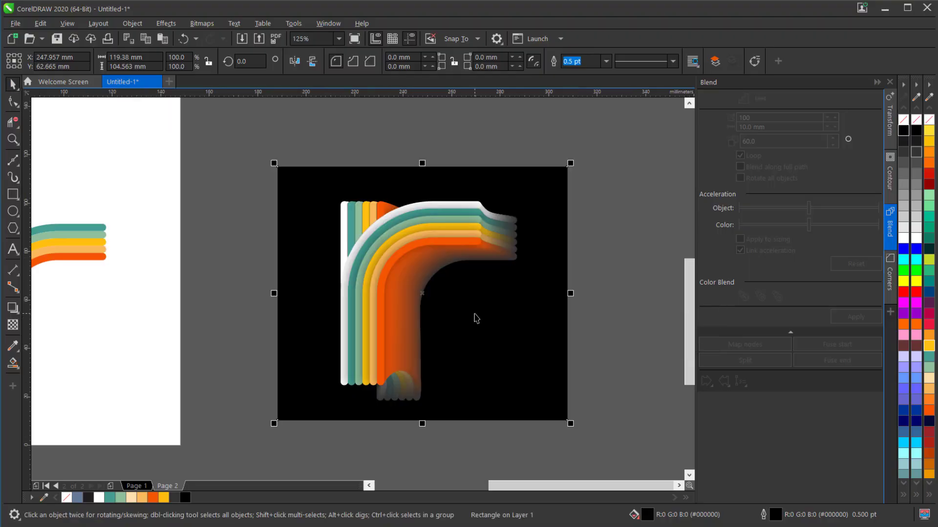
scroll(530, 312, down, 2)
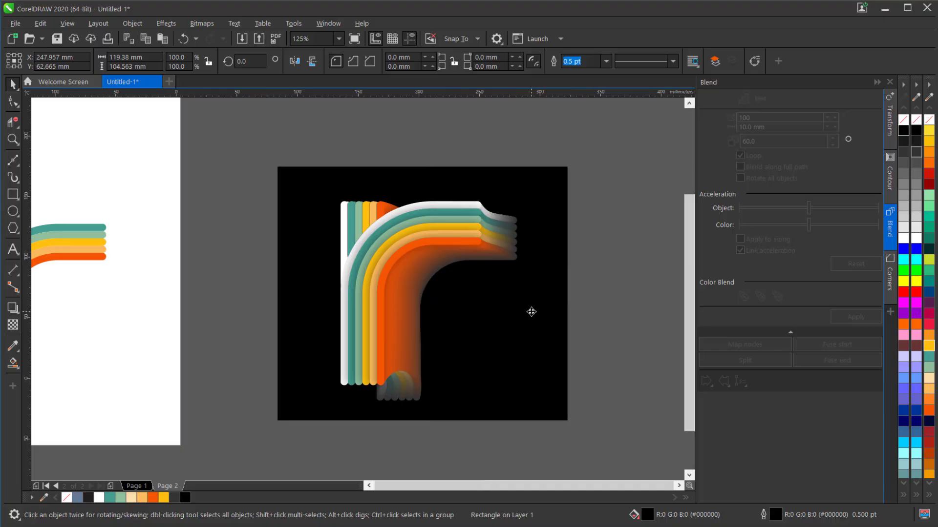
drag(401, 303, 323, 324)
drag(185, 239, 357, 388)
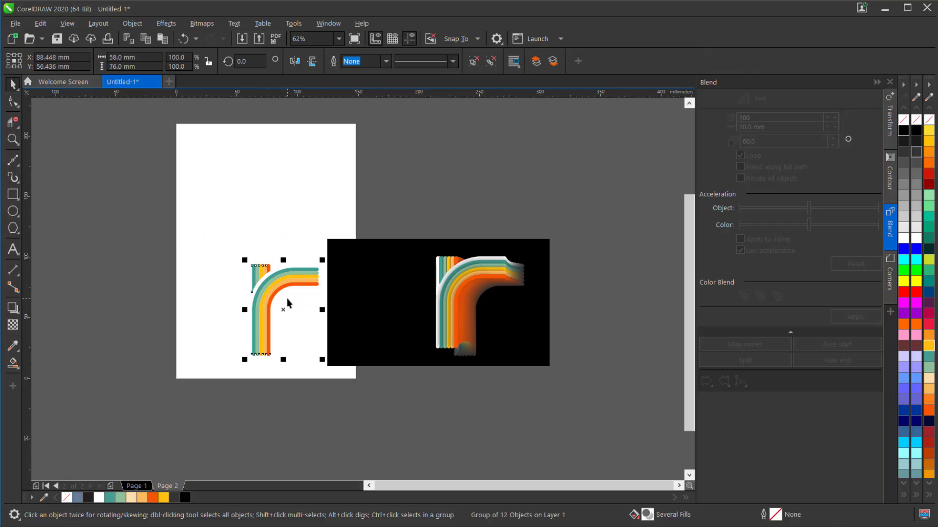
drag(285, 310, 378, 303)
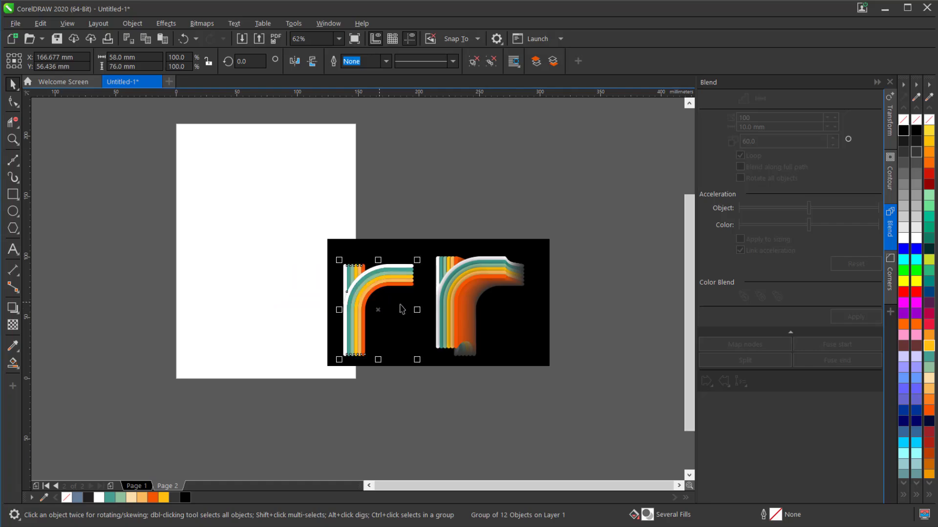
Duplicate the whole 3D r in place and convert the copy to a 300 dpi RGB bitmap with transparent background and anti-aliasing.
scroll(474, 313, up, 2)
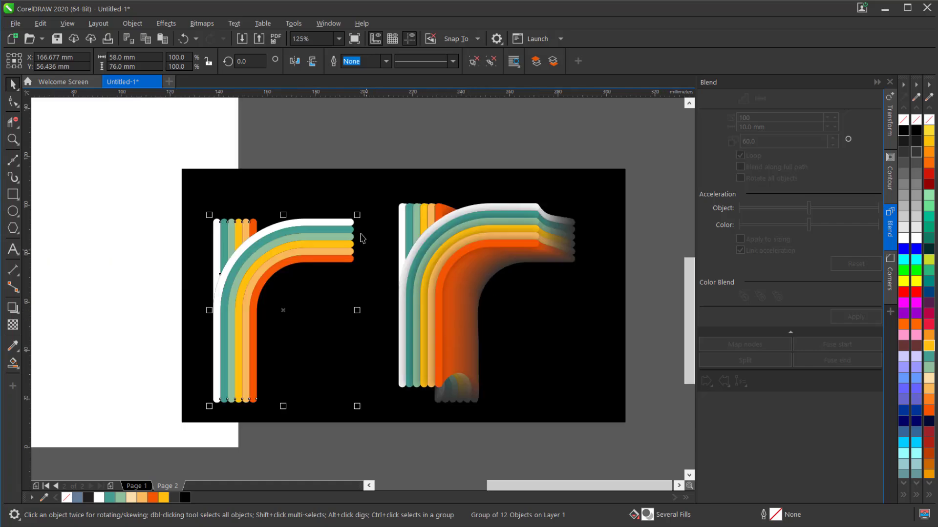
key(z)
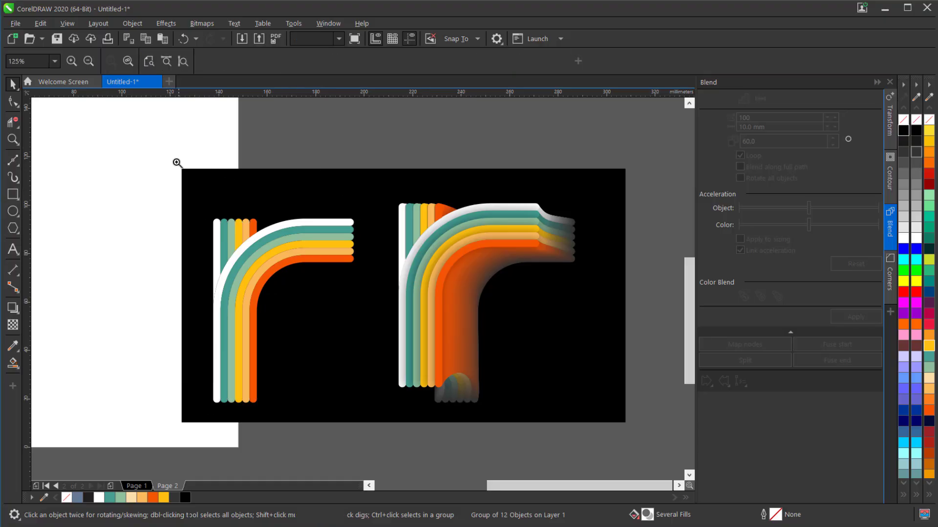
drag(174, 161, 640, 423)
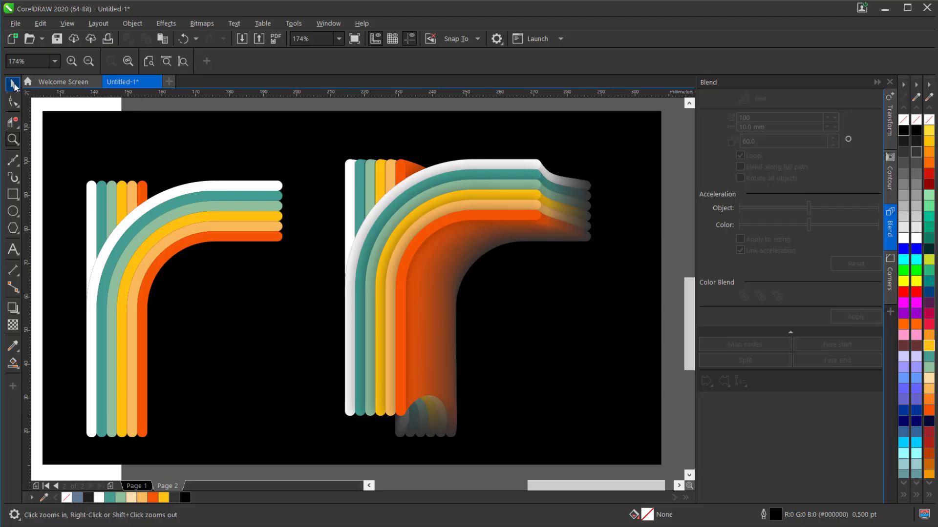
click(14, 85)
key(F3)
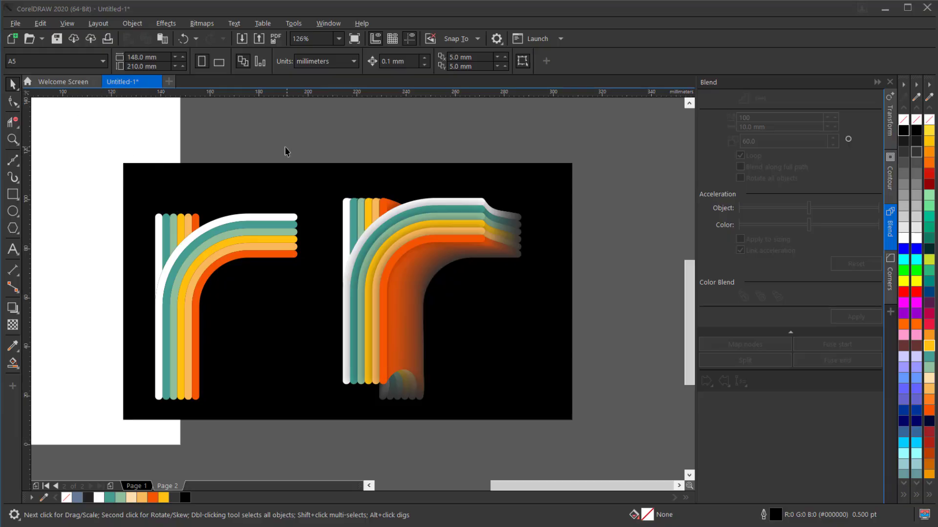
drag(285, 146, 632, 444)
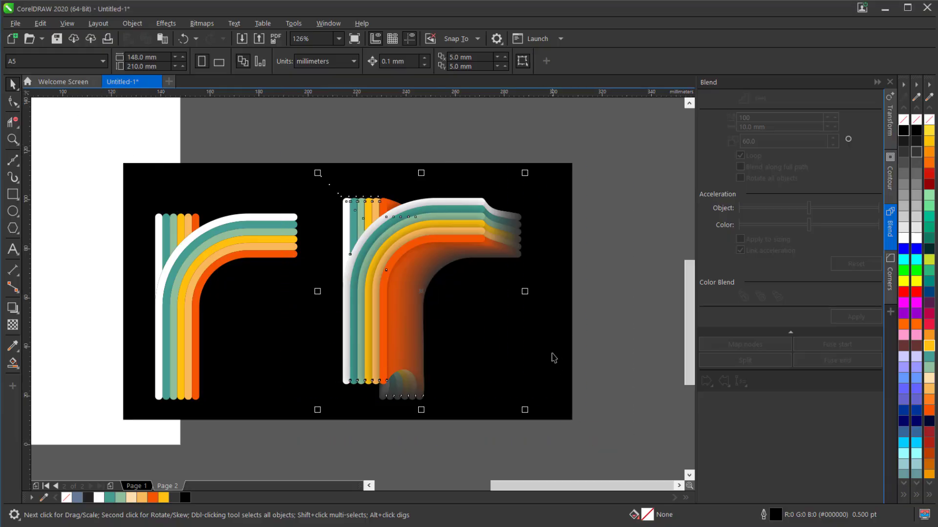
key(ctrl+c)
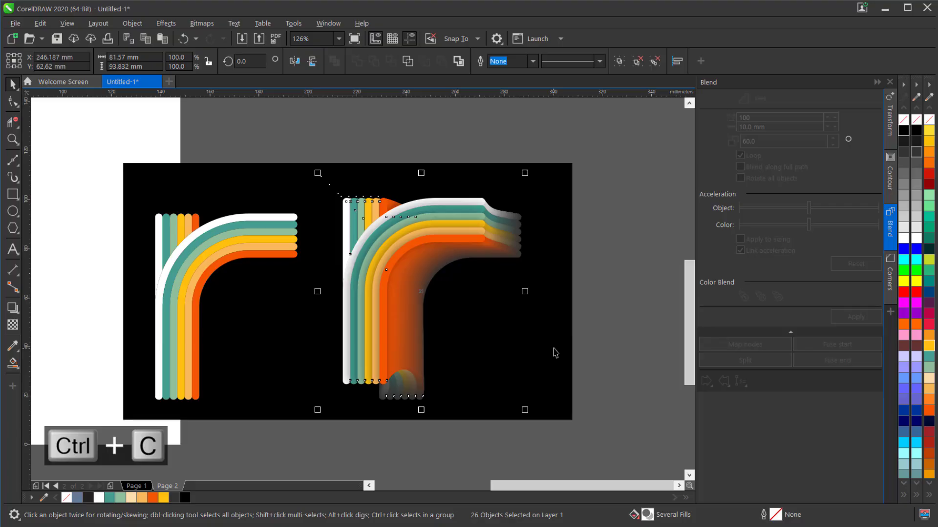
key(ctrl+v)
click(201, 24)
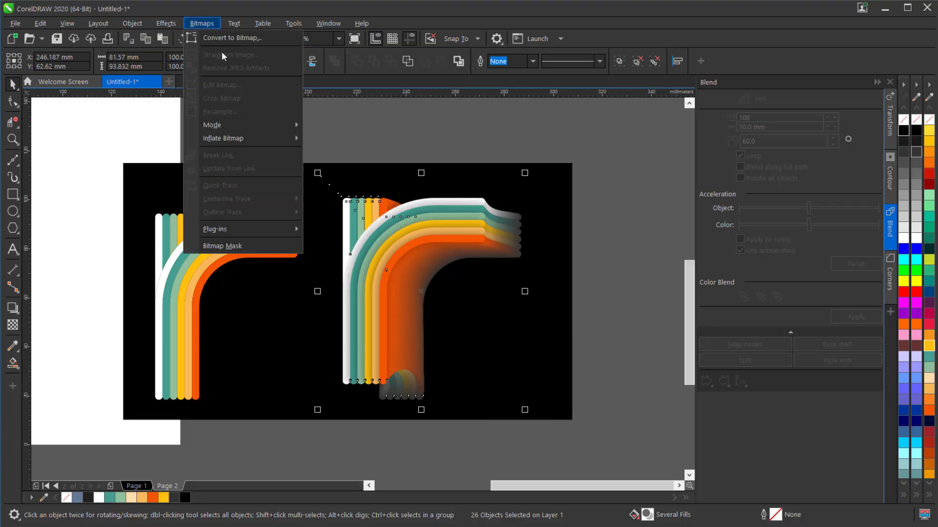
click(226, 38)
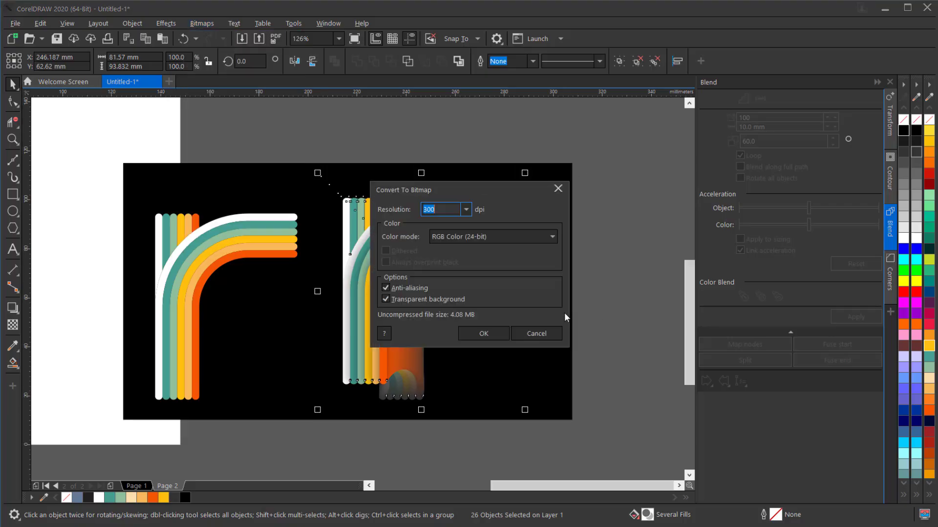
click(483, 334)
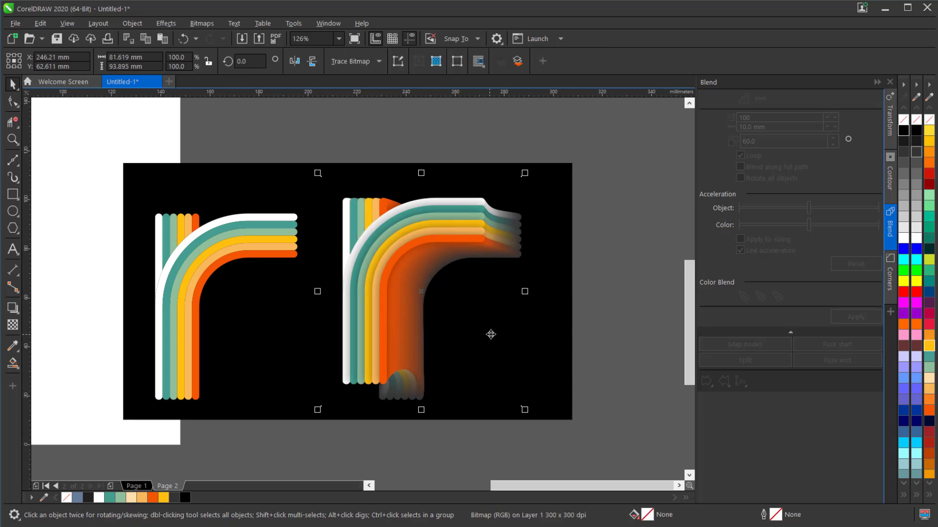
Apply a Motion Blur with distance 300 to the bitmap copy of the 3D r.
click(166, 24)
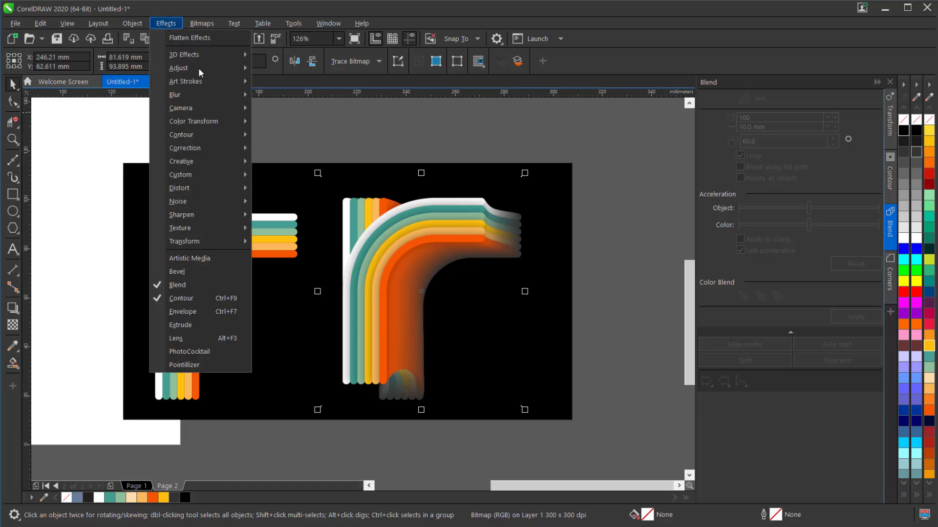
mouse_move(206, 97)
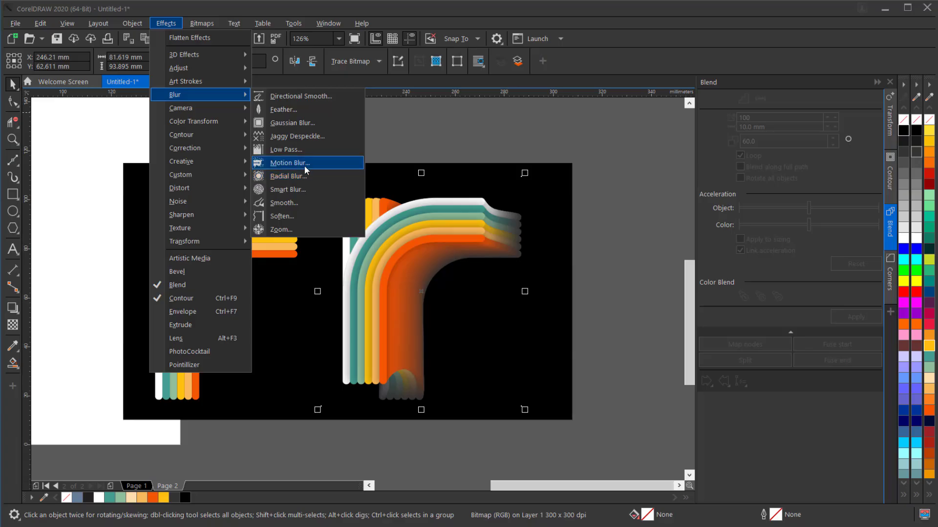
click(319, 163)
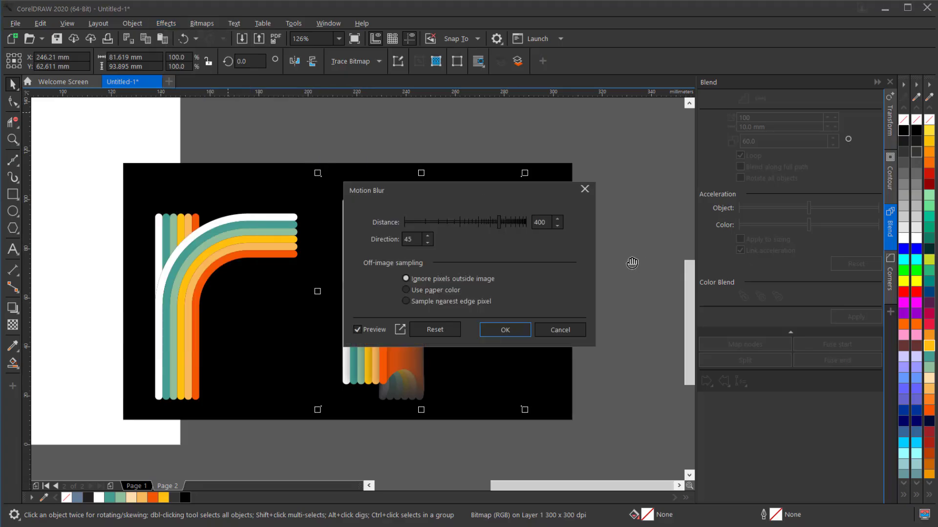
drag(546, 222, 520, 222)
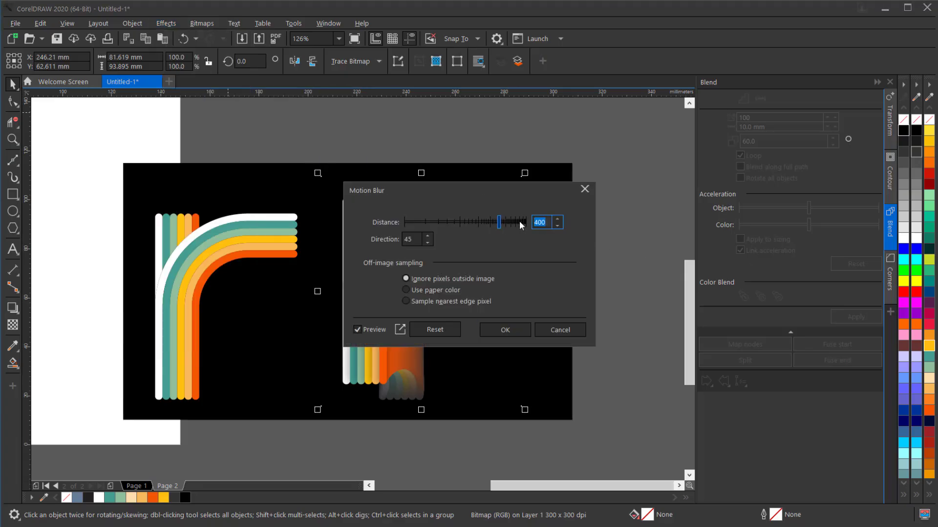
text(300)
key(Tab)
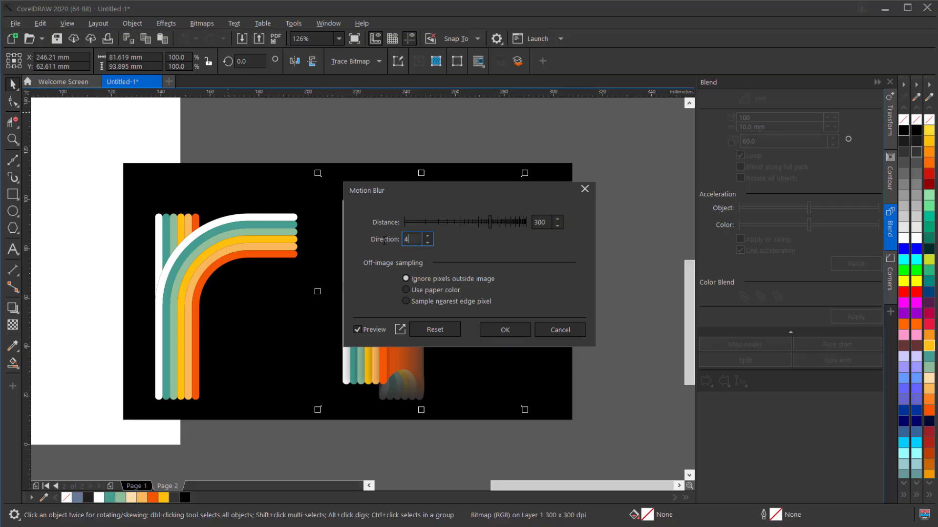
click(495, 330)
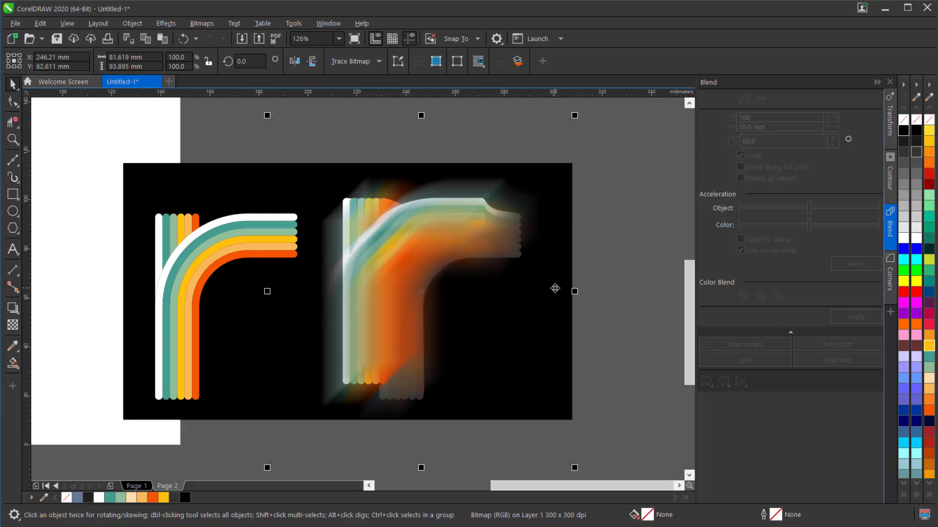
Set the blurred bitmap's transparency merge mode to Soft Light.
click(13, 325)
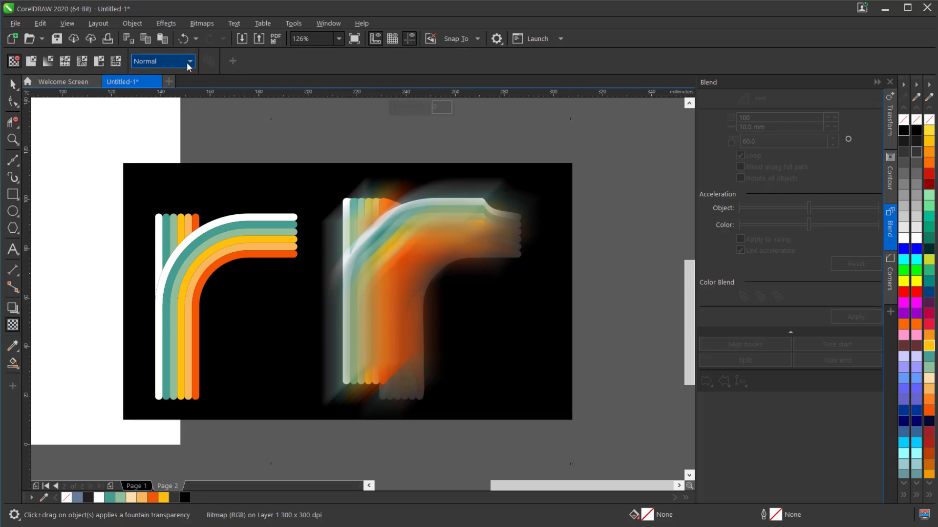
click(189, 61)
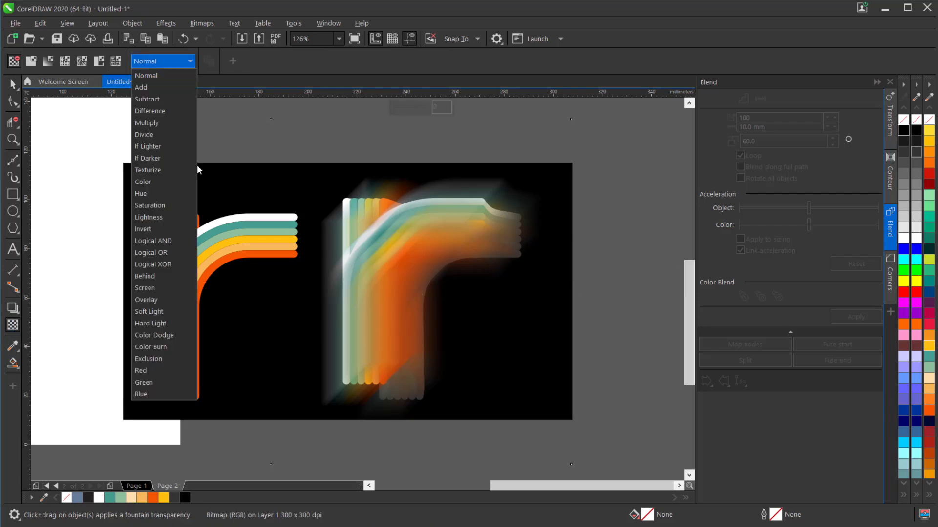
click(164, 312)
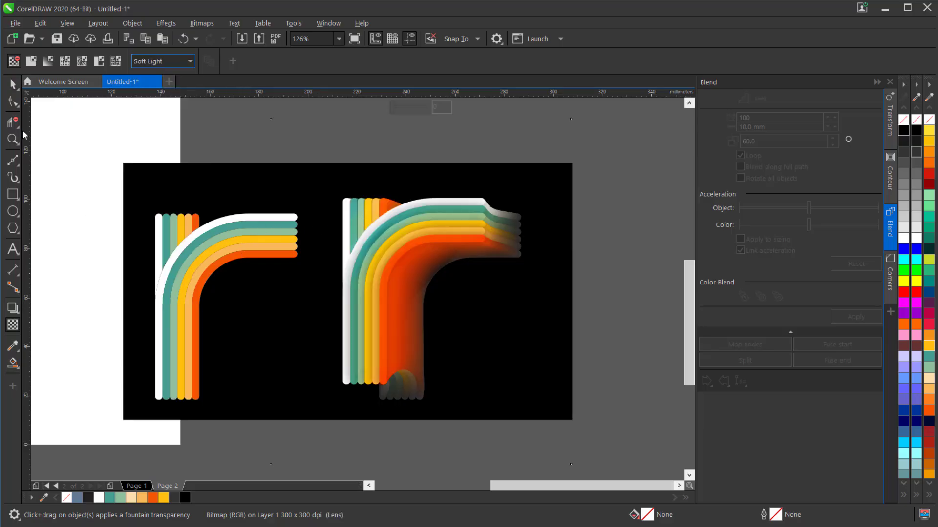
click(12, 84)
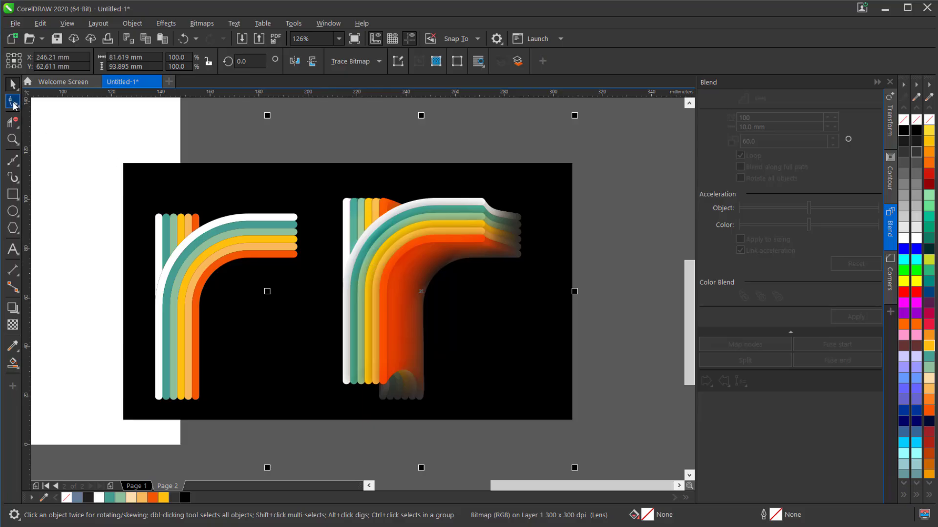
Crop the blurred bitmap with the Shape tool so its upper and lower edges align with those of the black rectangle.
click(13, 101)
drag(256, 113, 597, 167)
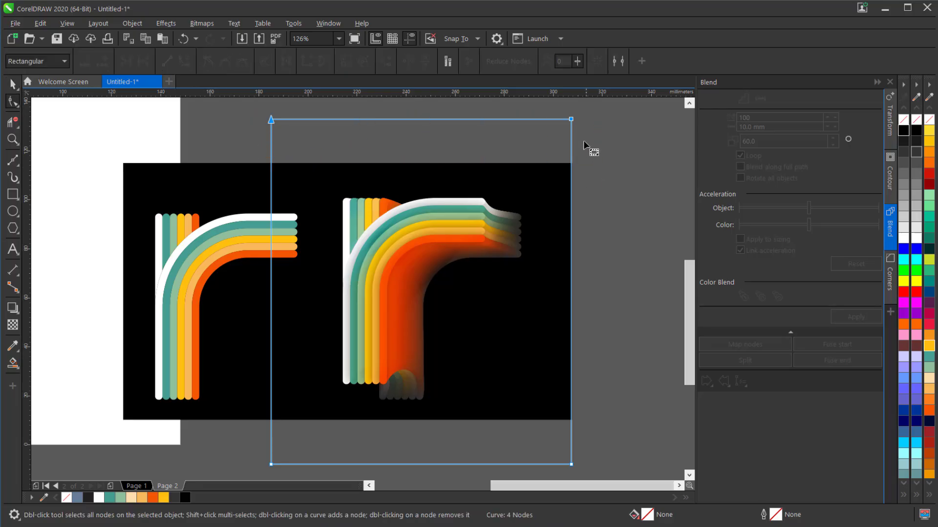
drag(572, 119, 573, 165)
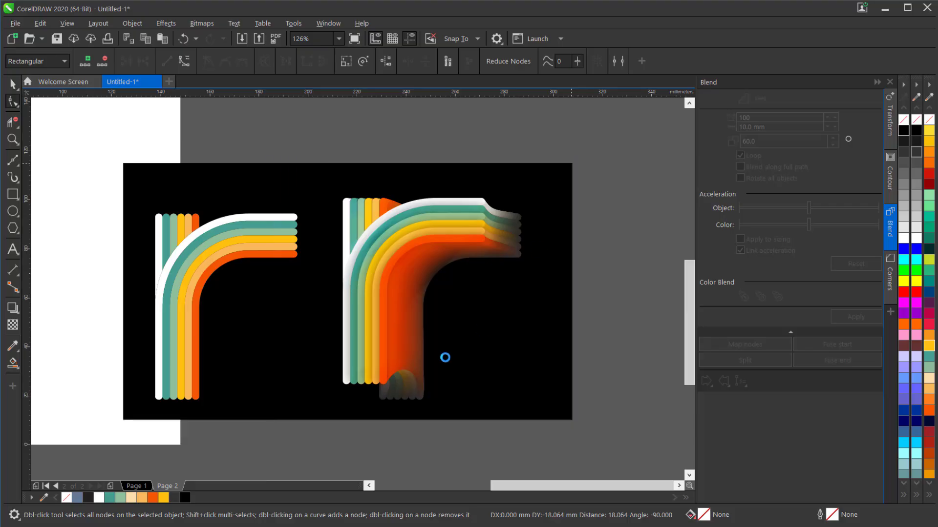
scroll(561, 451, down, 2)
drag(609, 446, 571, 382)
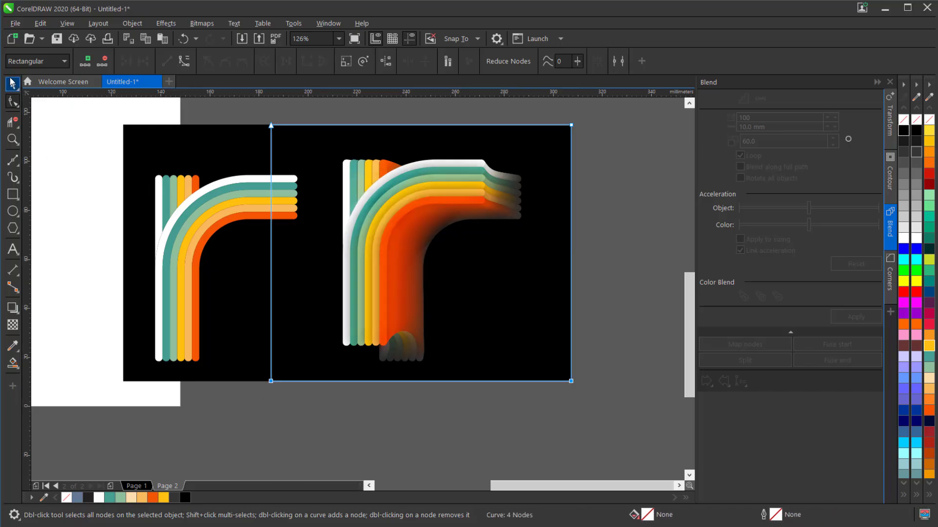
Fill the background rectangle with 80% Black (#333333).
click(12, 84)
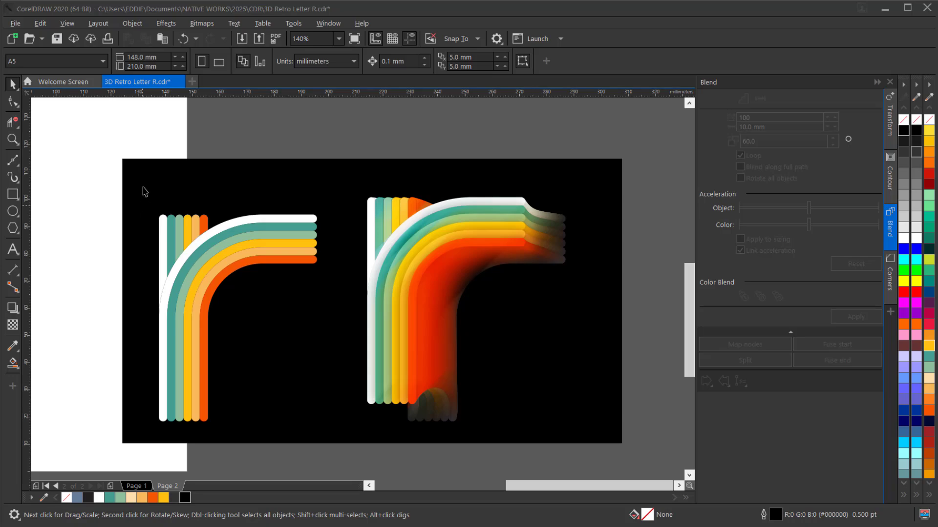
click(126, 170)
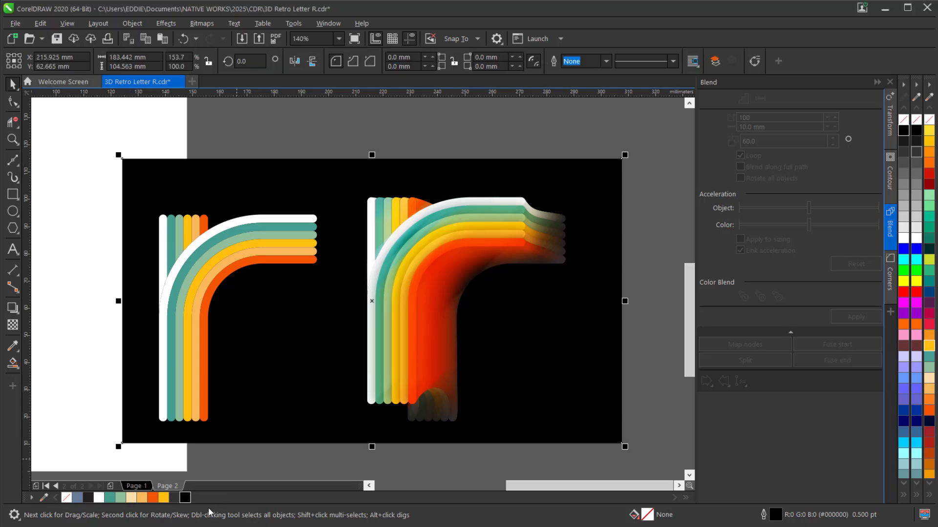
click(175, 494)
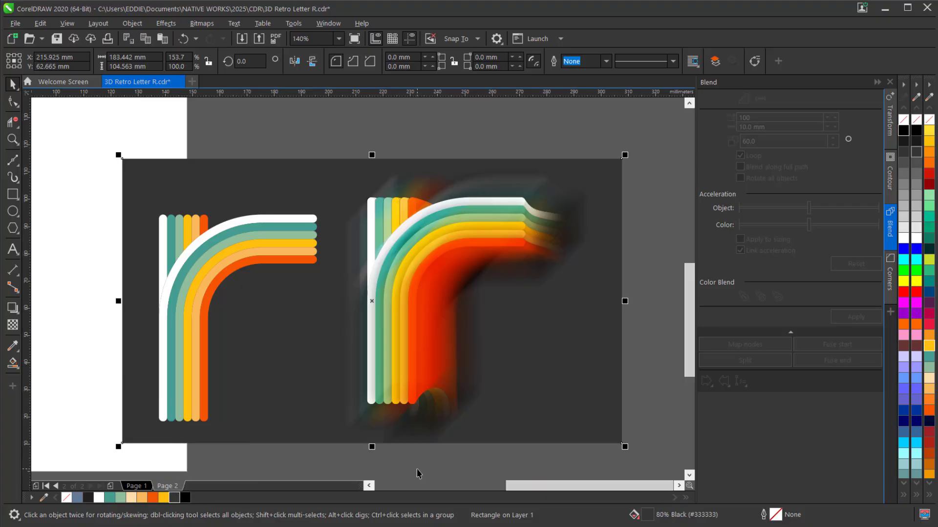